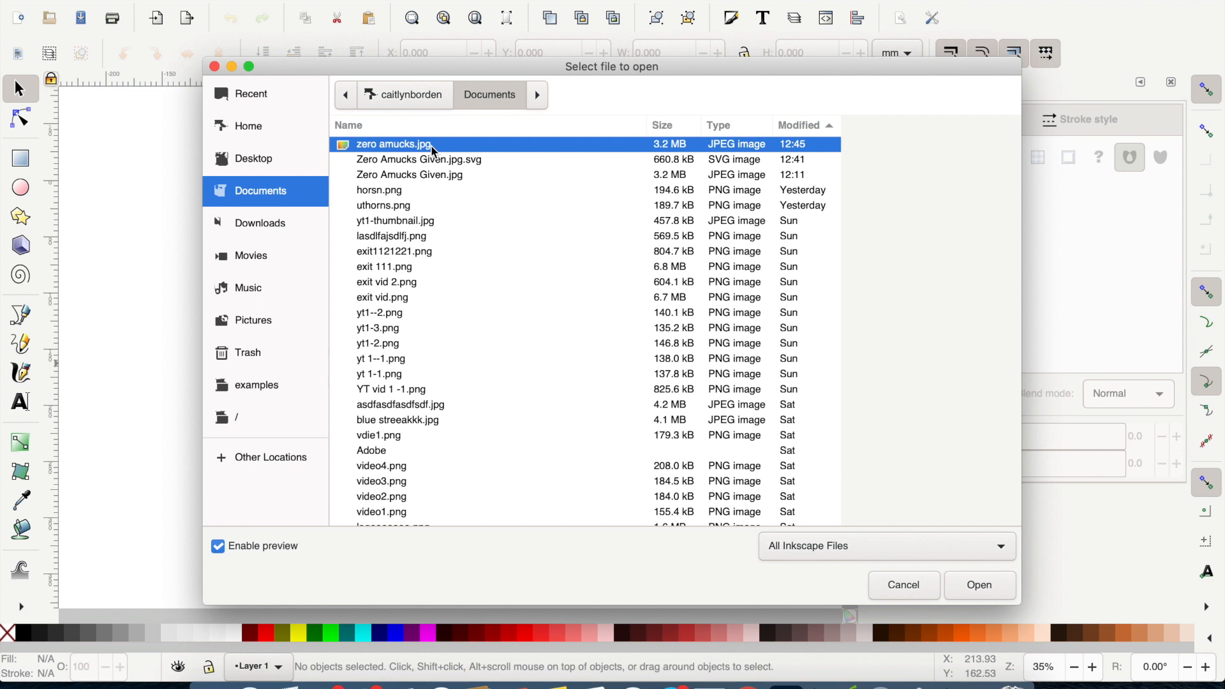
# Step: Open zero amucks.jpg as an embedded image with DPI from file and enlarge its document window
pyautogui.doubleClick(434, 151)
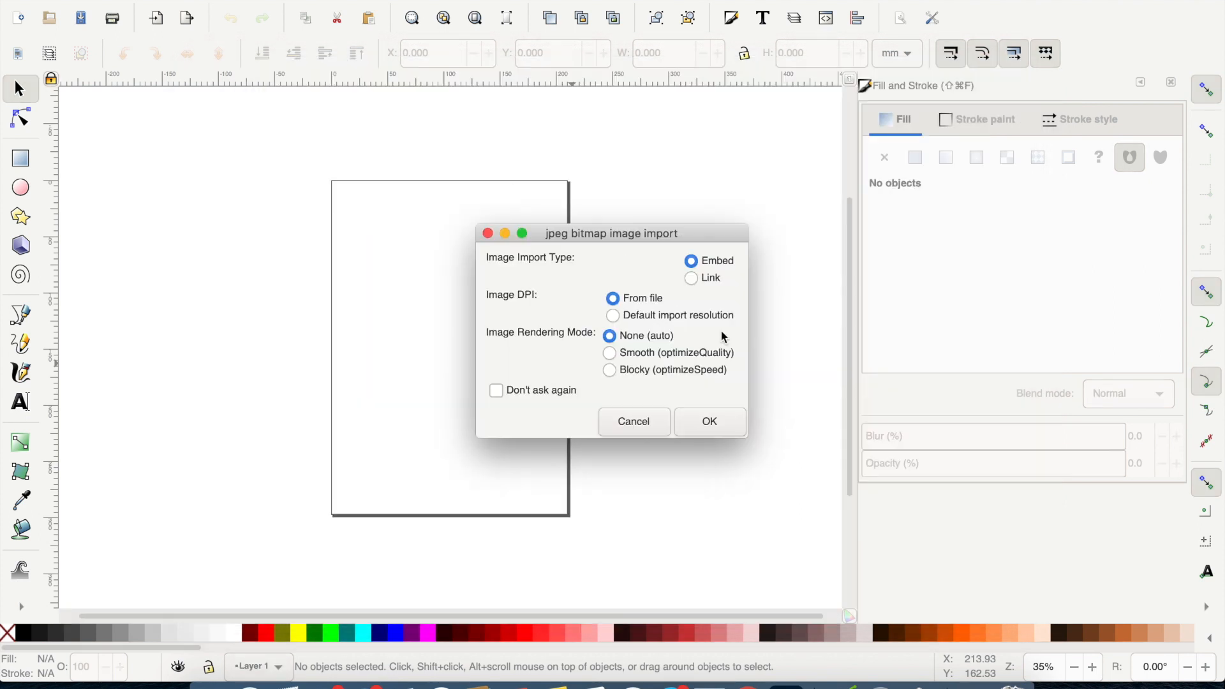
pyautogui.click(716, 428)
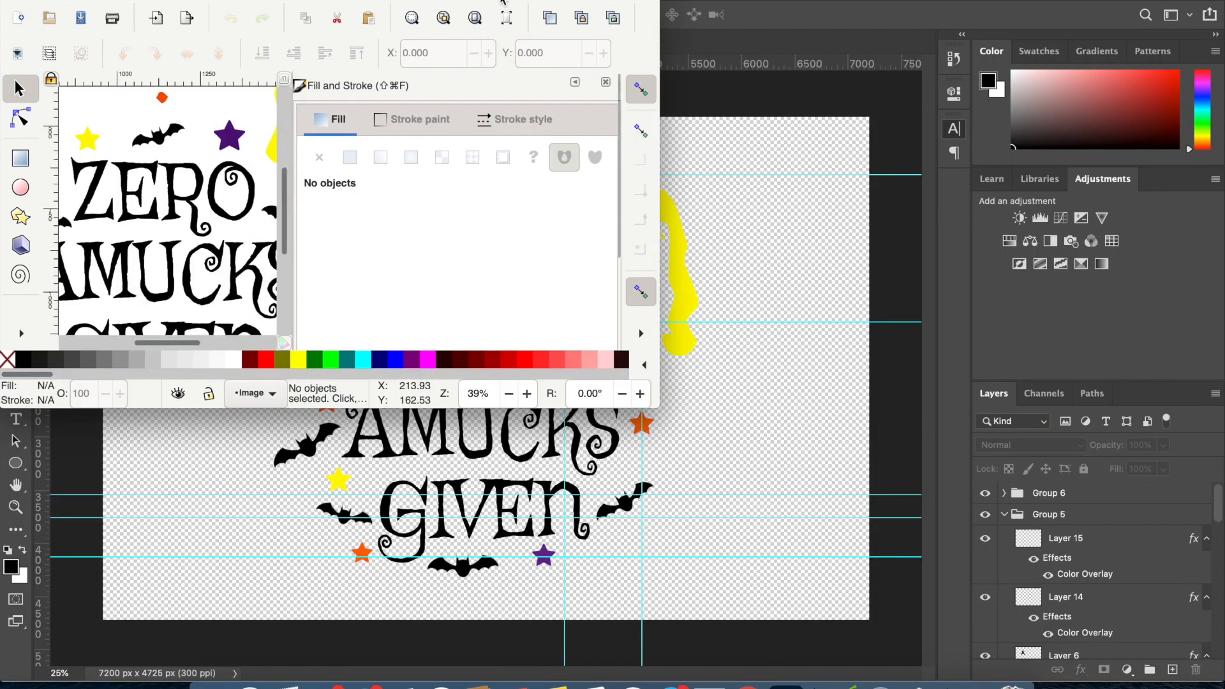
pyautogui.doubleClick(502, 1)
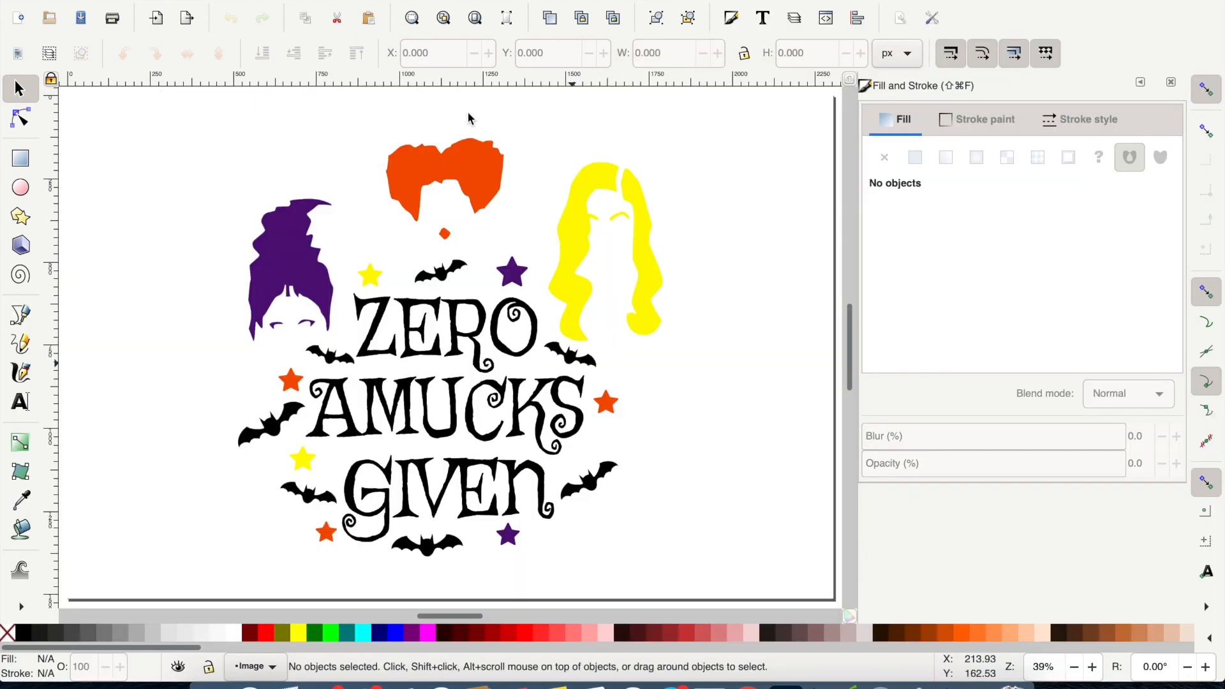
# Step: Open Trace Bitmap for the imported image and set it to multiple scans with Colors detection
pyautogui.click(450, 184)
pyautogui.rightClick(445, 174)
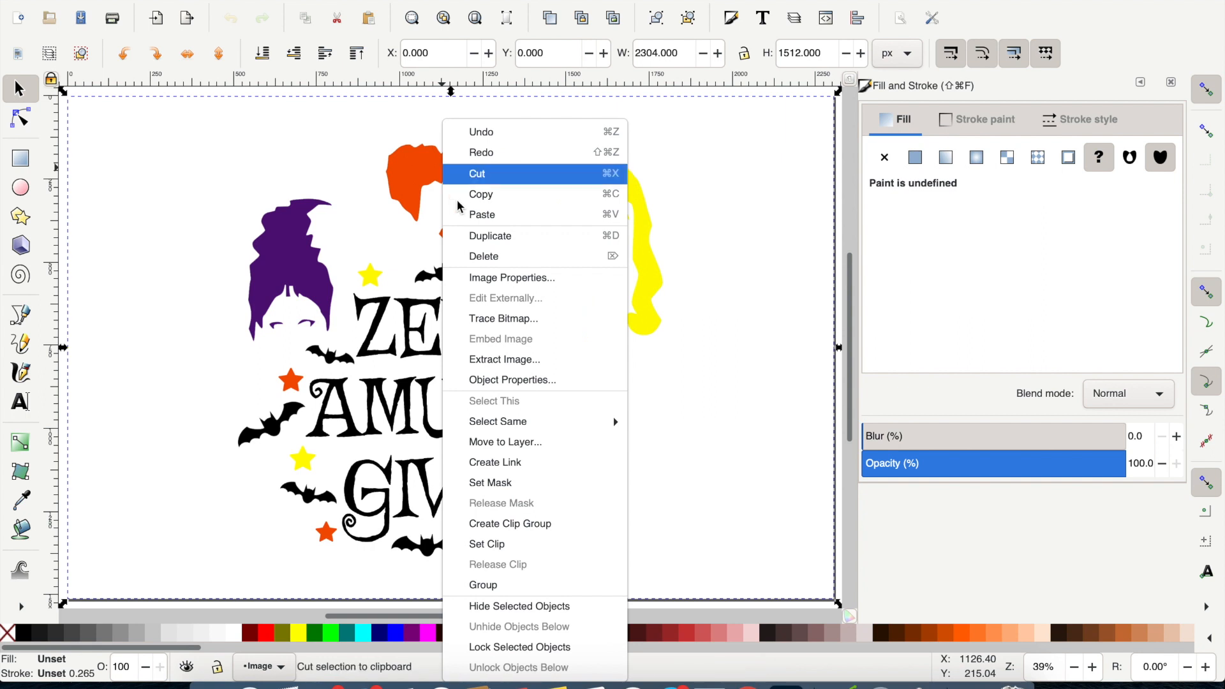
pyautogui.click(502, 322)
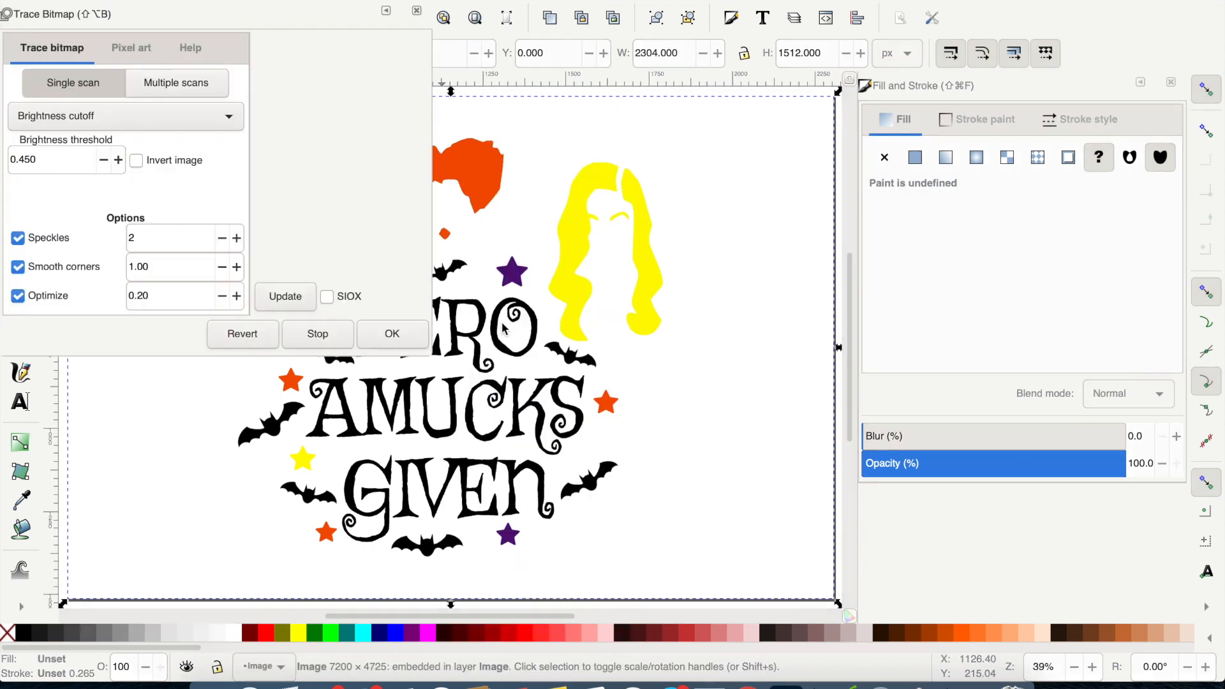
pyautogui.click(207, 94)
pyautogui.click(183, 116)
pyautogui.click(183, 117)
pyautogui.click(200, 116)
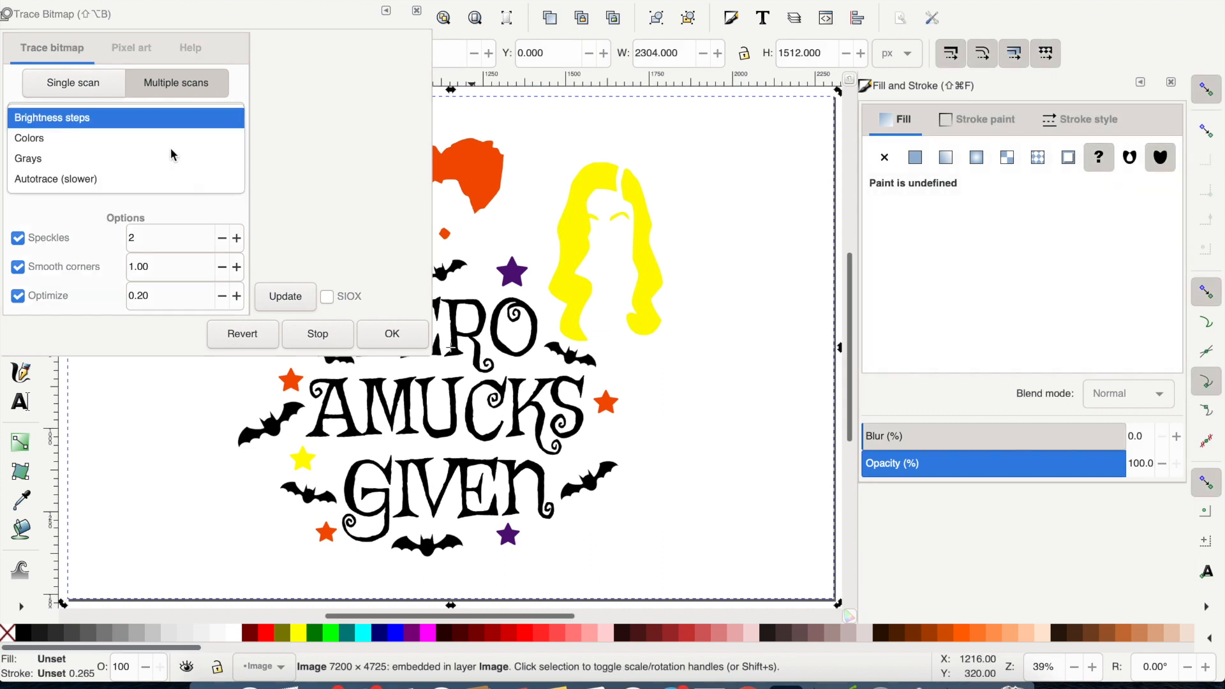
pyautogui.click(151, 142)
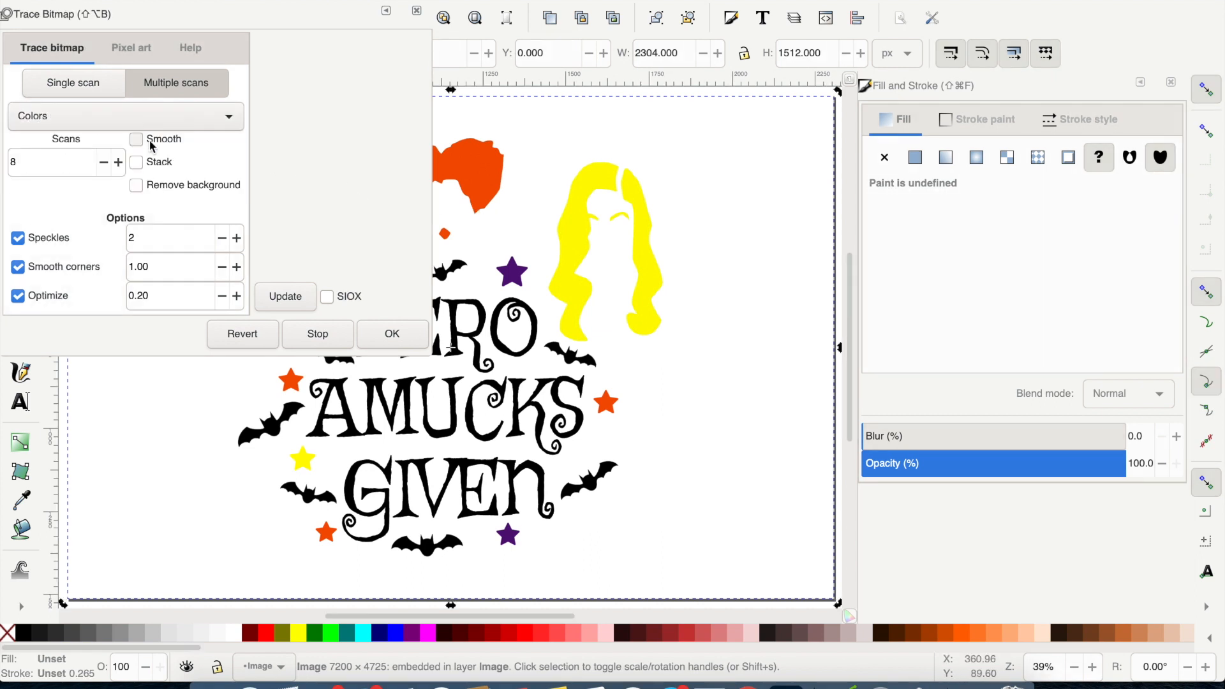
# Step: Set the trace to 4 scans with background removal and update its preview
pyautogui.doubleClick(82, 162)
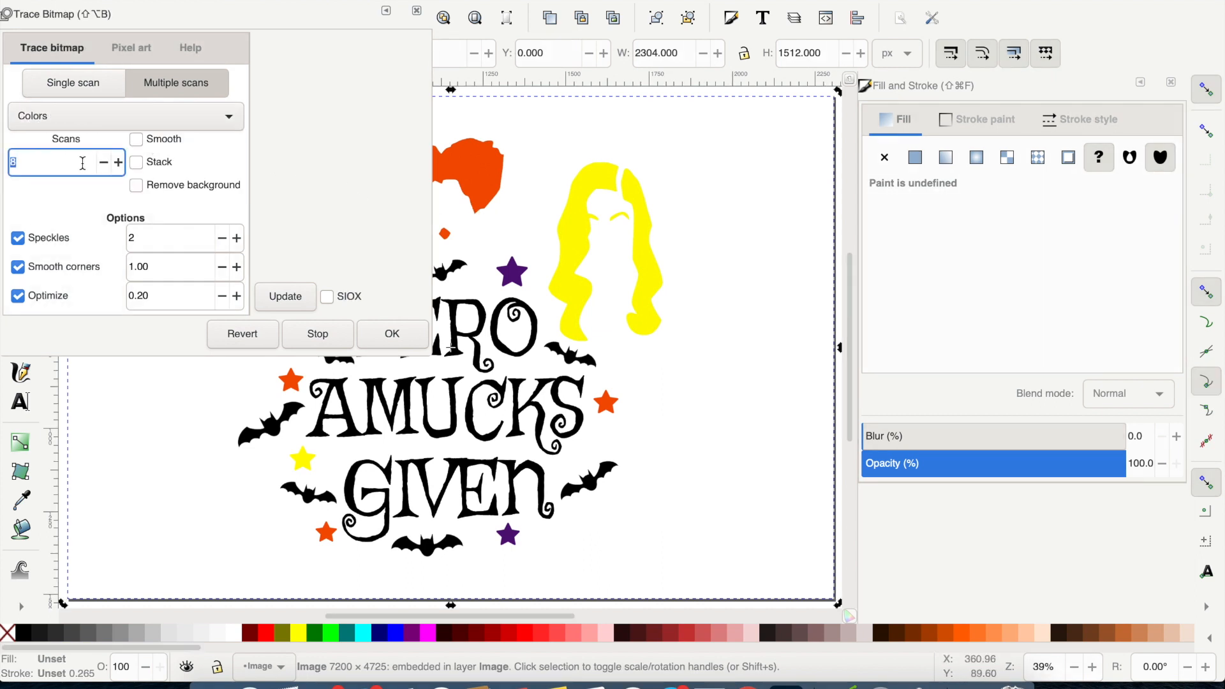
pyautogui.click(136, 185)
pyautogui.click(303, 307)
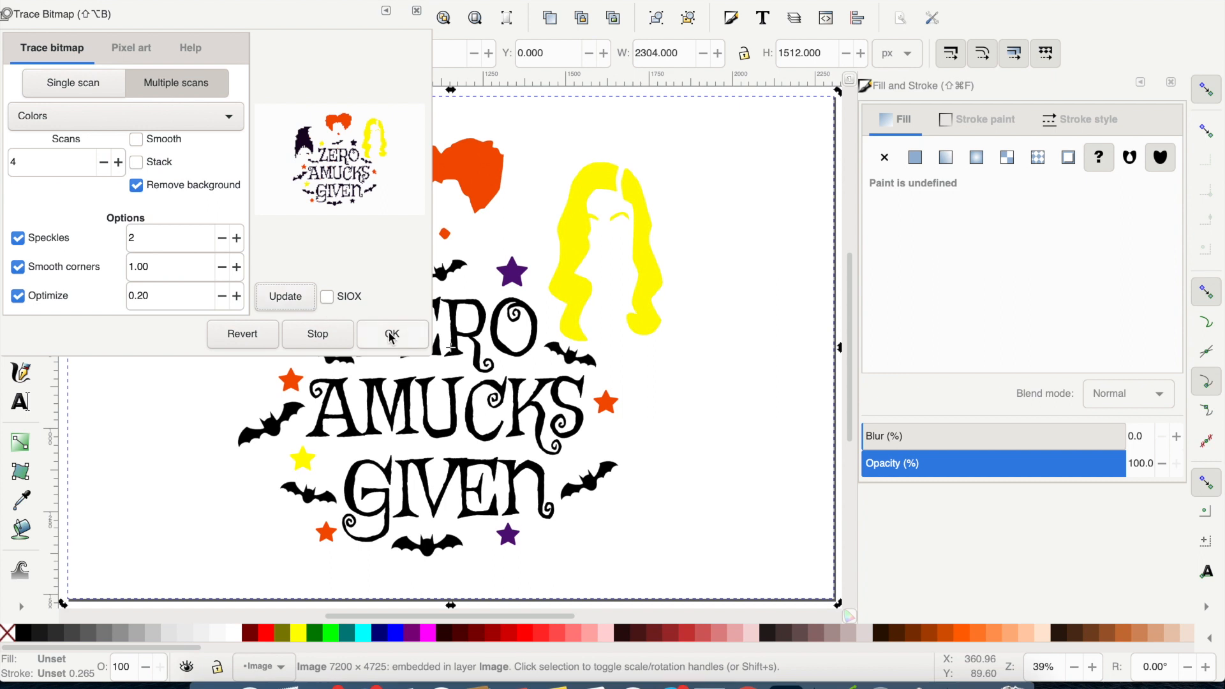
# Step: Set the trace to 5 scans, update the preview and run the trace on the image
pyautogui.click(56, 167)
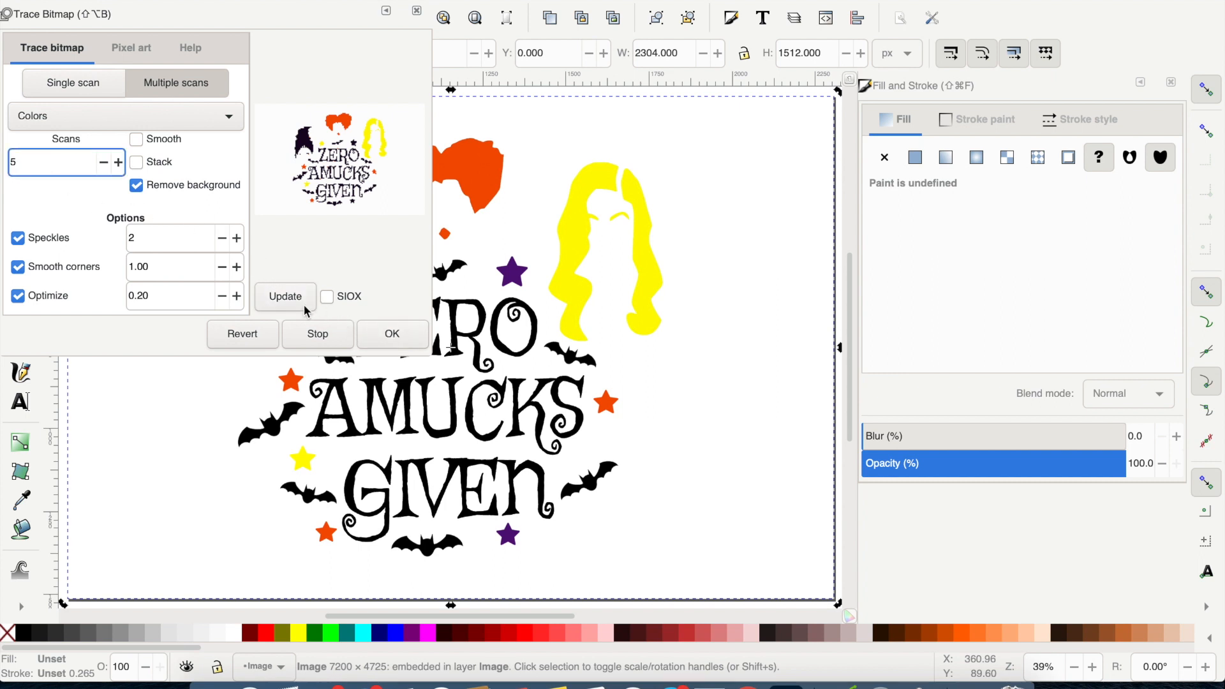
pyautogui.click(262, 296)
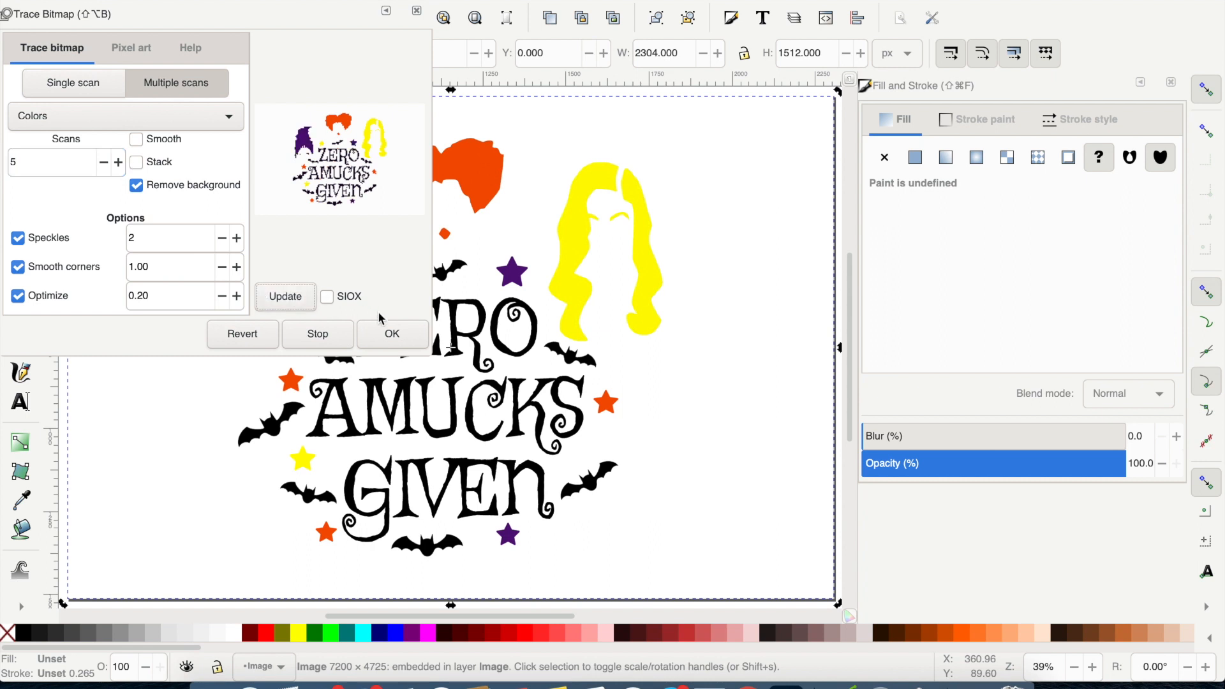
pyautogui.click(393, 337)
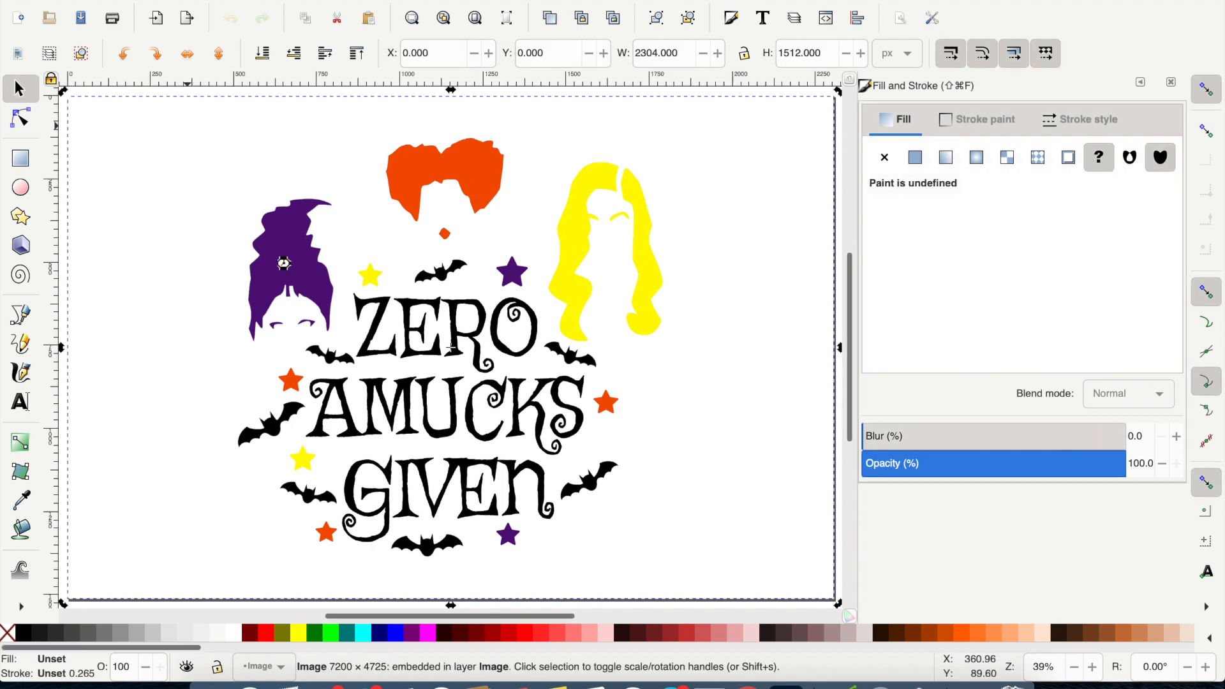
# Step: Move the traced group off the original bitmap and delete the original image
pyautogui.moveTo(290, 264)
pyautogui.mouseDown()
pyautogui.moveTo(263, 262)
pyautogui.moveTo(253, 284)
pyautogui.moveTo(224, 285)
pyautogui.mouseUp()
pyautogui.scroll(-1, 263, 263)
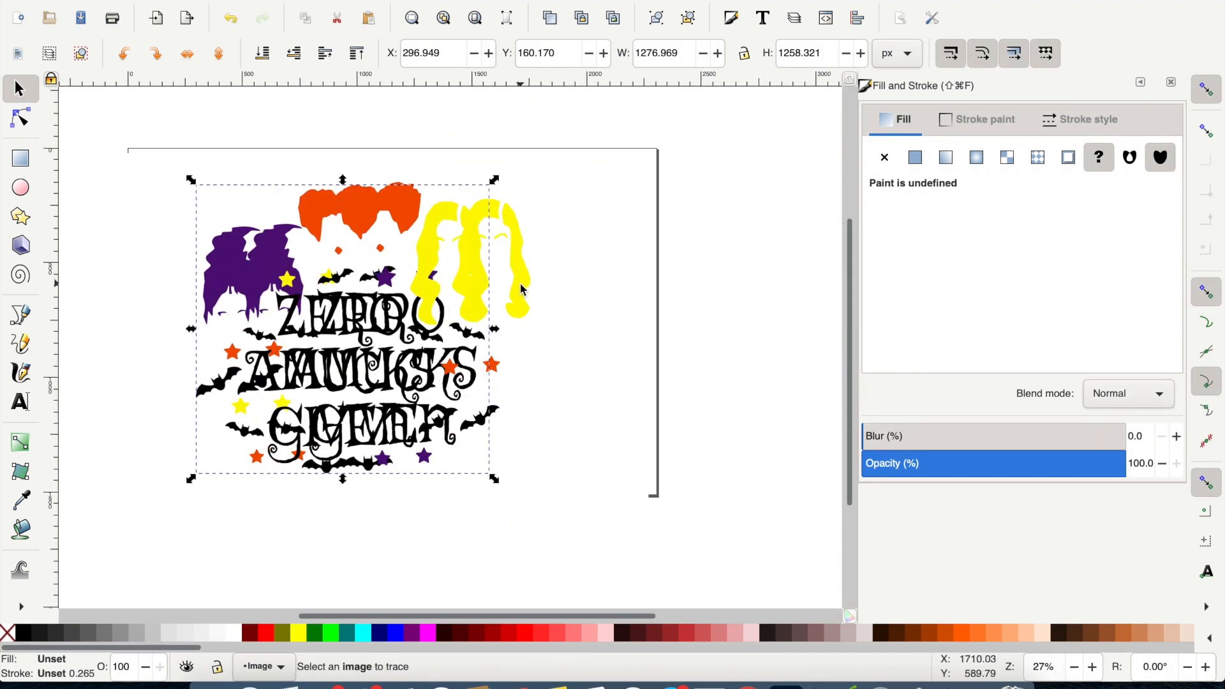
pyautogui.moveTo(255, 287); pyautogui.dragTo(251, 280)
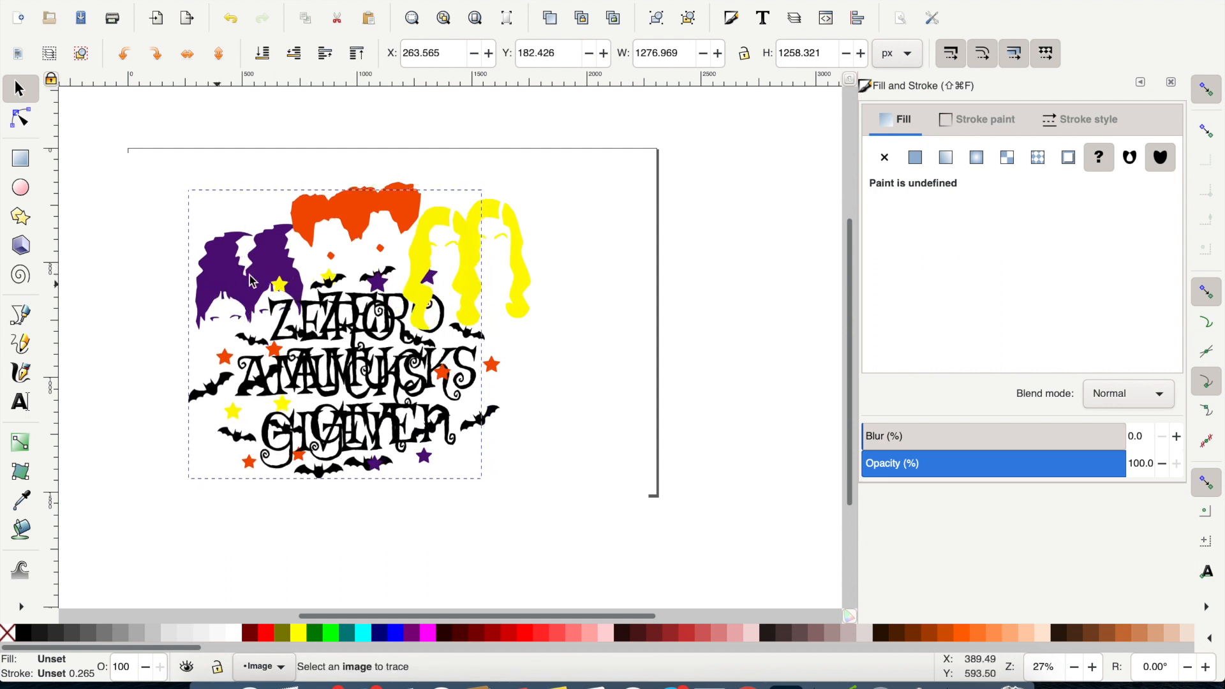
pyautogui.click(523, 275)
pyautogui.press('Delete')
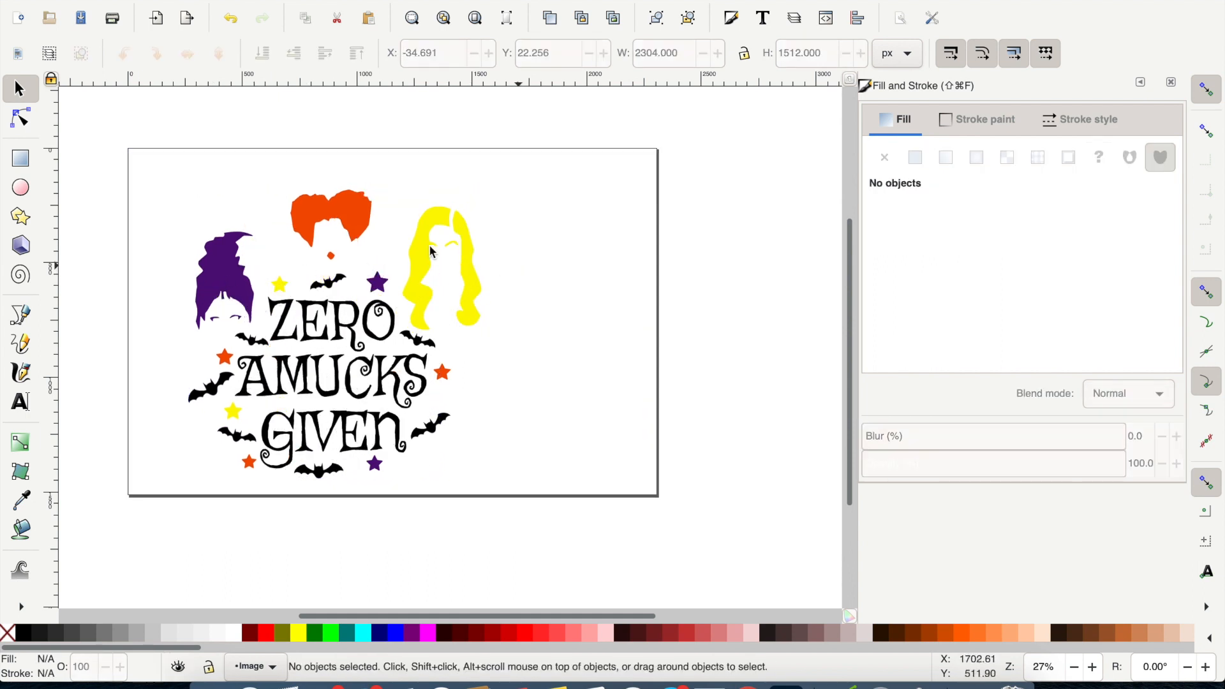
# Step: Ungroup the traced artwork into separate color paths and clear the selection
pyautogui.rightClick(420, 264)
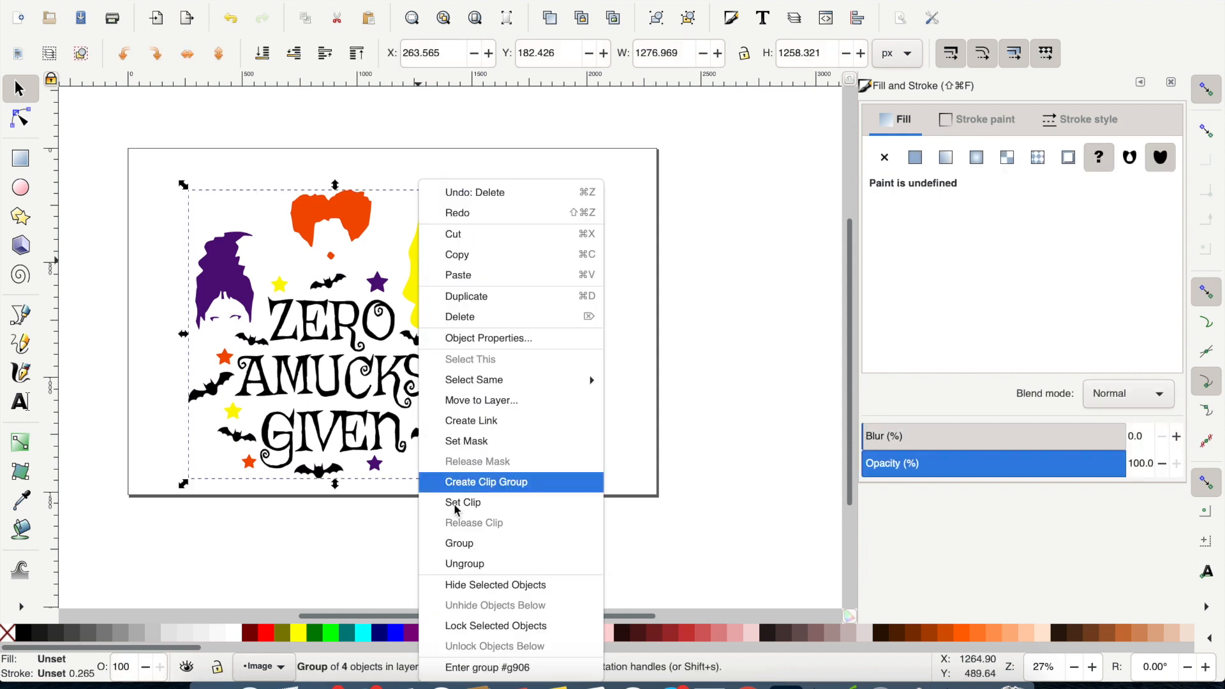
pyautogui.click(470, 563)
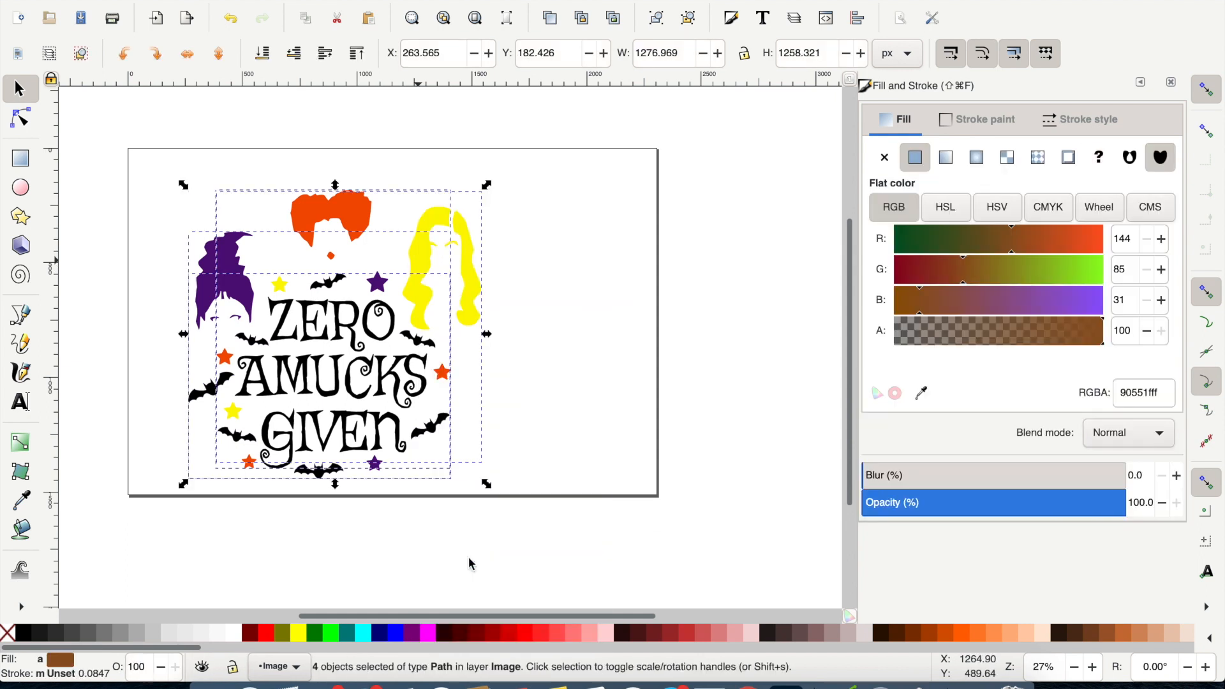
pyautogui.click(576, 375)
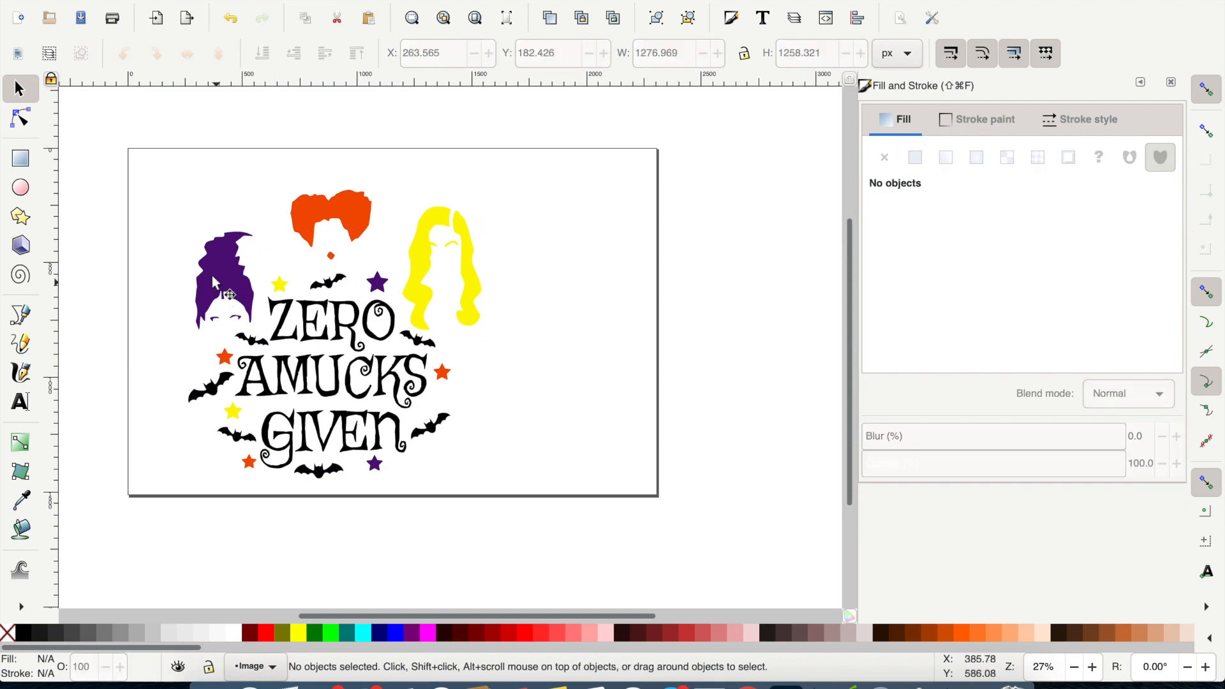
# Step: Try moving the purple path away from the artwork, and undo the moves
pyautogui.click(190, 260)
pyautogui.moveTo(188, 258); pyautogui.dragTo(189, 256)
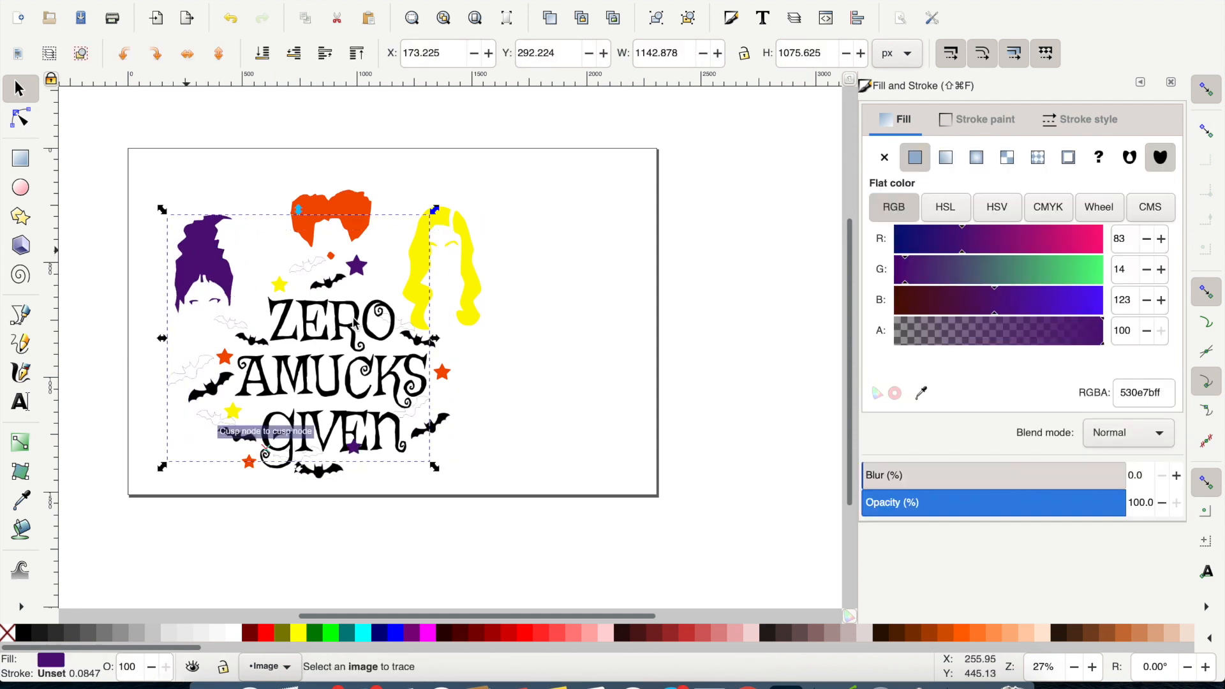
pyautogui.moveTo(376, 337); pyautogui.dragTo(373, 350)
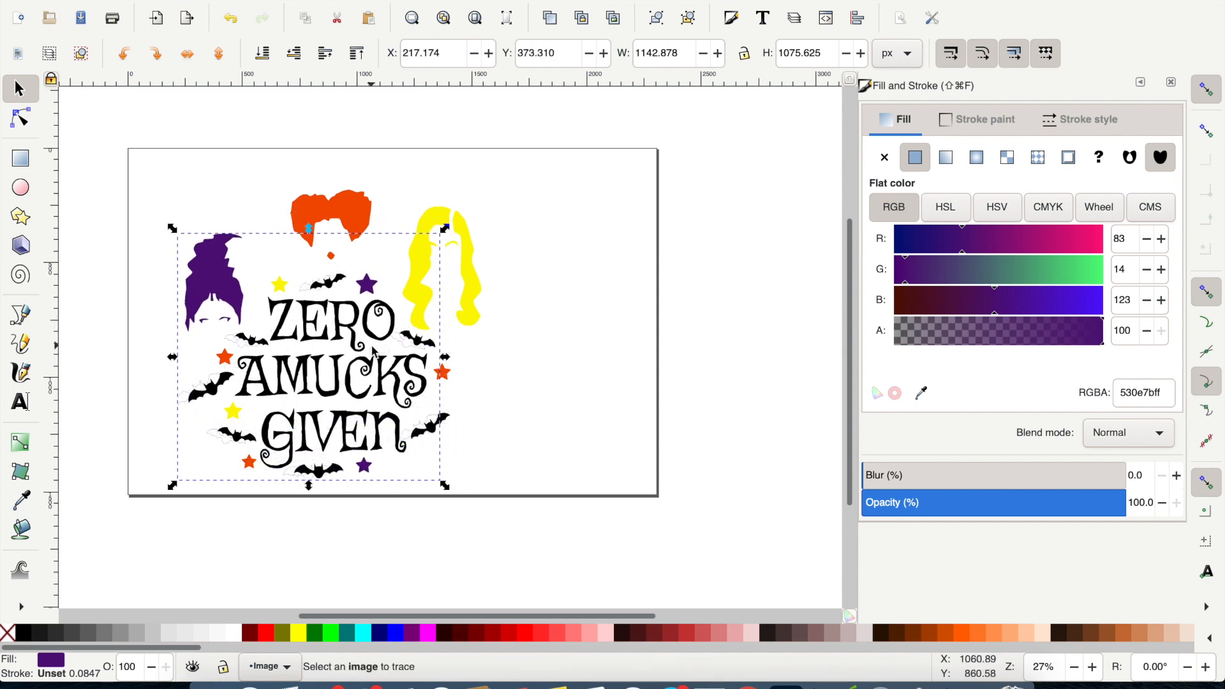
pyautogui.press('super+z')
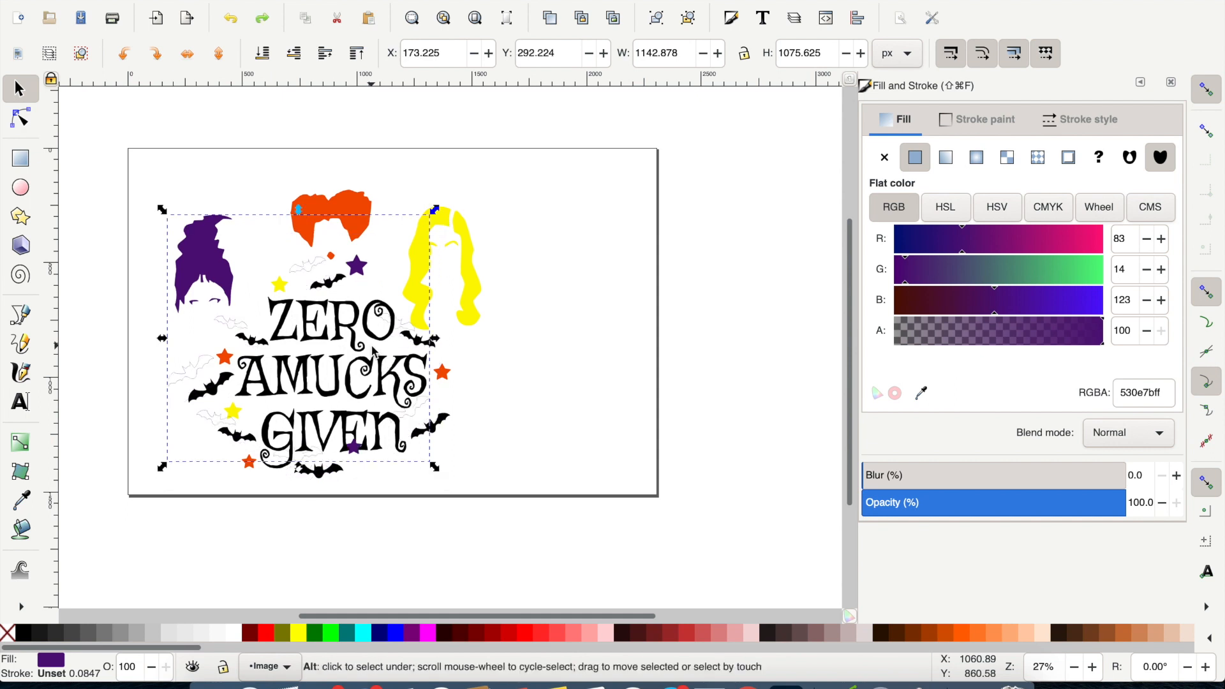
pyautogui.press('super+shift+z')
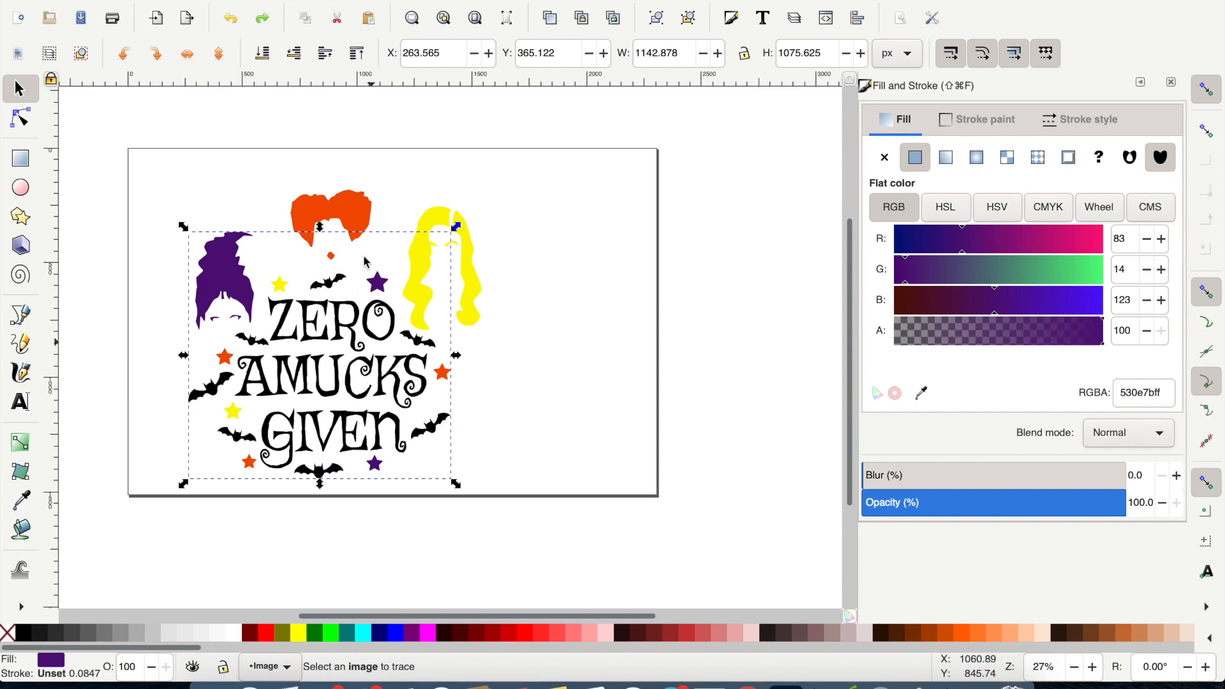
# Step: Move the yellow, orange and purple paths away from their original places around the black lettering
pyautogui.moveTo(470, 261); pyautogui.dragTo(608, 255)
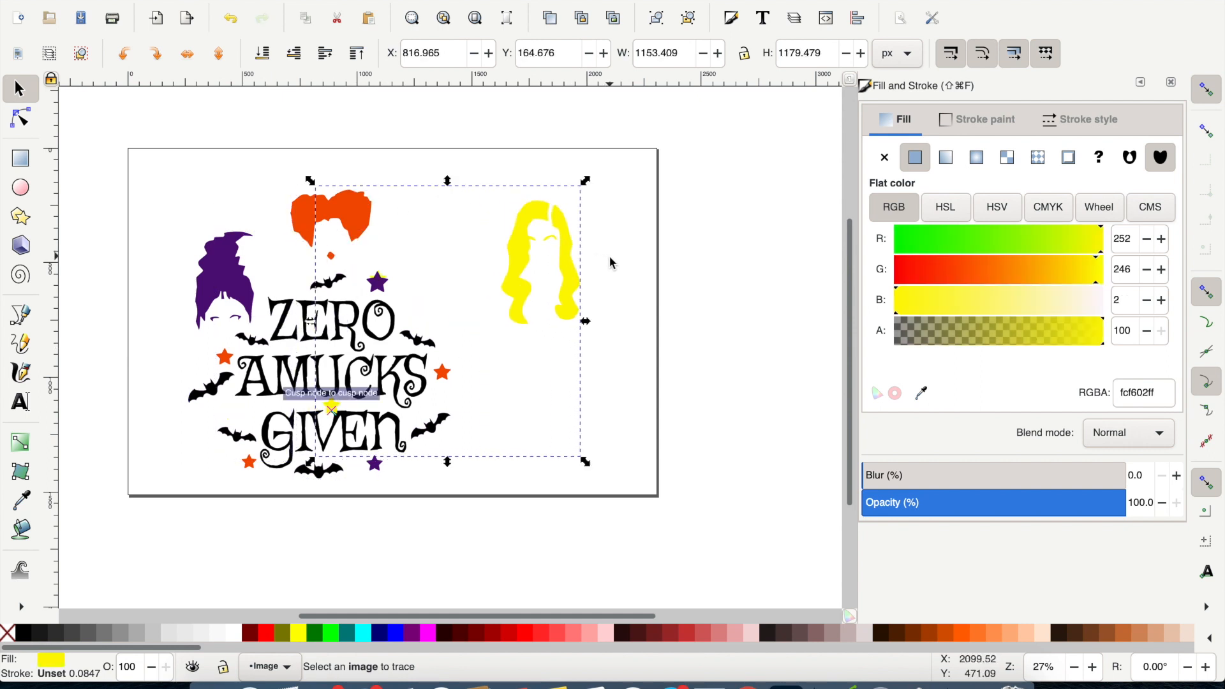
pyautogui.moveTo(385, 212); pyautogui.dragTo(593, 230)
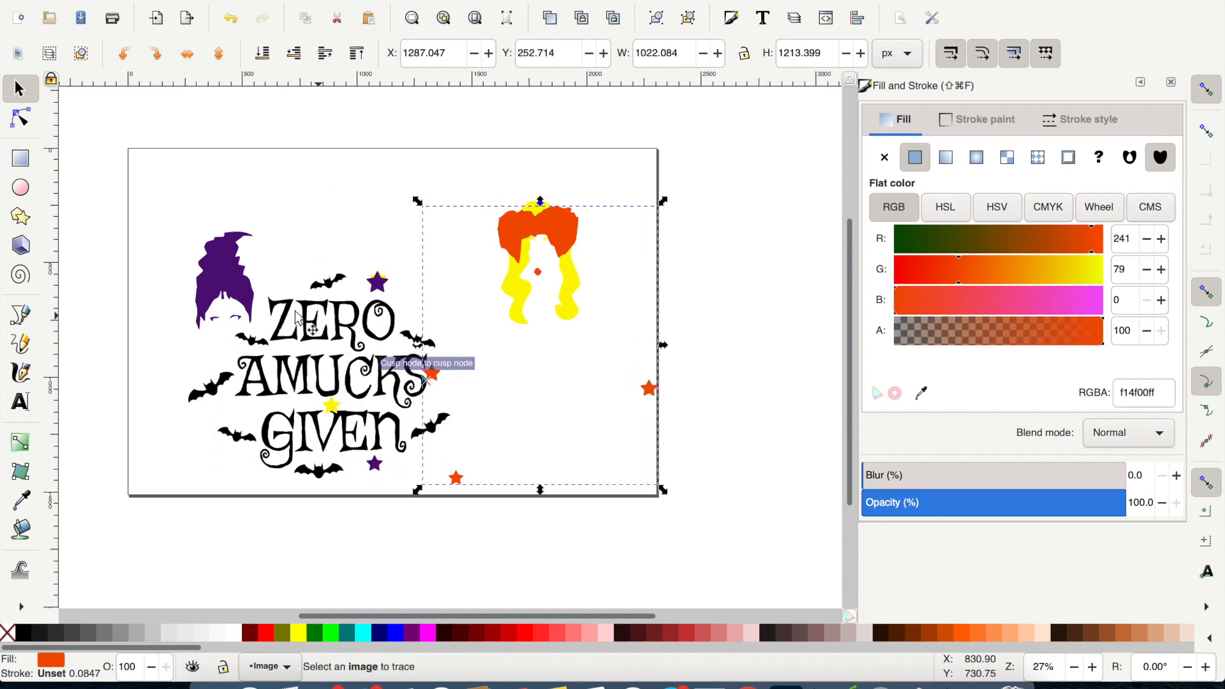
pyautogui.click(394, 305)
pyautogui.moveTo(436, 298); pyautogui.dragTo(386, 273)
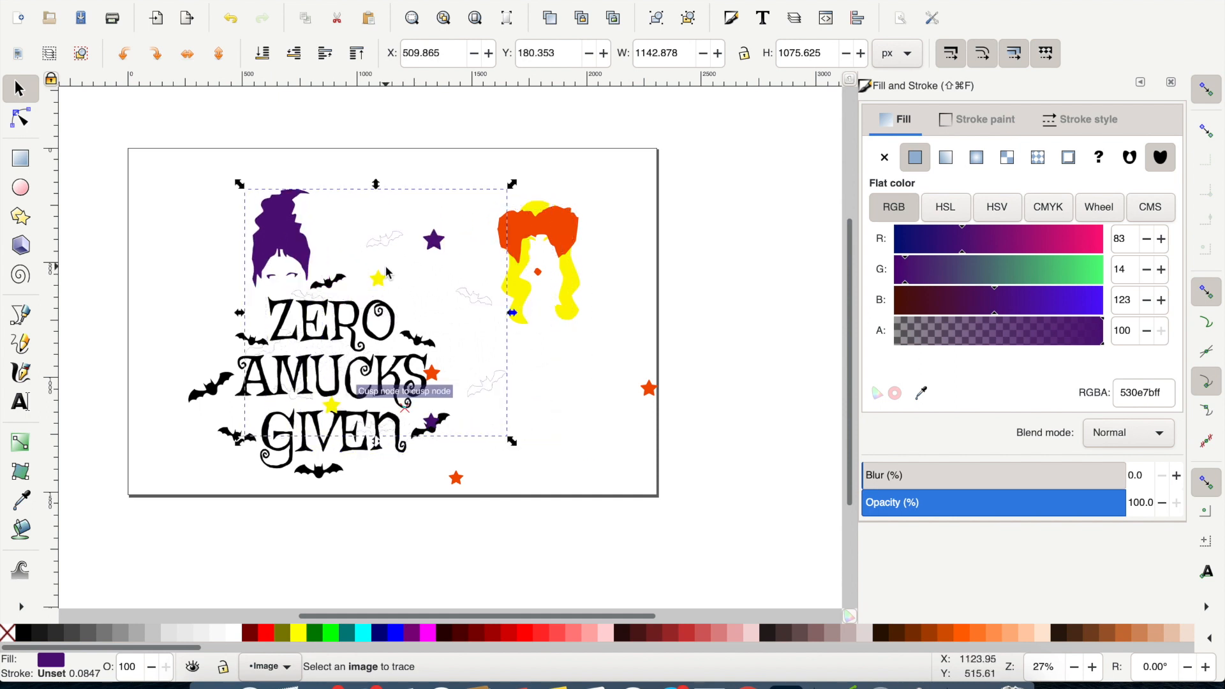
# Step: Move the black lettering to about X 117, Y 192 px and the purple path to about X 920, Y 489 px
pyautogui.click(293, 467)
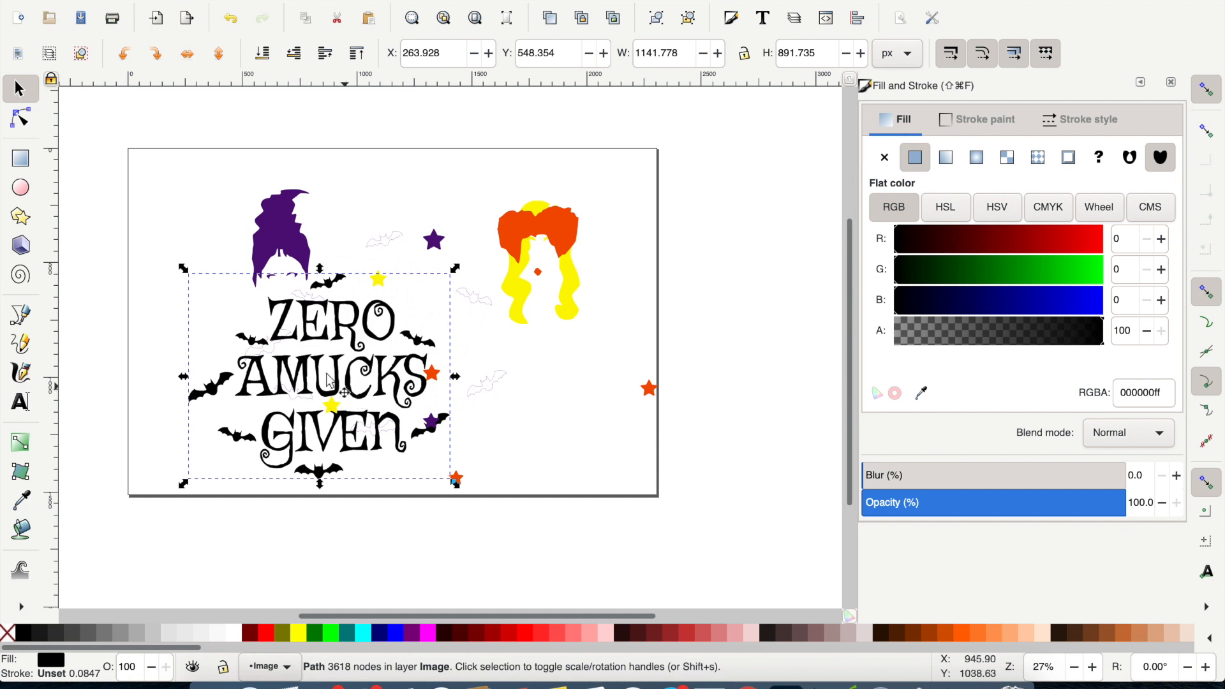
pyautogui.moveTo(475, 380); pyautogui.dragTo(540, 365)
pyautogui.moveTo(279, 337); pyautogui.dragTo(188, 211)
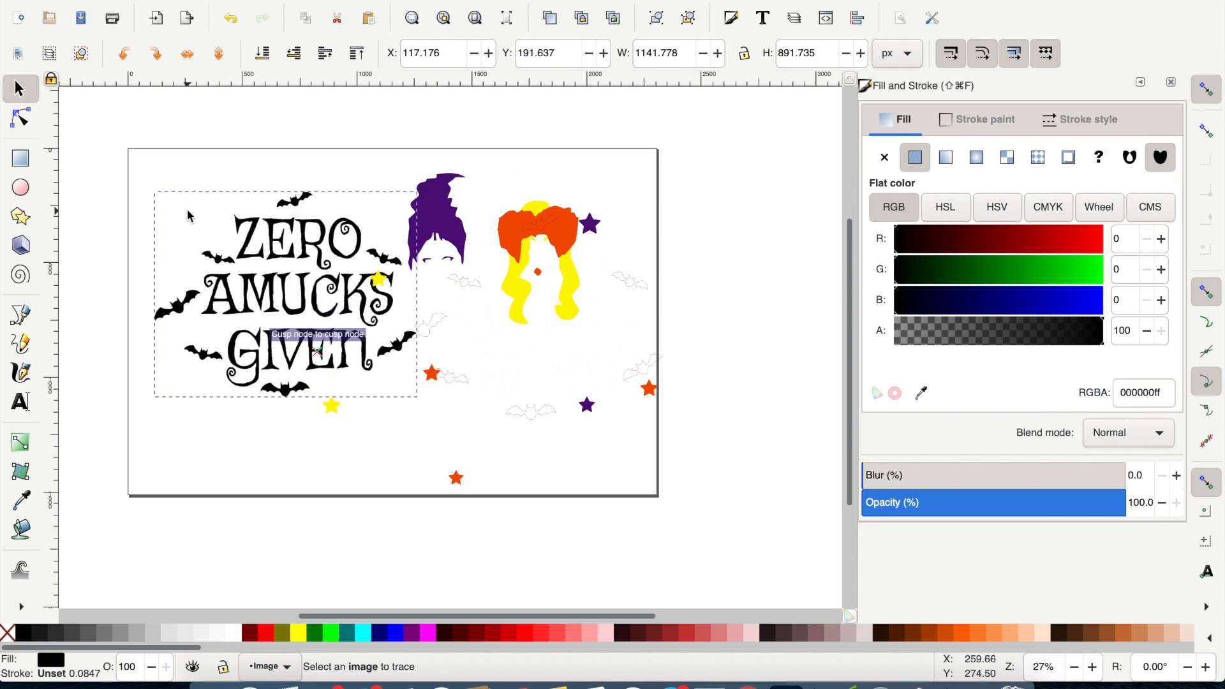
pyautogui.click(401, 326)
pyautogui.moveTo(401, 327); pyautogui.dragTo(386, 347)
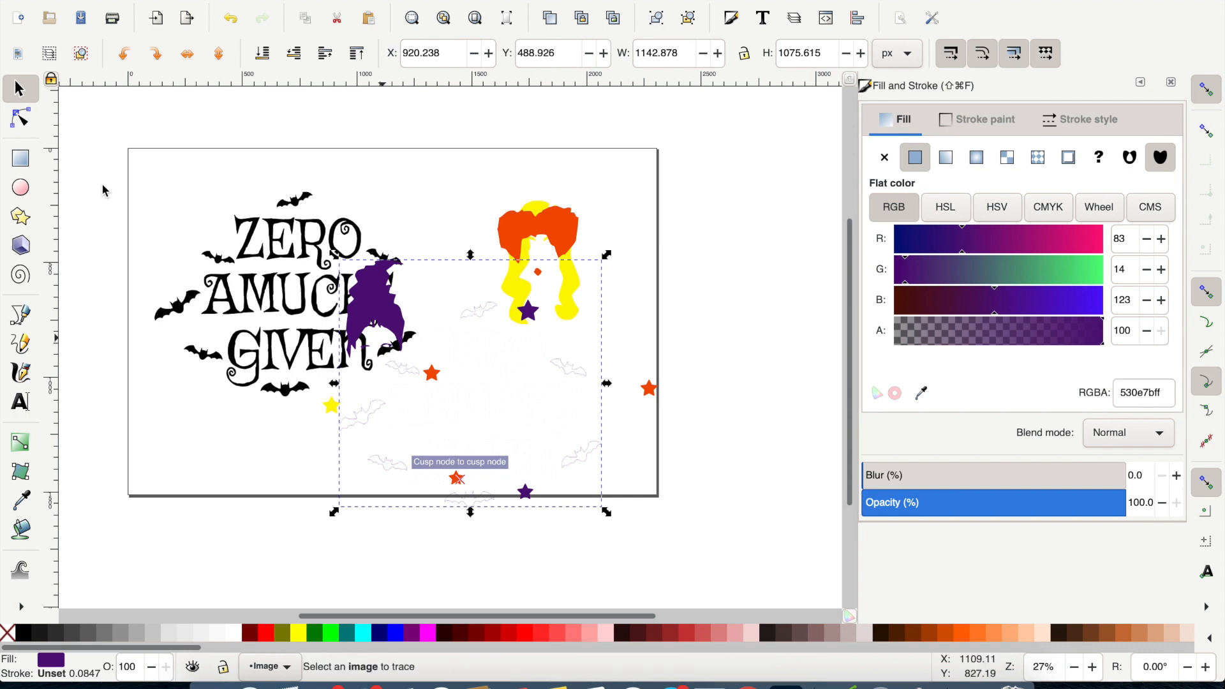
# Step: Delete the purple path's stray nodes around its AMUCKS outlines and the end of its GIVEN outlines
pyautogui.click(23, 125)
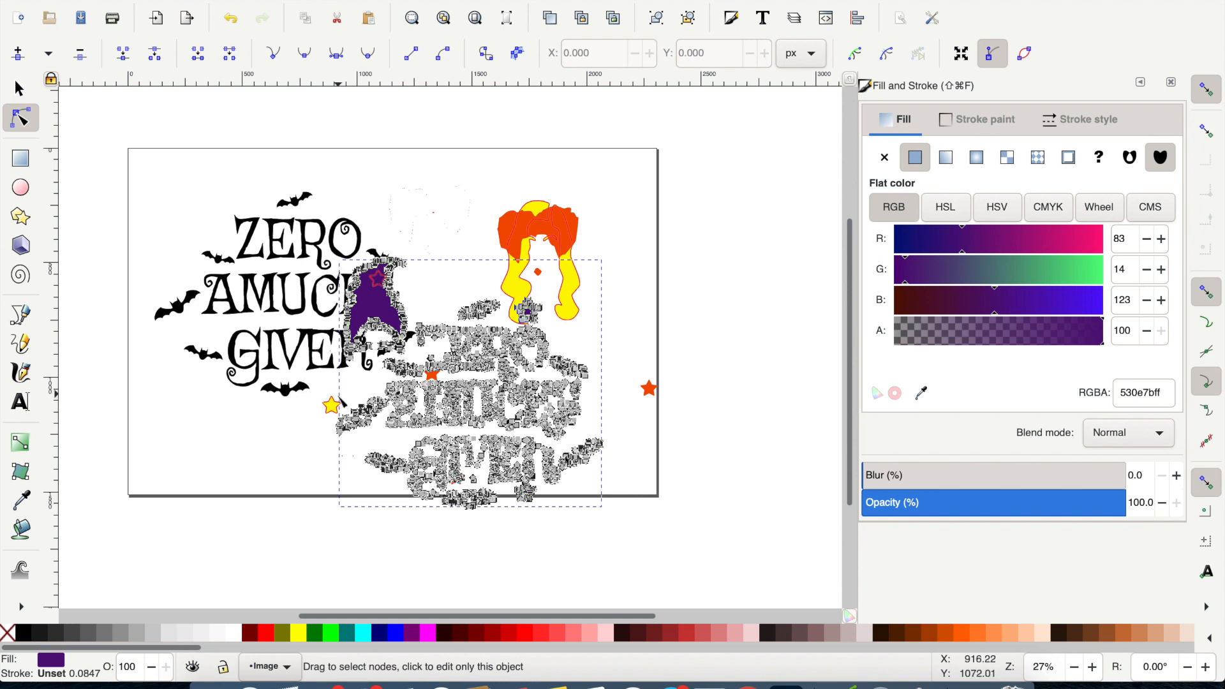
pyautogui.moveTo(350, 394); pyautogui.dragTo(386, 468)
pyautogui.press('Delete')
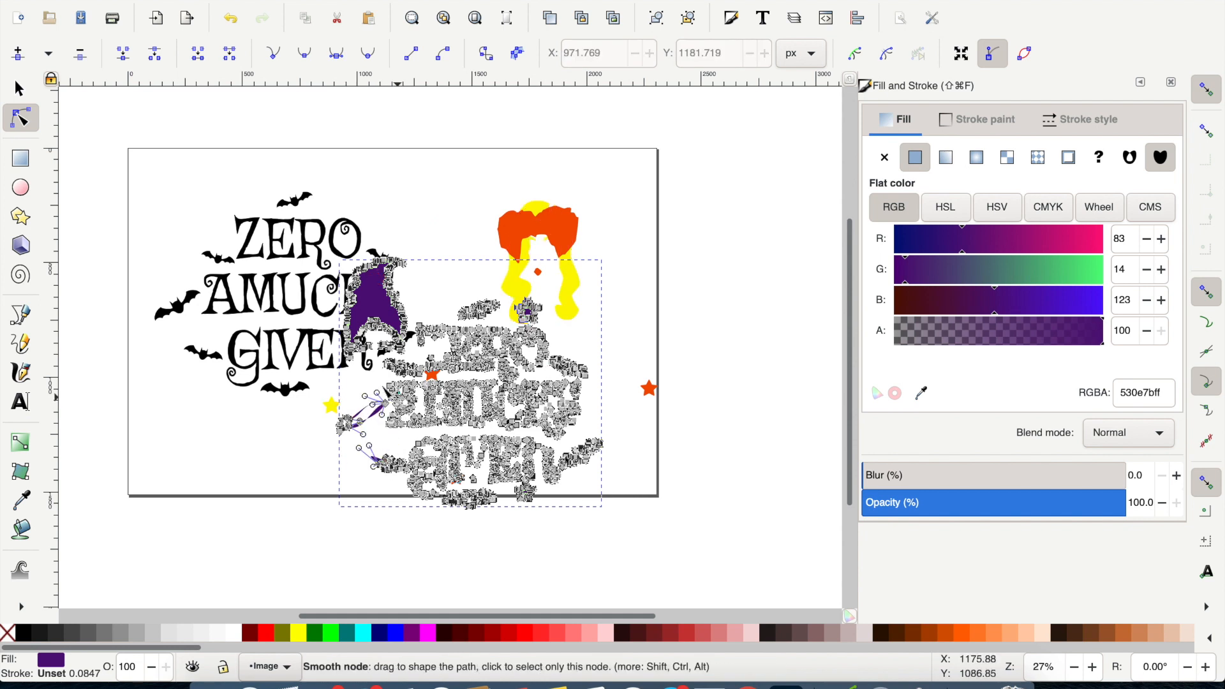
pyautogui.moveTo(322, 383); pyautogui.dragTo(554, 435)
pyautogui.press('Delete')
pyautogui.moveTo(609, 486); pyautogui.dragTo(511, 402)
pyautogui.press('Delete')
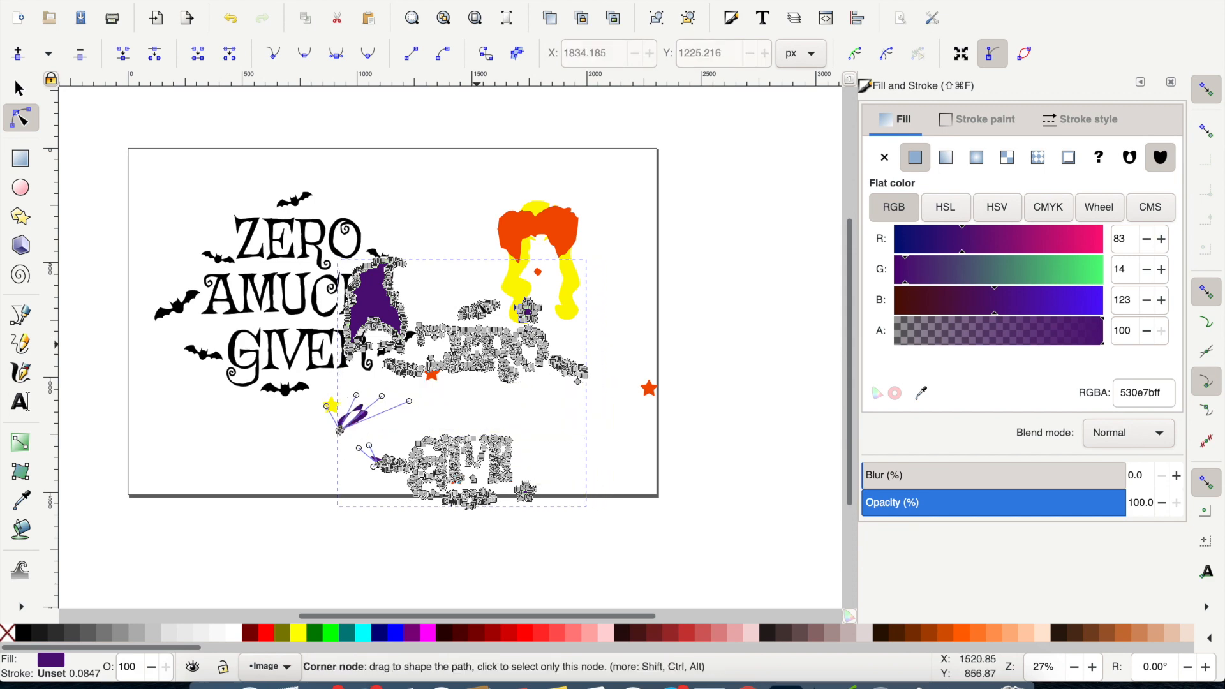
# Step: Delete the purple path's stray nodes outlining ZERO and the upper bats, and deselect the path
pyautogui.moveTo(454, 293); pyautogui.dragTo(505, 373)
pyautogui.press('Delete')
pyautogui.moveTo(616, 406); pyautogui.dragTo(446, 330)
pyautogui.press('Delete')
pyautogui.moveTo(377, 354); pyautogui.dragTo(482, 391)
pyautogui.press('Delete')
pyautogui.press('Delete')
pyautogui.moveTo(463, 292); pyautogui.dragTo(433, 380)
pyautogui.press('Delete')
pyautogui.click(96, 210)
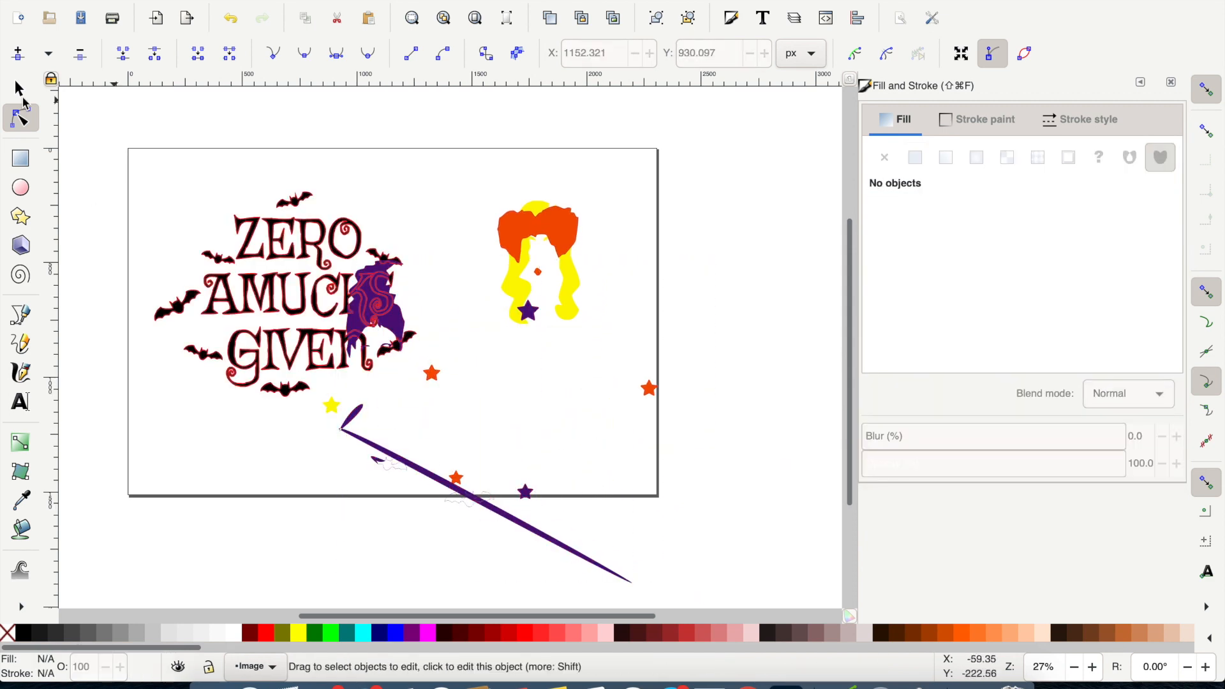
# Step: Delete the purple path's remaining fragments below the lettering, keeping the purple hair and stars
pyautogui.click(20, 89)
pyautogui.doubleClick(385, 314)
pyautogui.moveTo(340, 393); pyautogui.dragTo(515, 511)
pyautogui.press('Delete')
pyautogui.moveTo(328, 418); pyautogui.dragTo(402, 468)
pyautogui.press('Delete')
# Step: Move the cleaned purple hair and stars to about X 784, Y 349 px
pyautogui.click(20, 93)
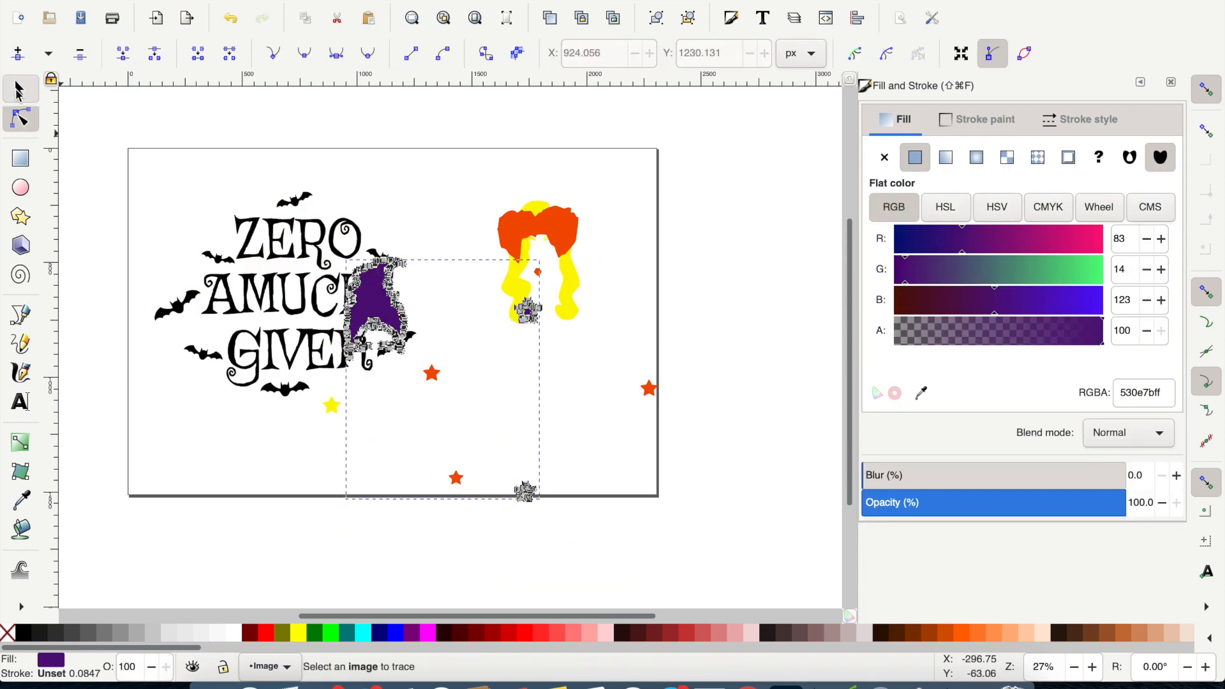
pyautogui.click(421, 215)
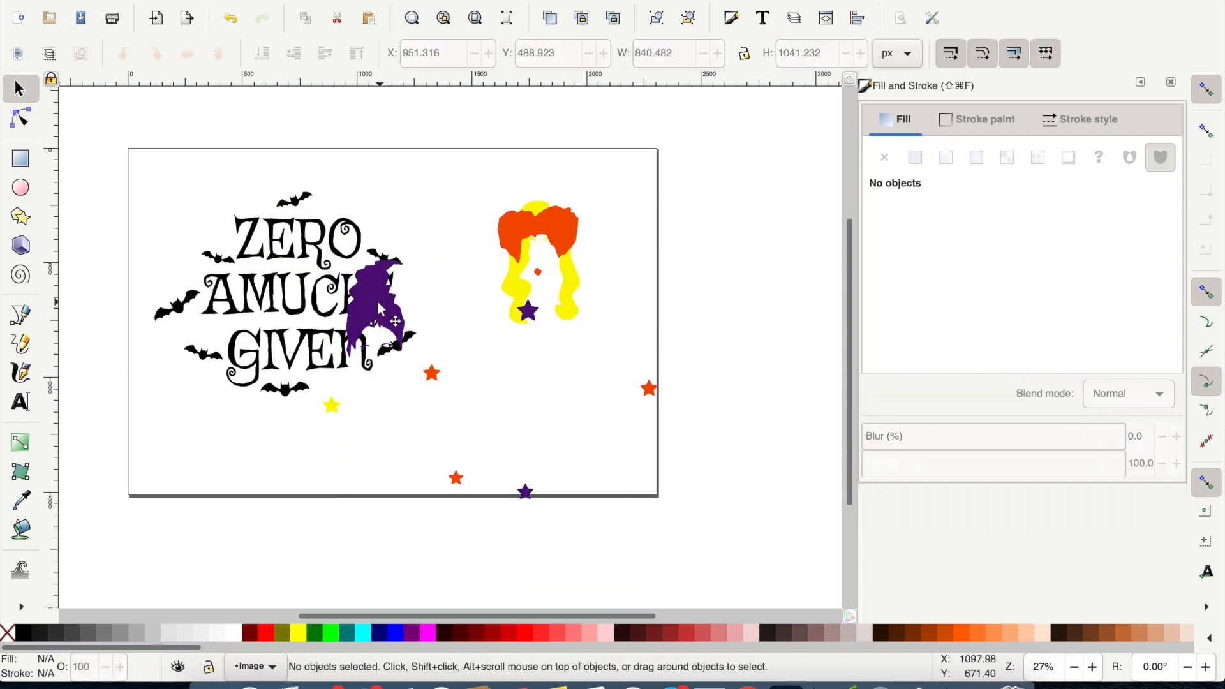
pyautogui.moveTo(379, 301); pyautogui.dragTo(336, 271)
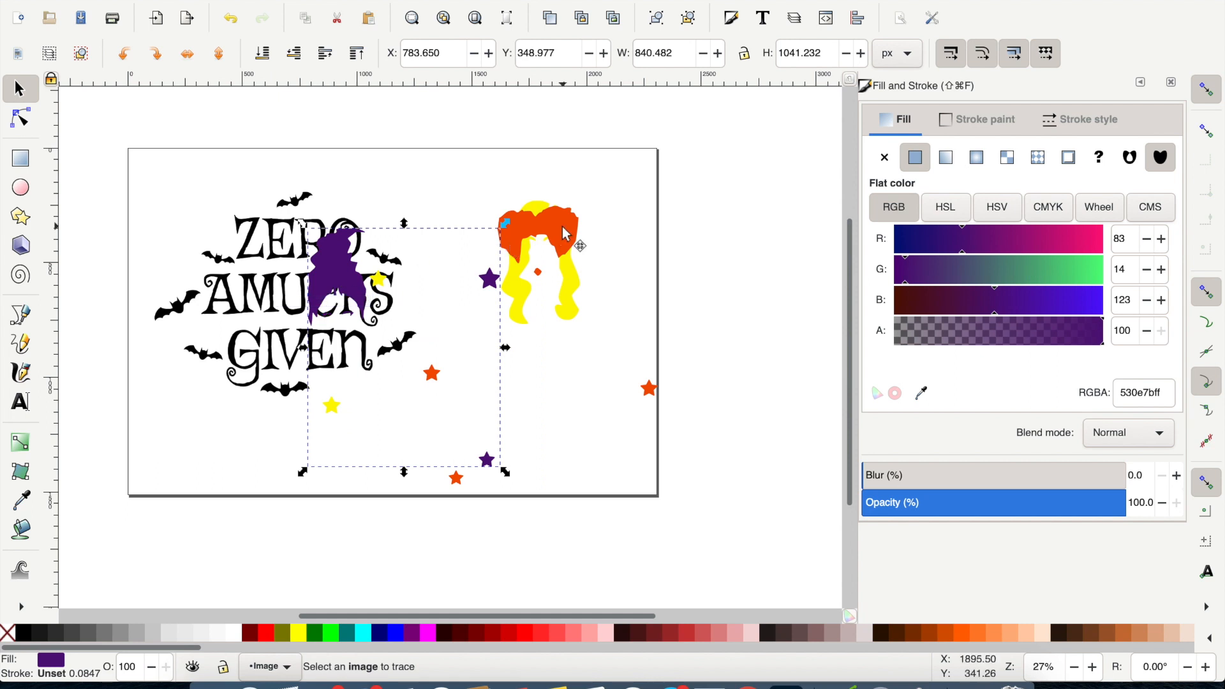
# Step: Move the orange hair and stars to about X 735, Y 63 px and the black lettering with bats to about X 688, Y 566 px
pyautogui.moveTo(457, 190); pyautogui.dragTo(410, 183)
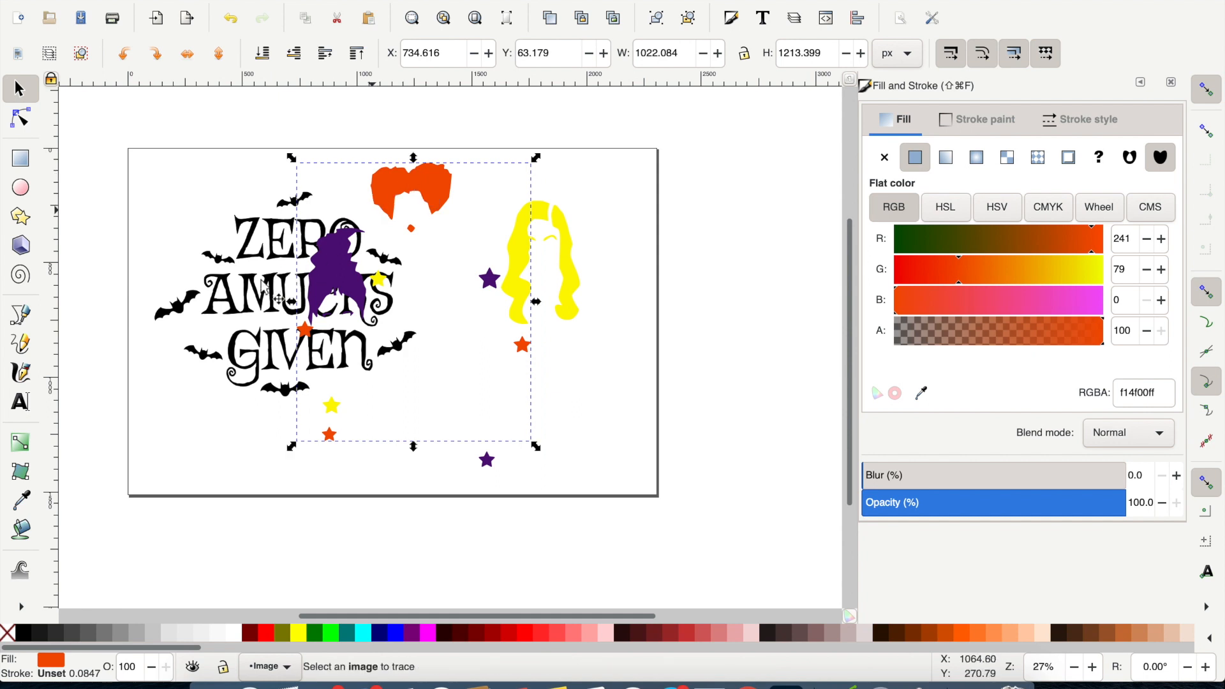
pyautogui.moveTo(368, 331)
pyautogui.mouseDown()
pyautogui.moveTo(464, 391)
pyautogui.moveTo(424, 388)
pyautogui.moveTo(431, 375)
pyautogui.mouseUp()
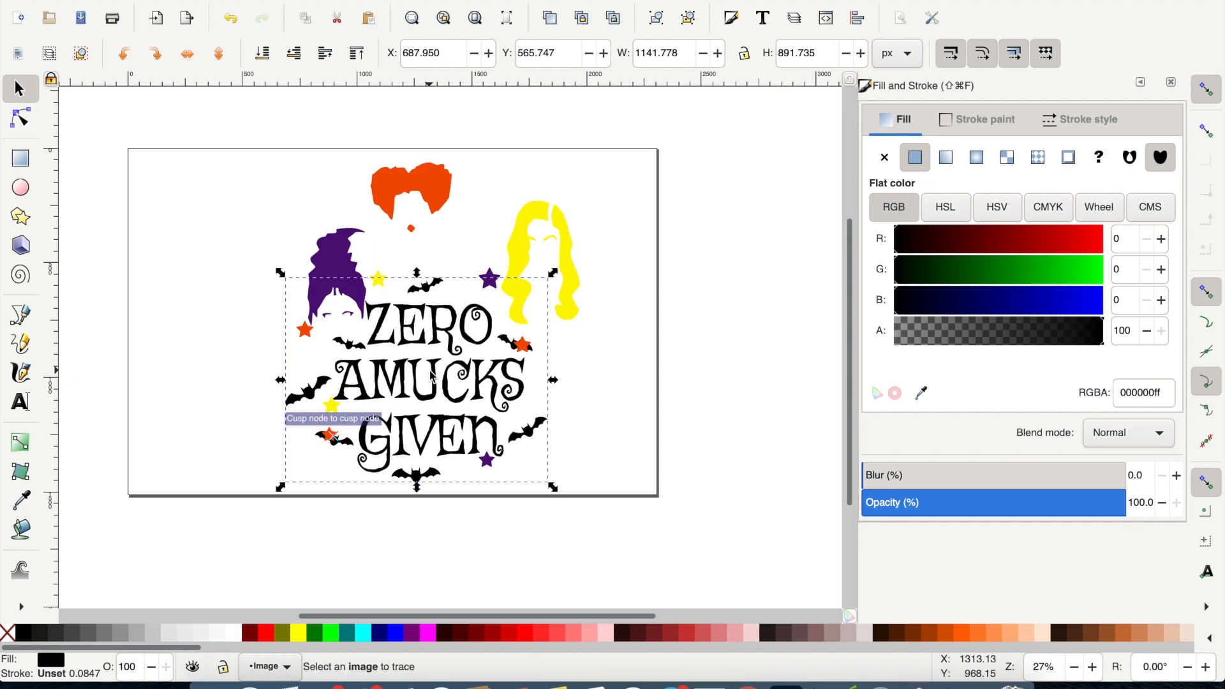
# Step: Shift the purple layer to about X 777, Y 372 px, the orange to X 809, Y 222 px, and the yellow to X 858, Y 191 px
pyautogui.click(332, 271)
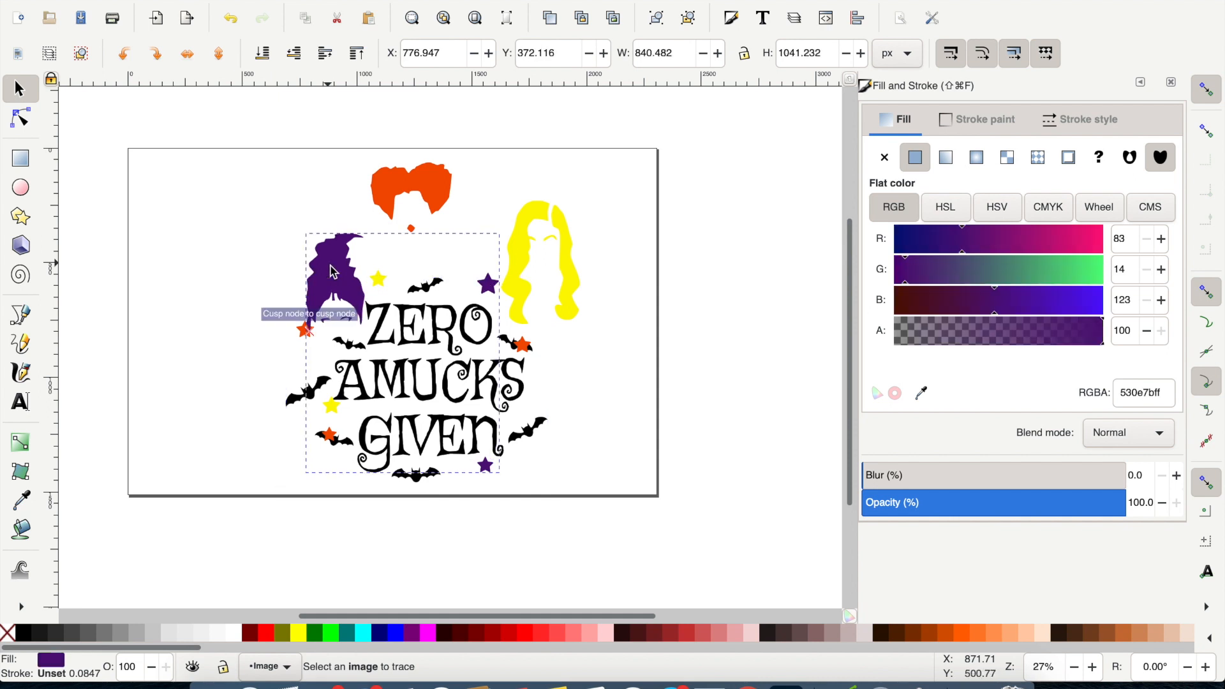
pyautogui.click(446, 206)
pyautogui.moveTo(446, 206); pyautogui.dragTo(456, 223)
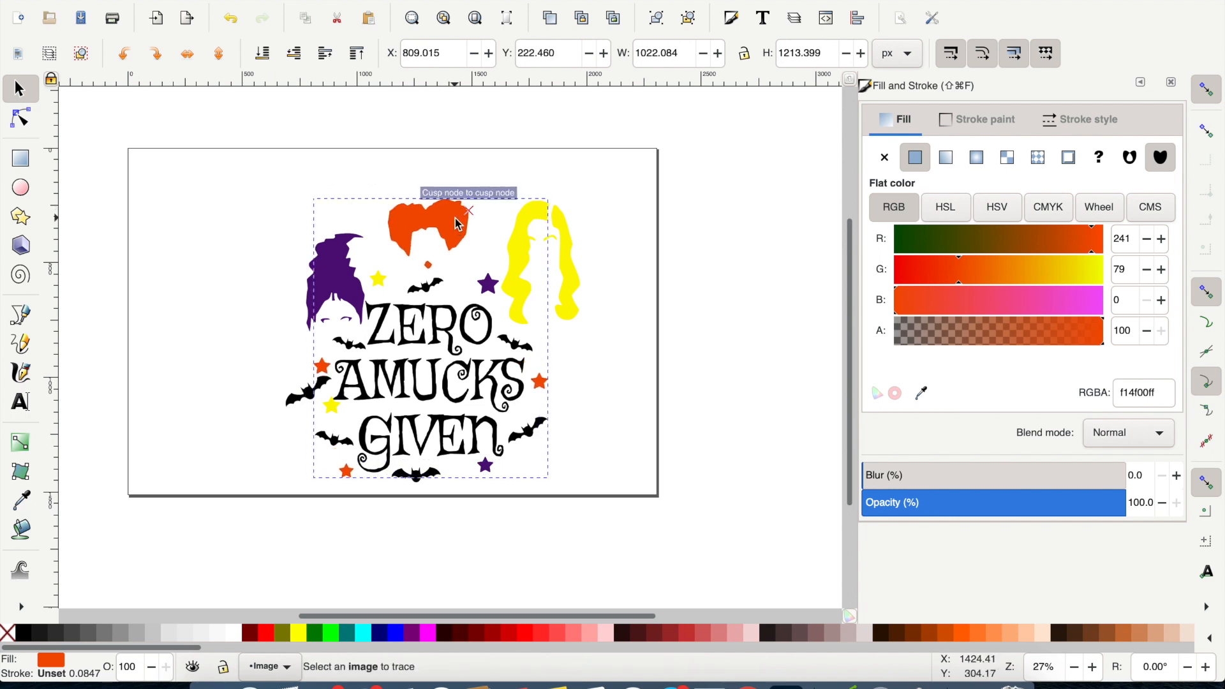
pyautogui.moveTo(572, 281)
pyautogui.mouseDown()
pyautogui.moveTo(572, 293)
pyautogui.moveTo(583, 288)
pyautogui.mouseUp()
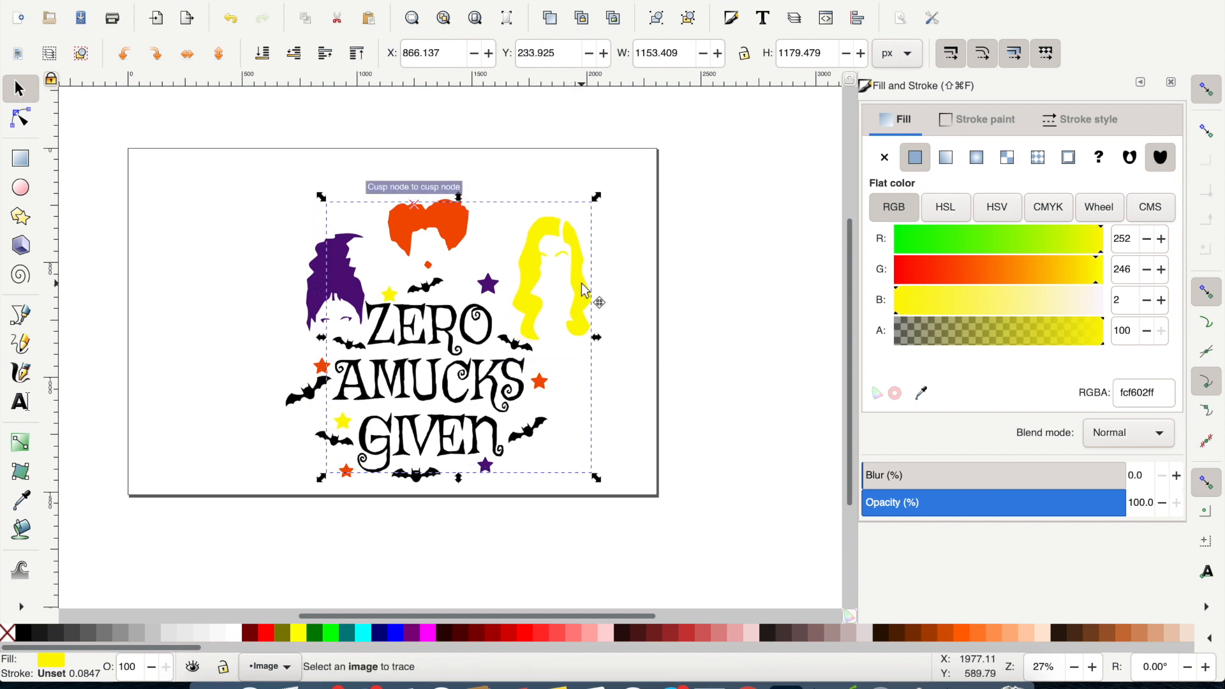
pyautogui.moveTo(582, 281); pyautogui.dragTo(582, 276)
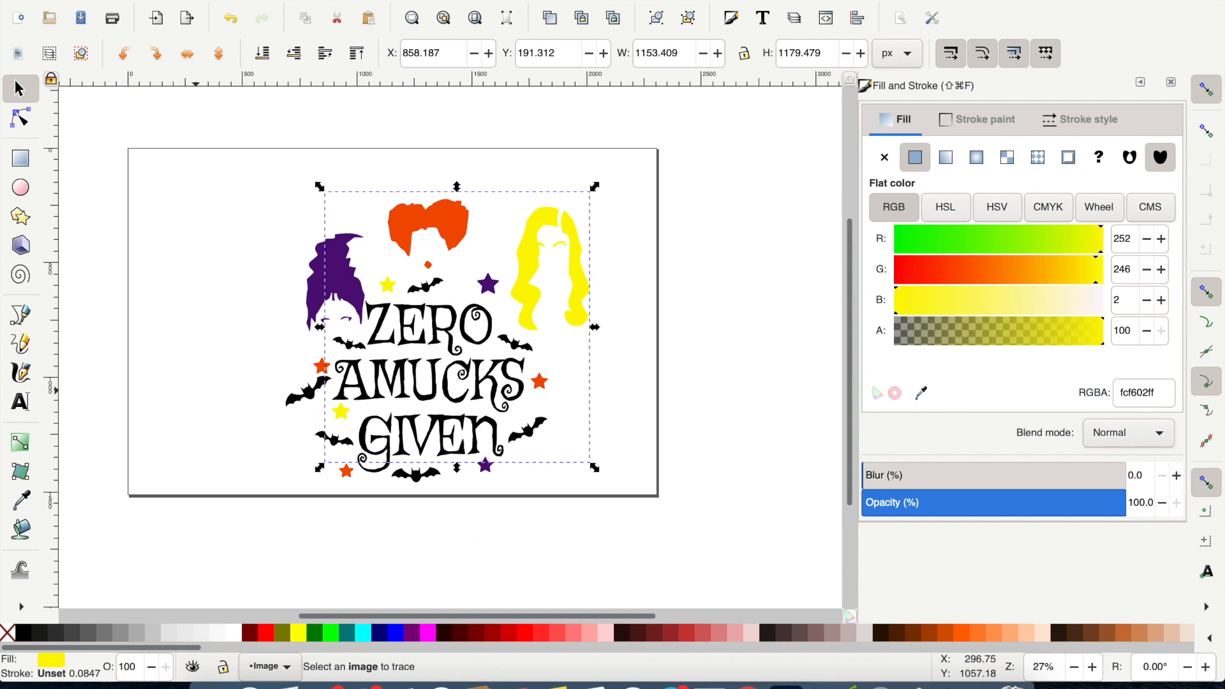
# Step: Save the drawing as an Inkscape SVG named zero amucks.jpg in the Documents folder
pyautogui.click(121, 1)
pyautogui.click(164, 96)
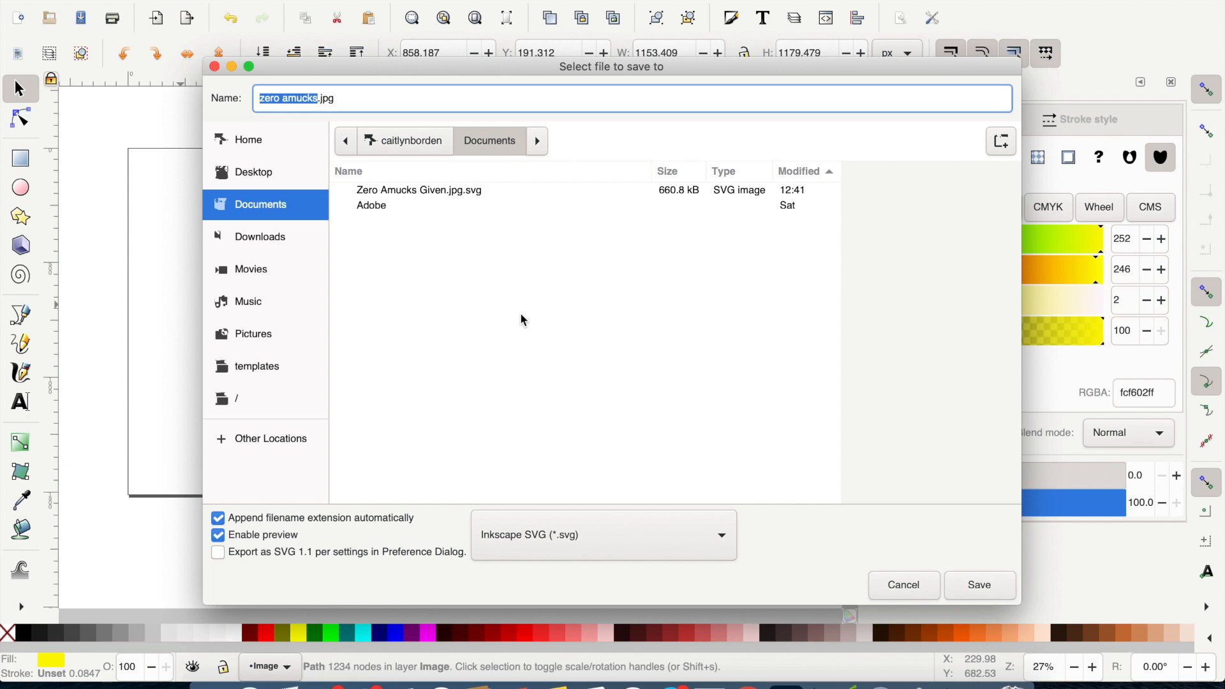
pyautogui.click(978, 586)
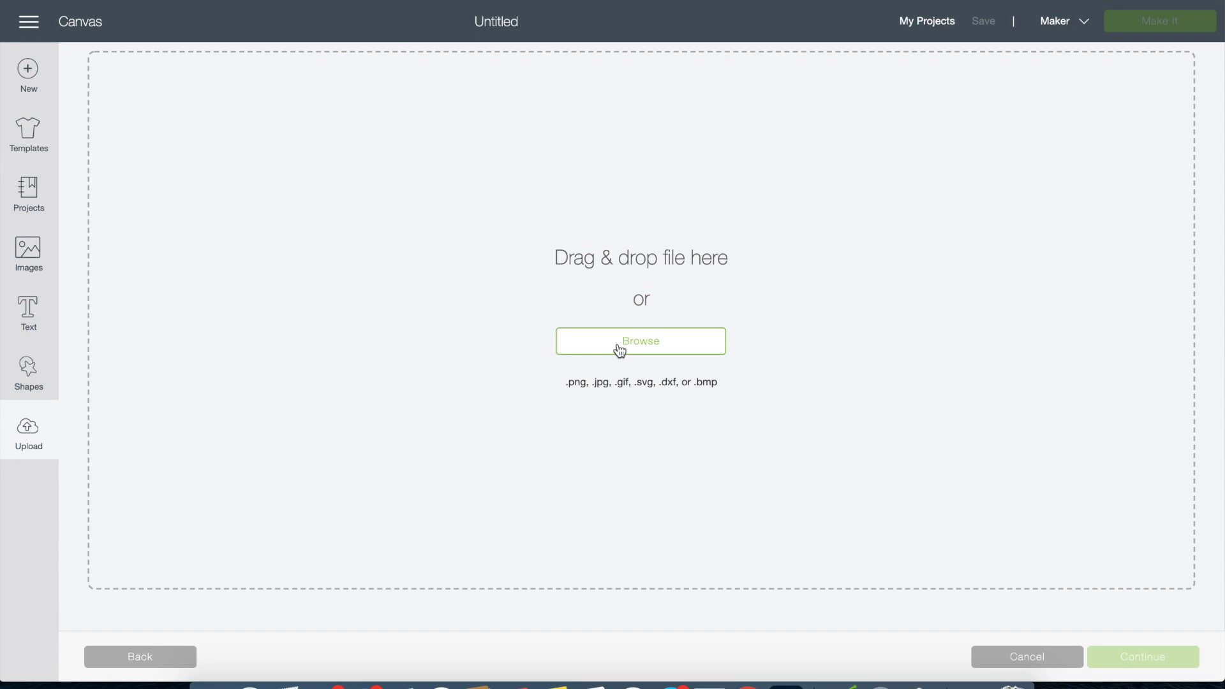
# Step: Switch to Cricut Design Space, upload zero amucks.jpg.svg from Documents, and insert it on the canvas
pyautogui.click(619, 350)
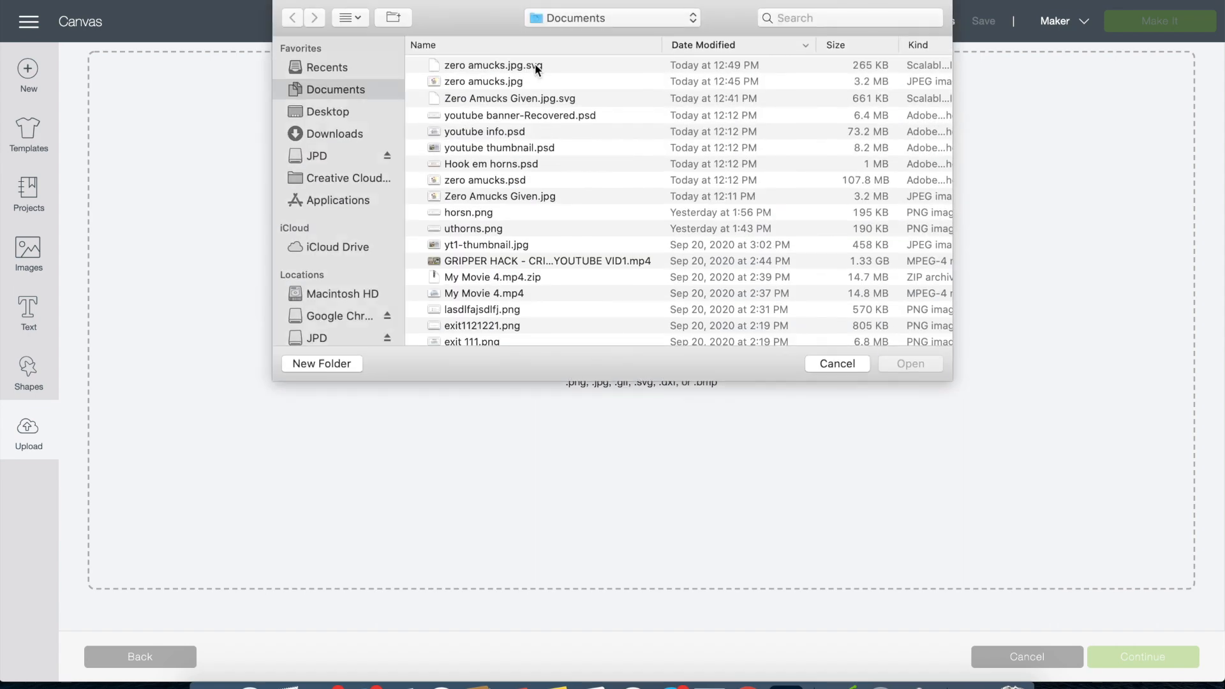
pyautogui.doubleClick(535, 63)
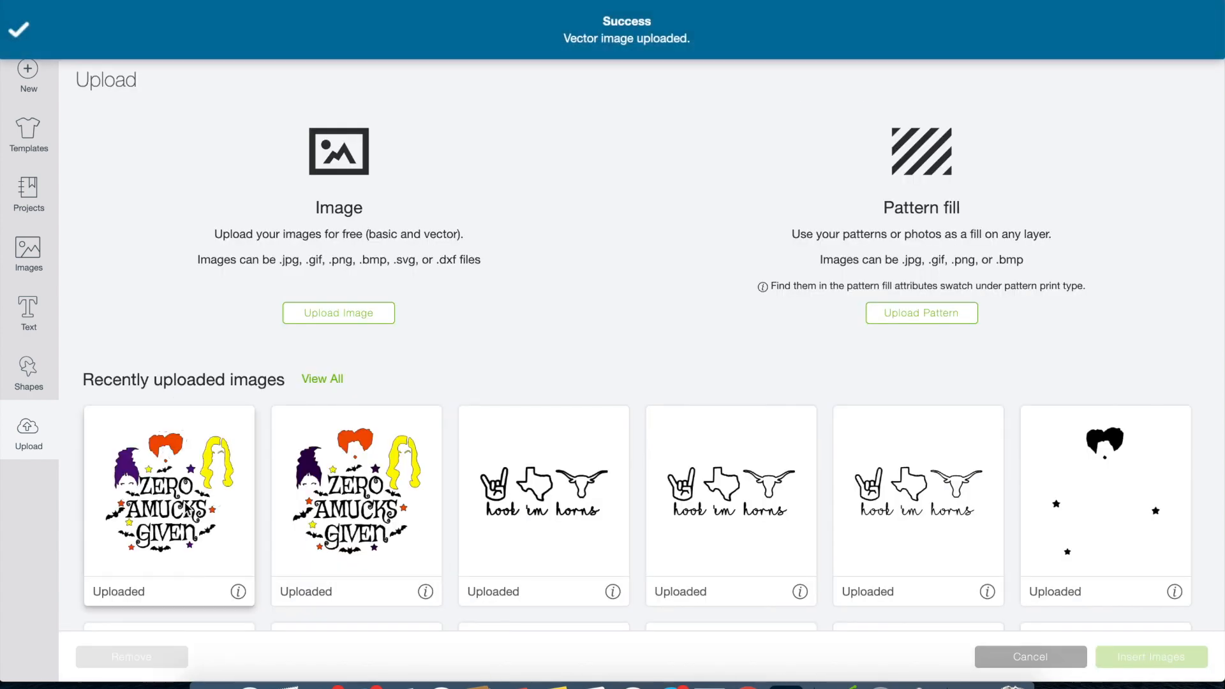
pyautogui.click(169, 491)
pyautogui.click(1139, 652)
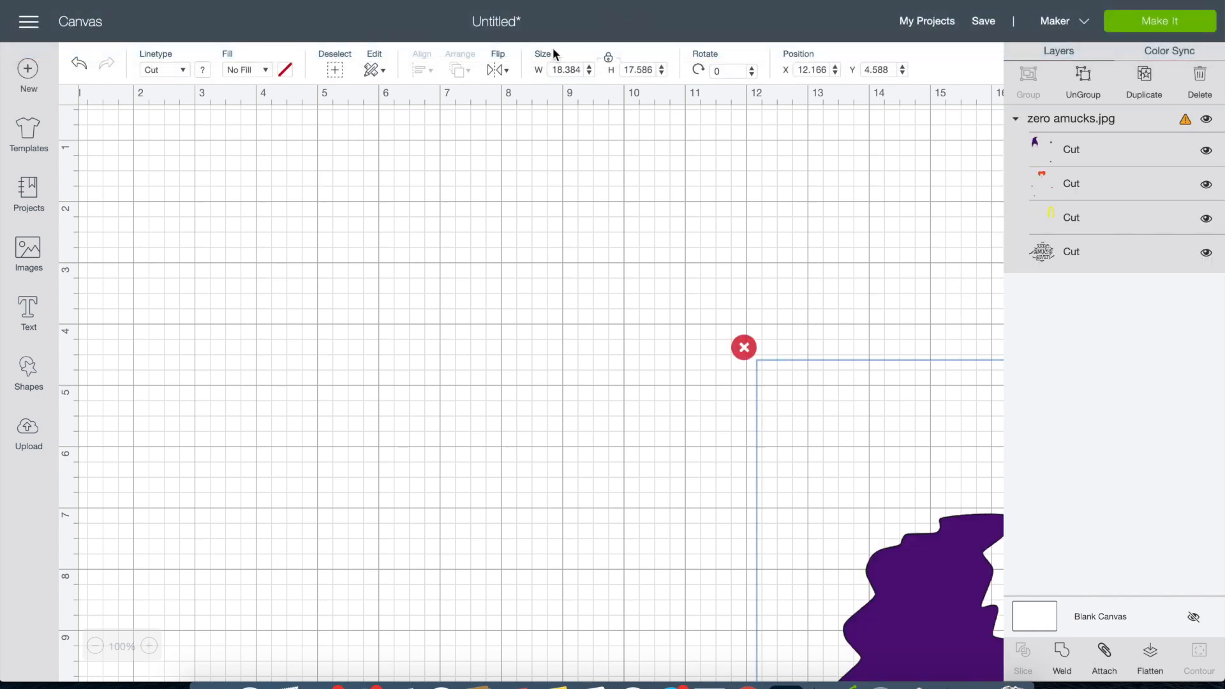
# Step: Set the inserted design's width to 11 inches with its proportions kept
pyautogui.doubleClick(557, 72)
pyautogui.write('11')
pyautogui.press('Return')
pyautogui.click(96, 647)
pyautogui.click(94, 647)
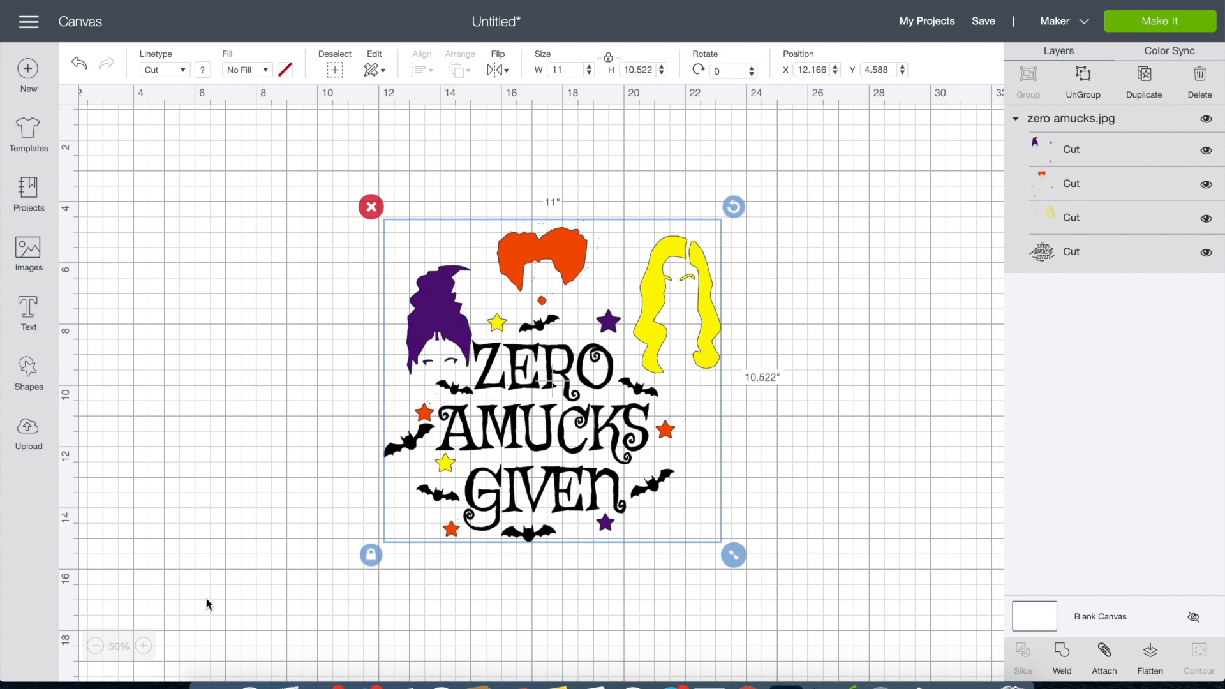
pyautogui.click(145, 646)
pyautogui.hscroll(5, 833, 370)
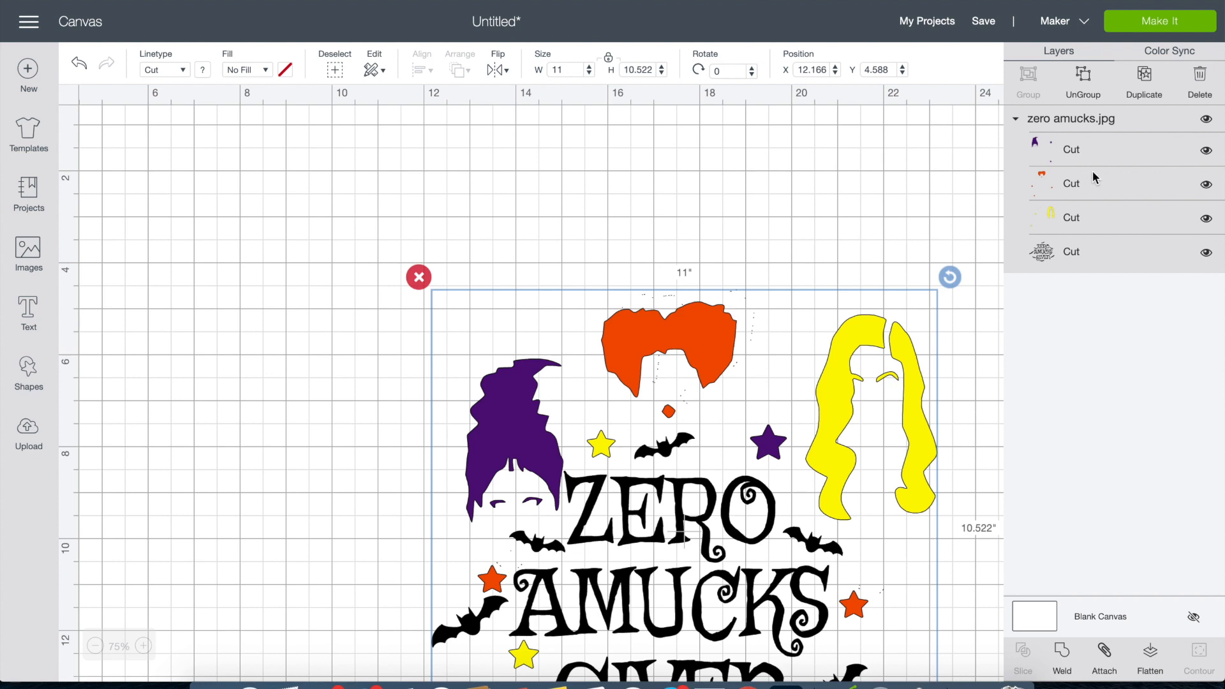
# Step: Ungroup the zero amucks design and move the orange, purple and yellow layers away from their original positions
pyautogui.rightClick(1128, 122)
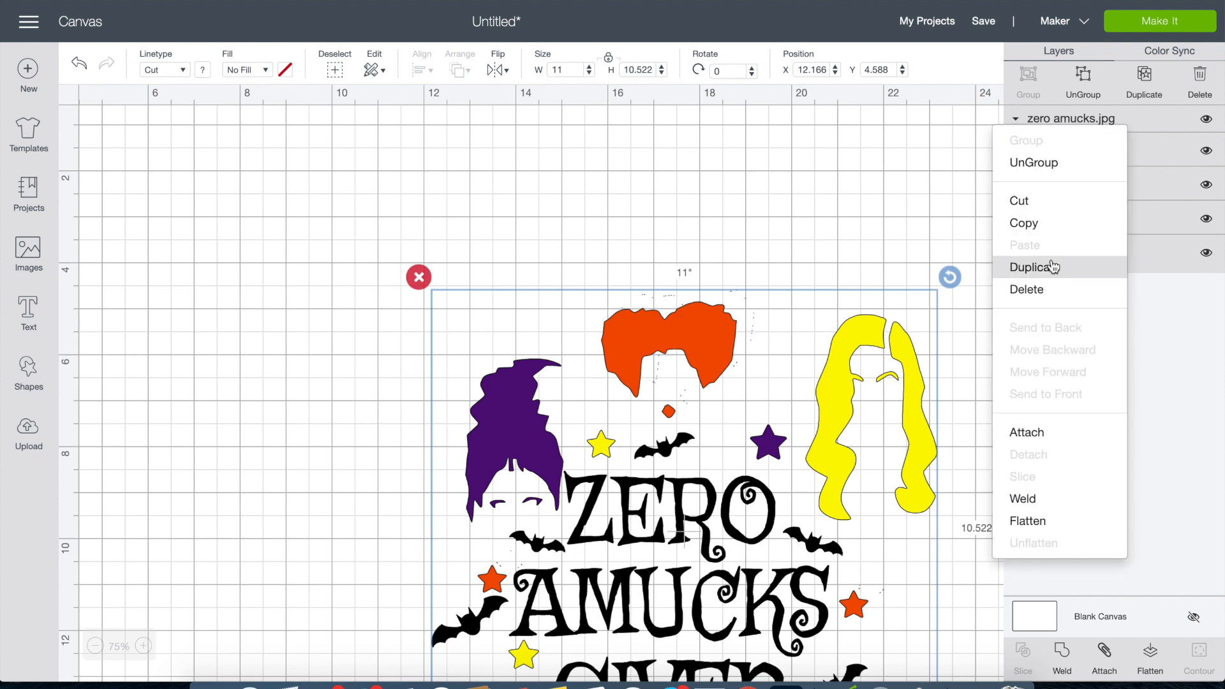
pyautogui.click(1058, 162)
pyautogui.moveTo(661, 355); pyautogui.dragTo(585, 270)
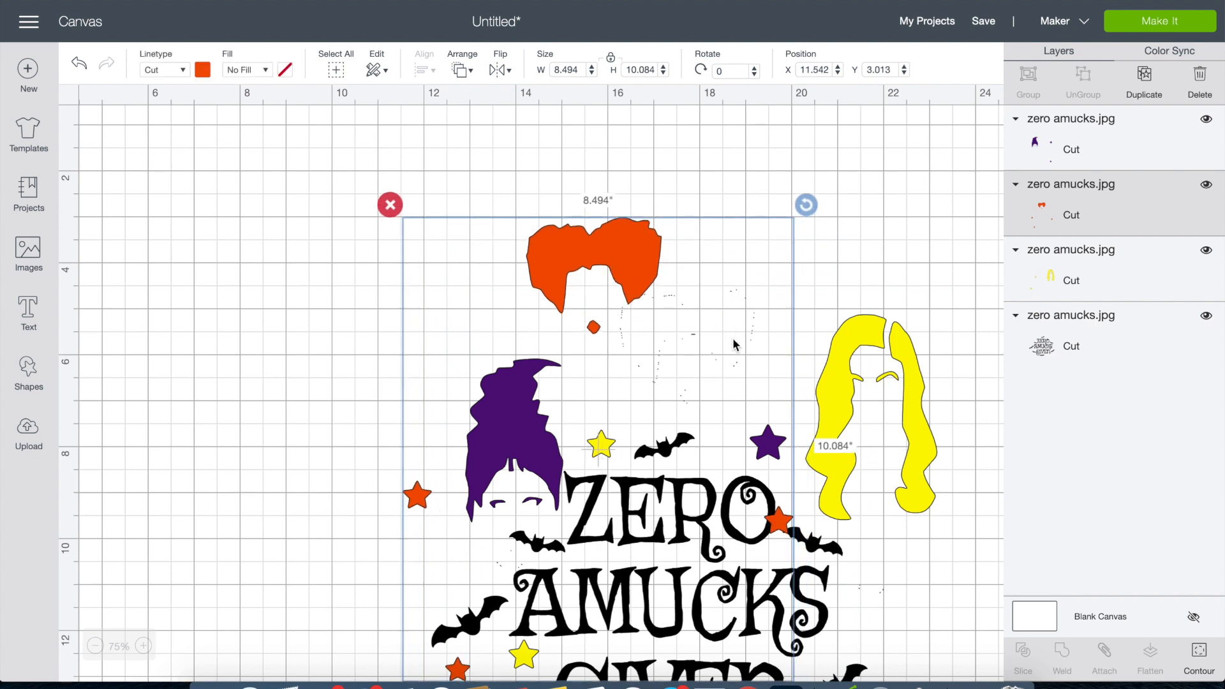
pyautogui.moveTo(661, 440); pyautogui.dragTo(523, 407)
pyautogui.moveTo(760, 523); pyautogui.dragTo(568, 504)
pyautogui.moveTo(688, 544); pyautogui.dragTo(664, 451)
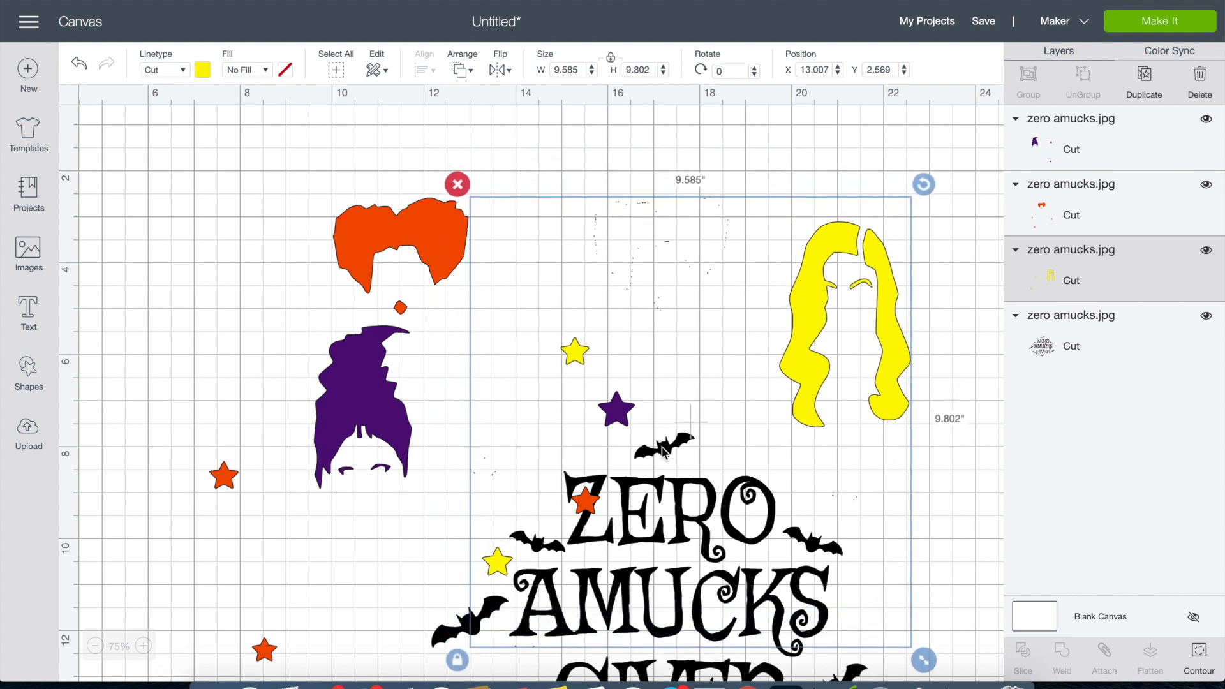
# Step: Add a square, enlarge it to 3.5 inches, and place it over the yellow layer's stray specks at about X 15.7, Y 2.0
pyautogui.click(29, 377)
pyautogui.click(100, 268)
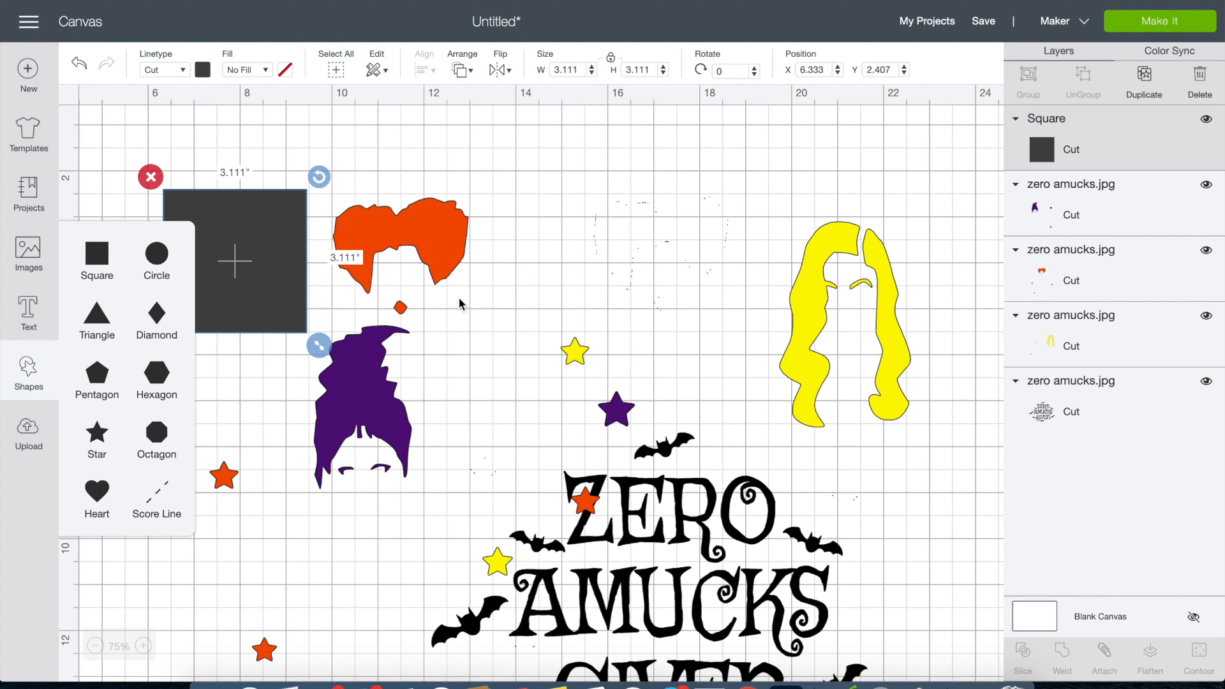
pyautogui.moveTo(243, 294); pyautogui.dragTo(662, 275)
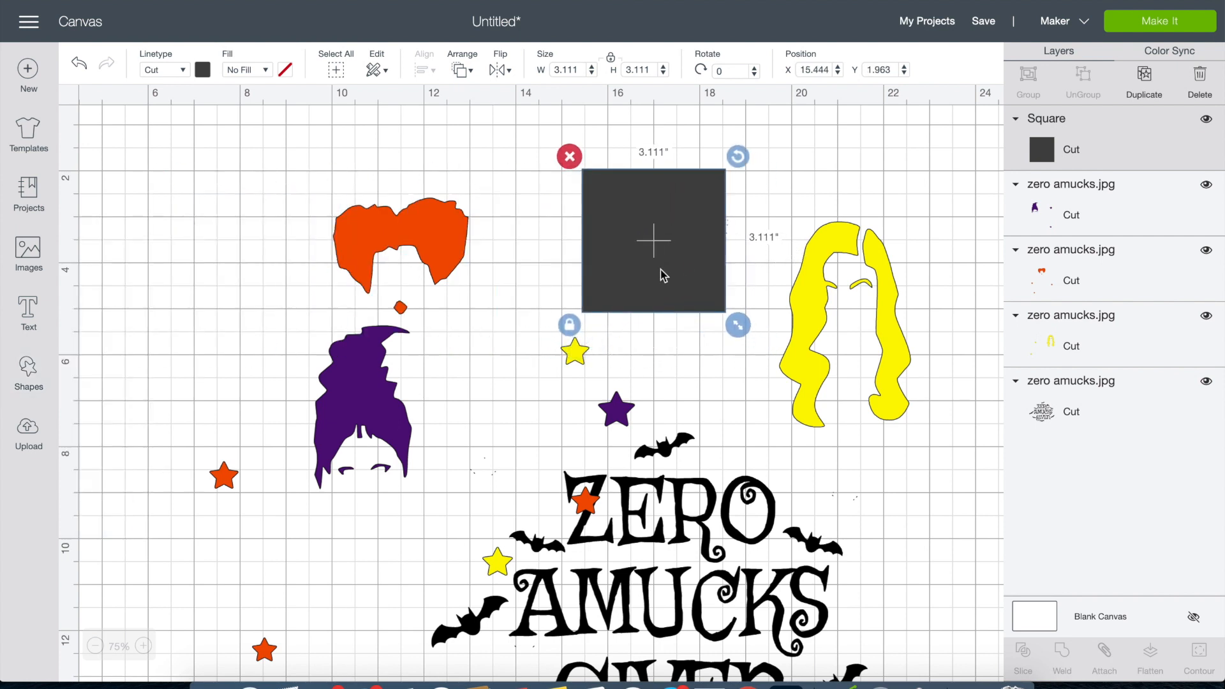
pyautogui.moveTo(738, 326); pyautogui.dragTo(755, 341)
pyautogui.moveTo(701, 274); pyautogui.dragTo(713, 275)
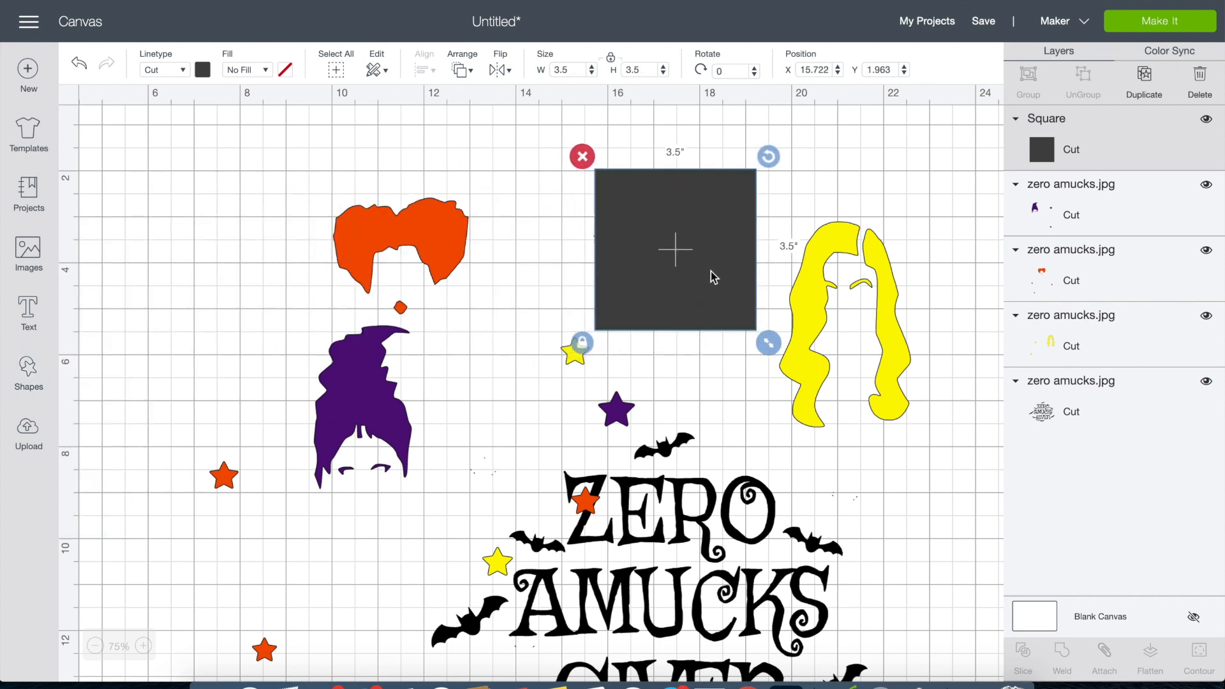
# Step: Slice the yellow layer with the square, and delete the square and the stray-speck slice results, keeping the yellow hair and stars
pyautogui.keyDown('shift'); pyautogui.click(1116, 345); pyautogui.keyUp('shift')
pyautogui.click(1023, 658)
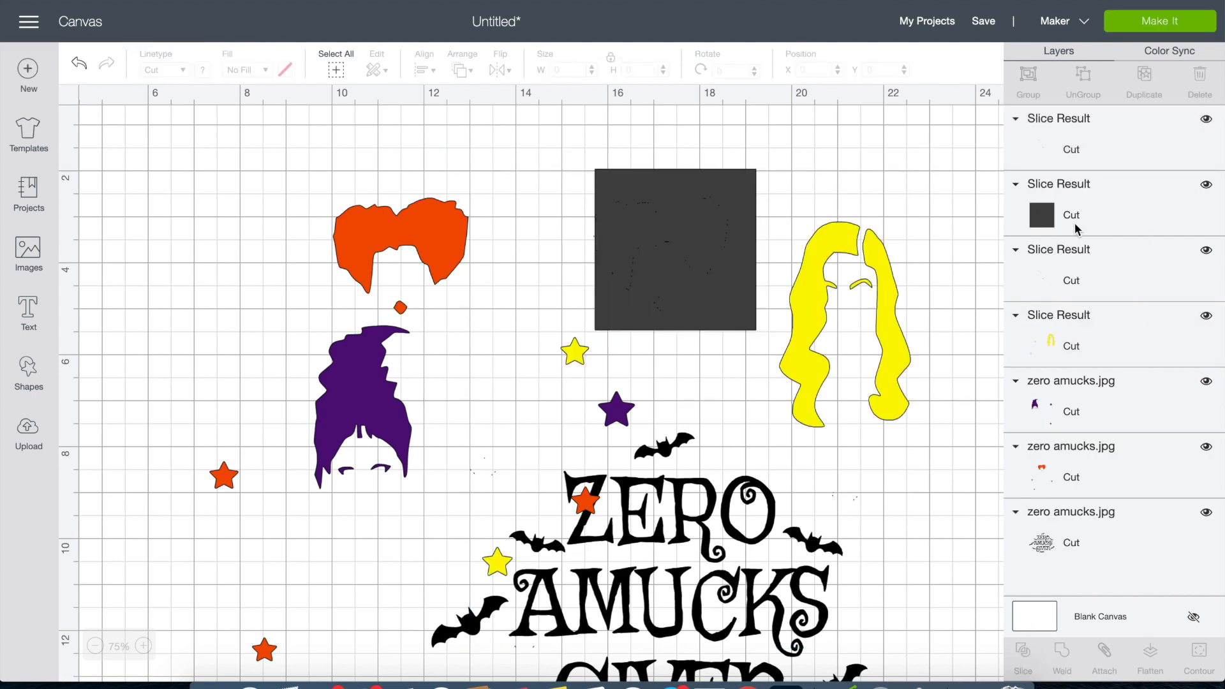
pyautogui.click(1081, 263)
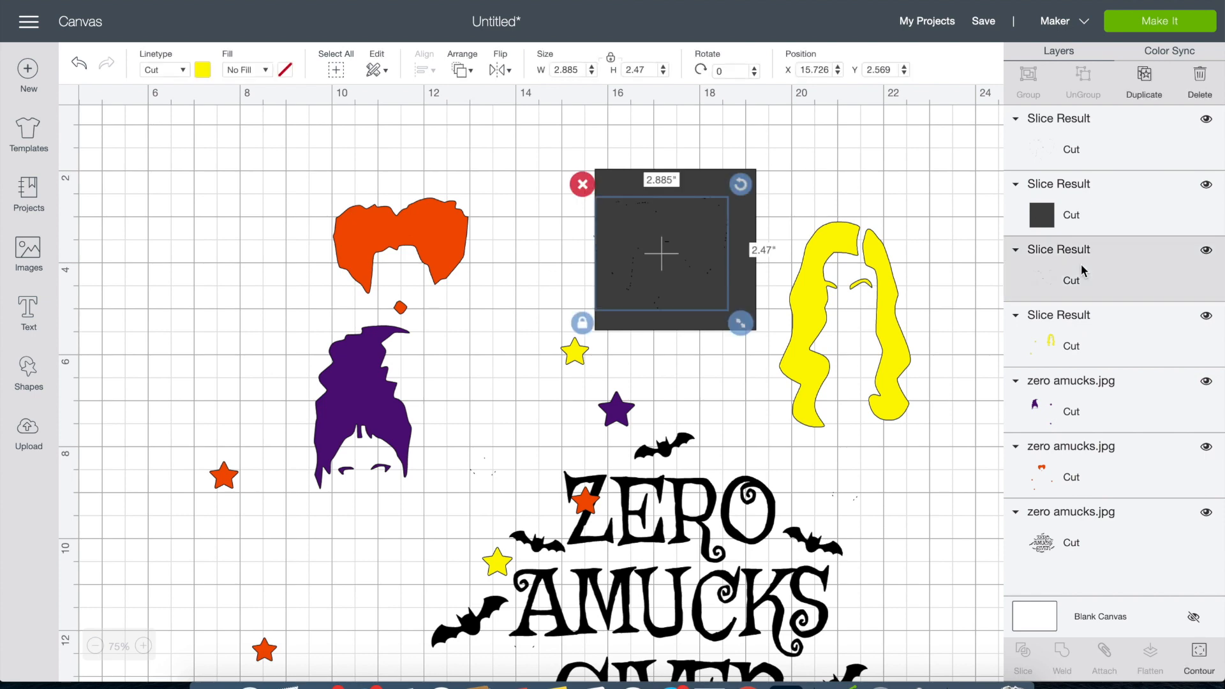
pyautogui.press('Delete')
pyautogui.click(1071, 213)
pyautogui.press('Delete')
pyautogui.click(1066, 153)
pyautogui.press('Delete')
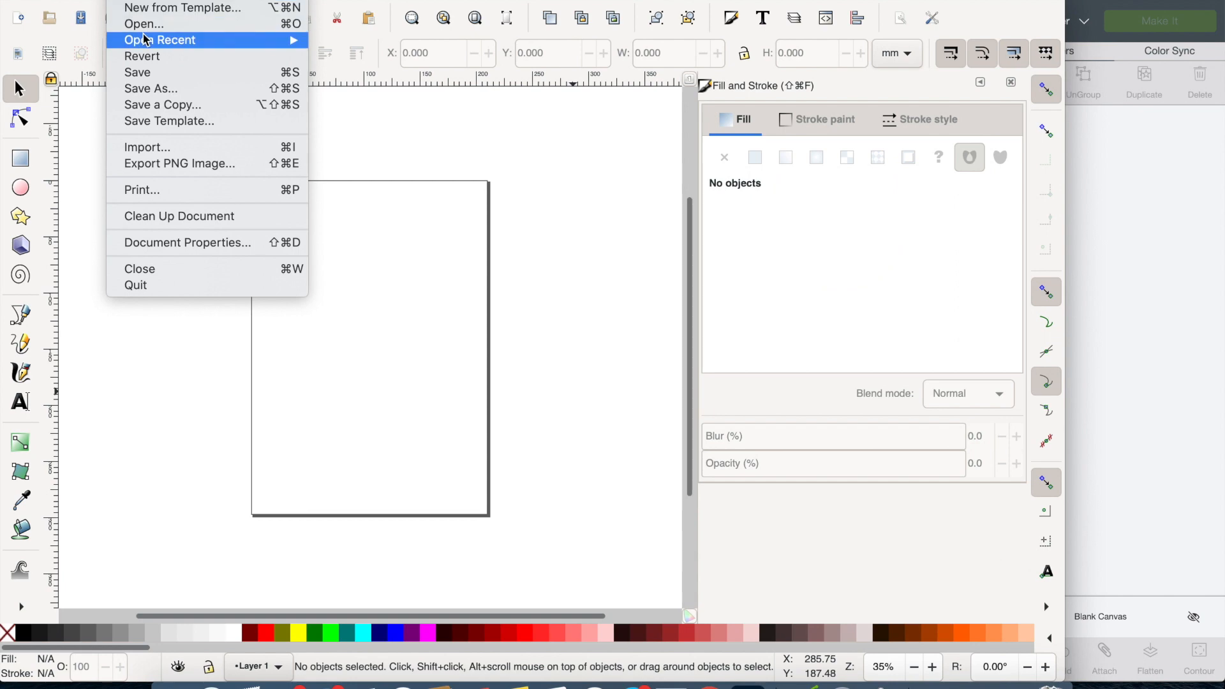
# Step: Switch to Inkscape and open the 99.1 kB Mickey Mouse head outline PNG from Downloads, embedded with None (auto) rendering, in a maximized window
pyautogui.click(144, 24)
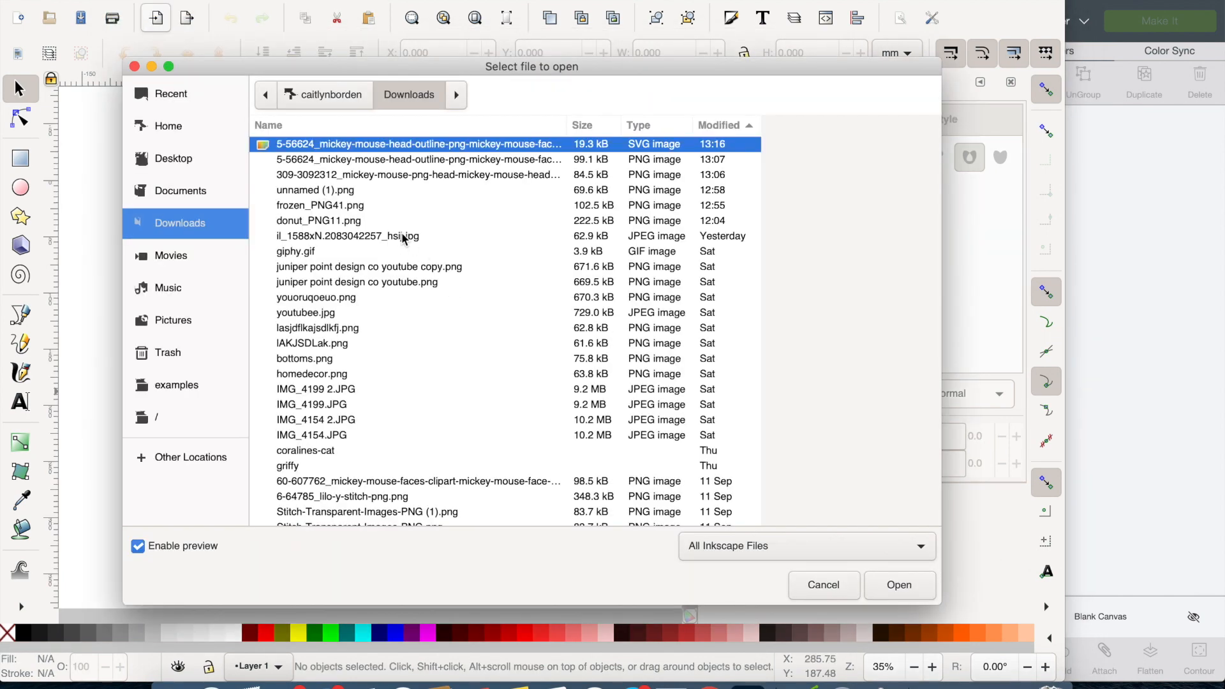
pyautogui.doubleClick(368, 161)
pyautogui.click(530, 338)
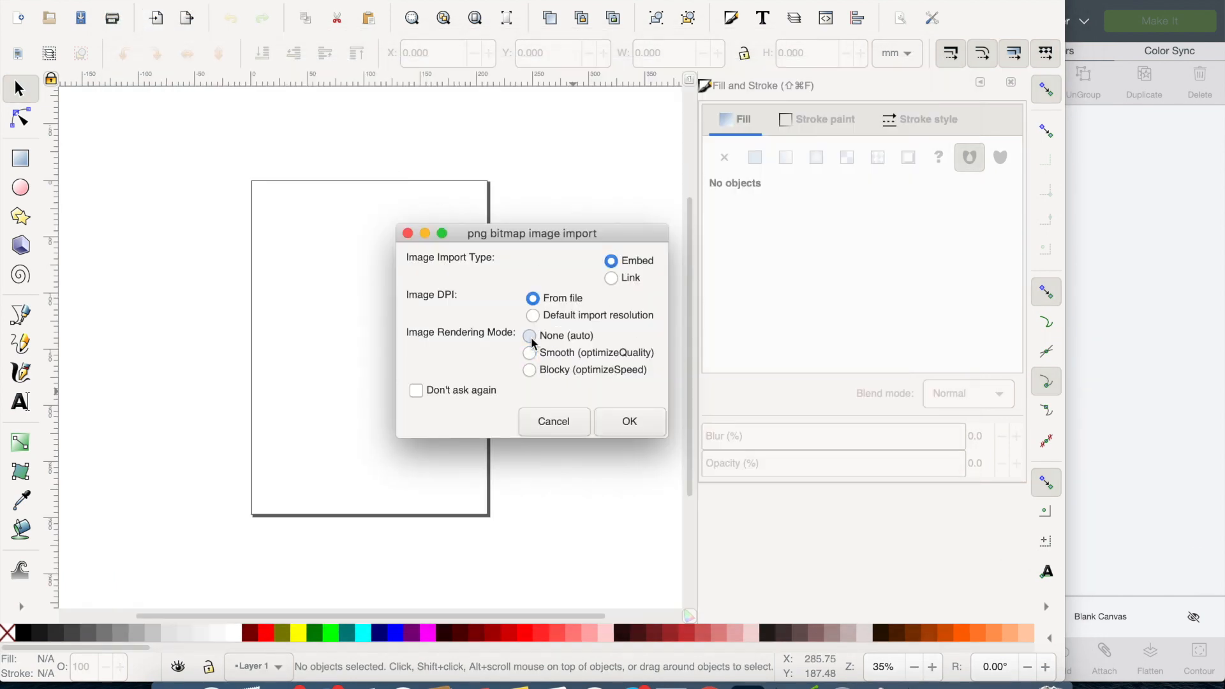
pyautogui.click(641, 426)
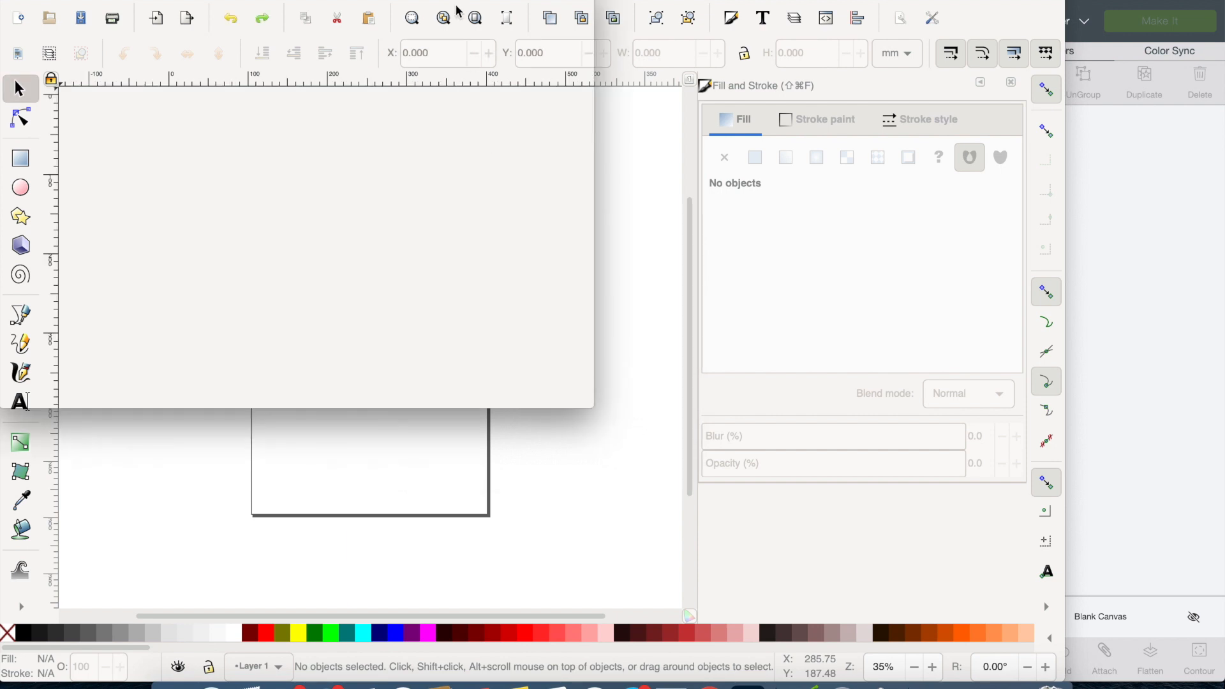
pyautogui.doubleClick(425, 2)
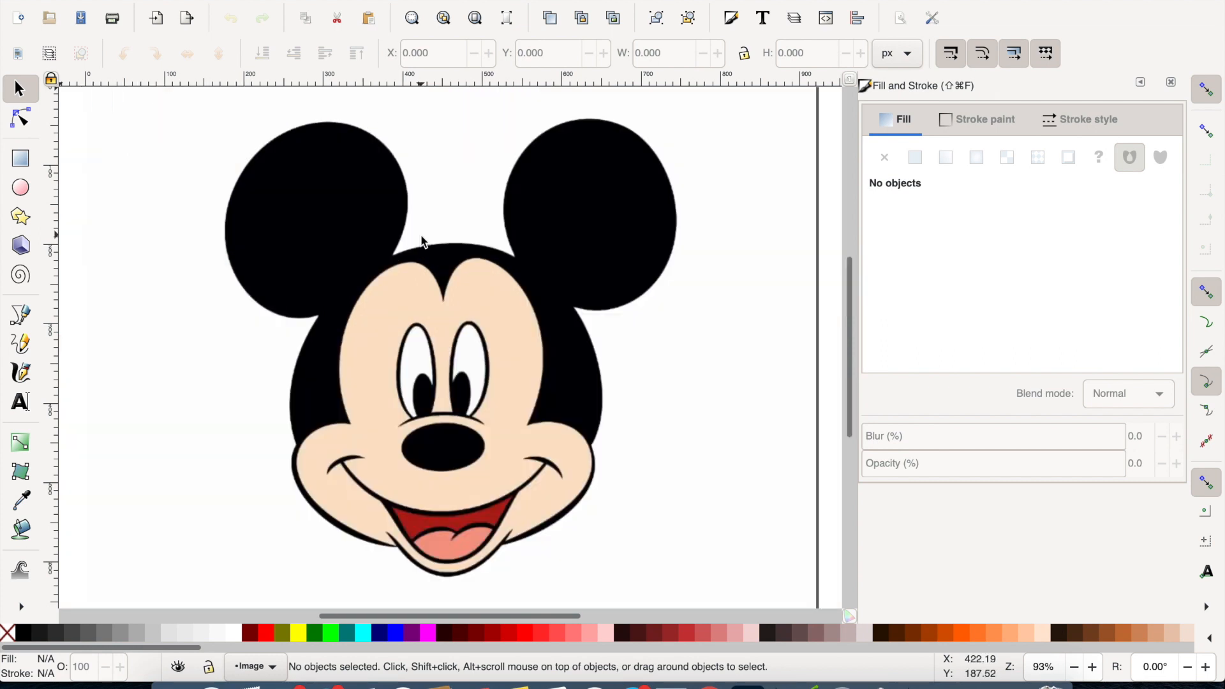
# Step: Set up Trace Bitmap on the Mickey Mouse image using multiple scans by Colors, with 5 scans
pyautogui.rightClick(420, 244)
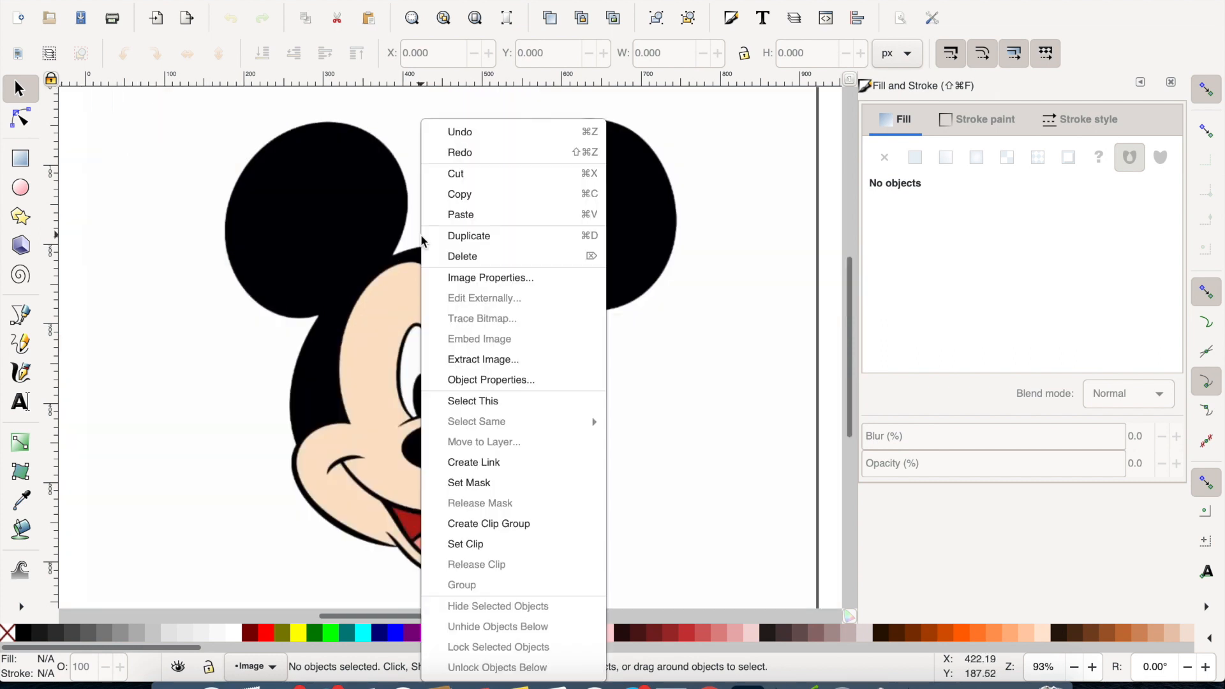
pyautogui.click(353, 233)
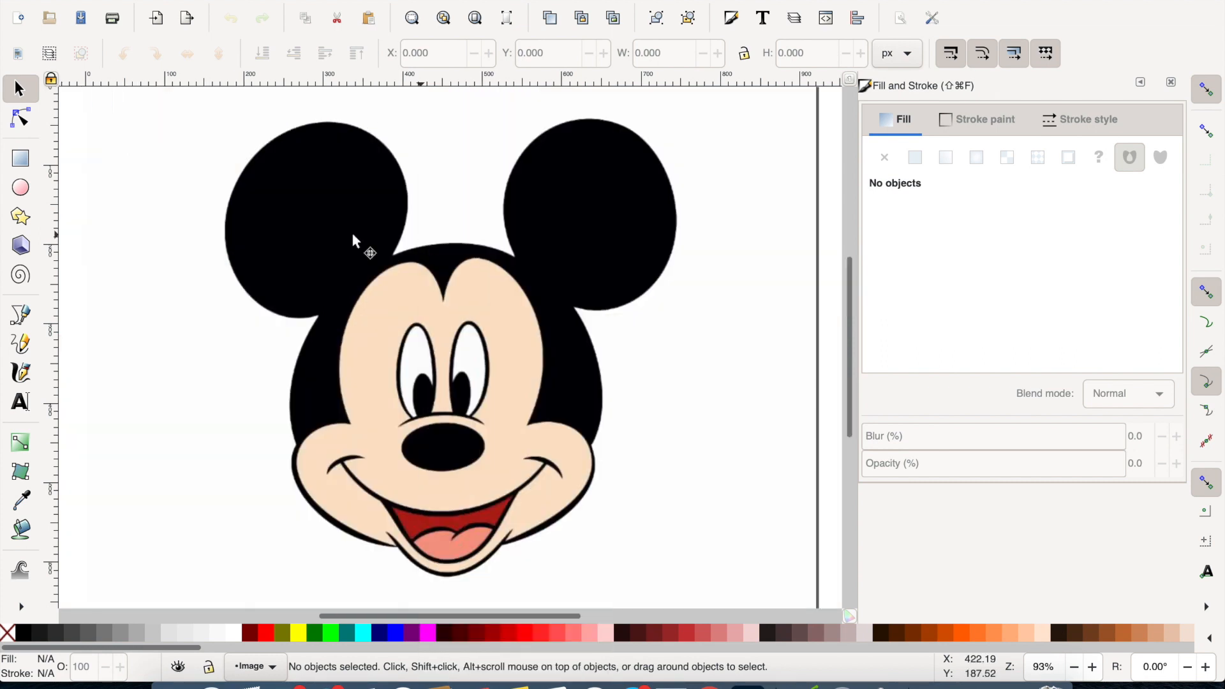
pyautogui.click(309, 237)
pyautogui.rightClick(309, 238)
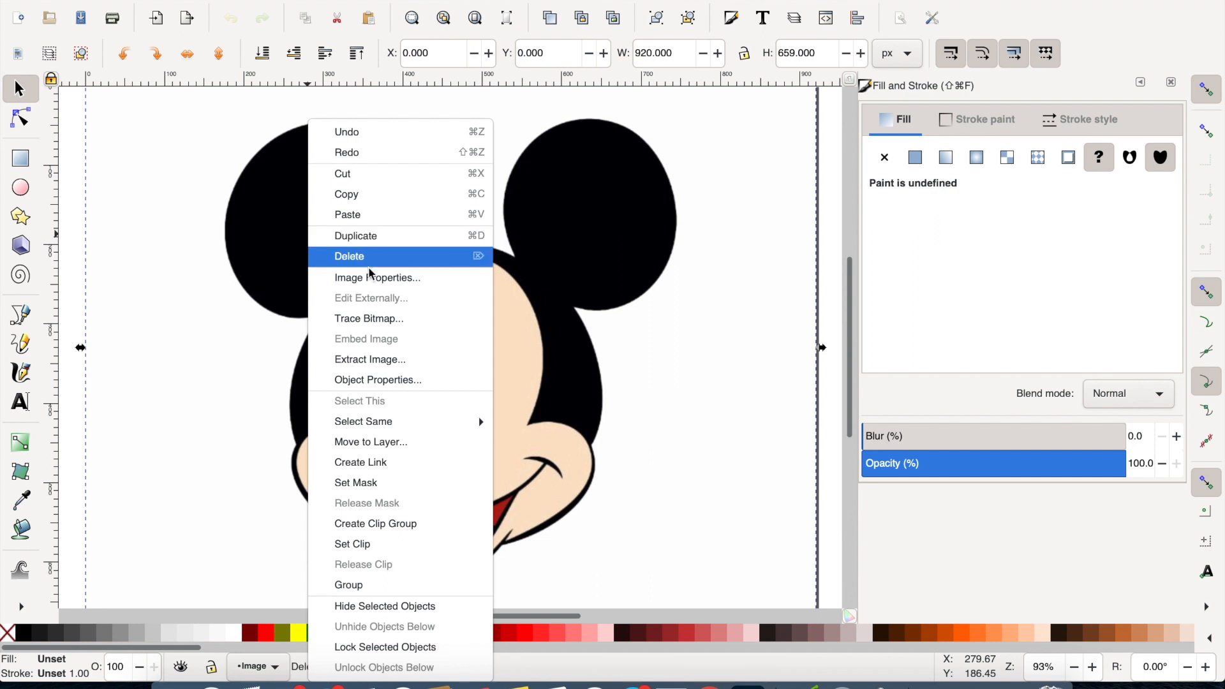
pyautogui.click(373, 318)
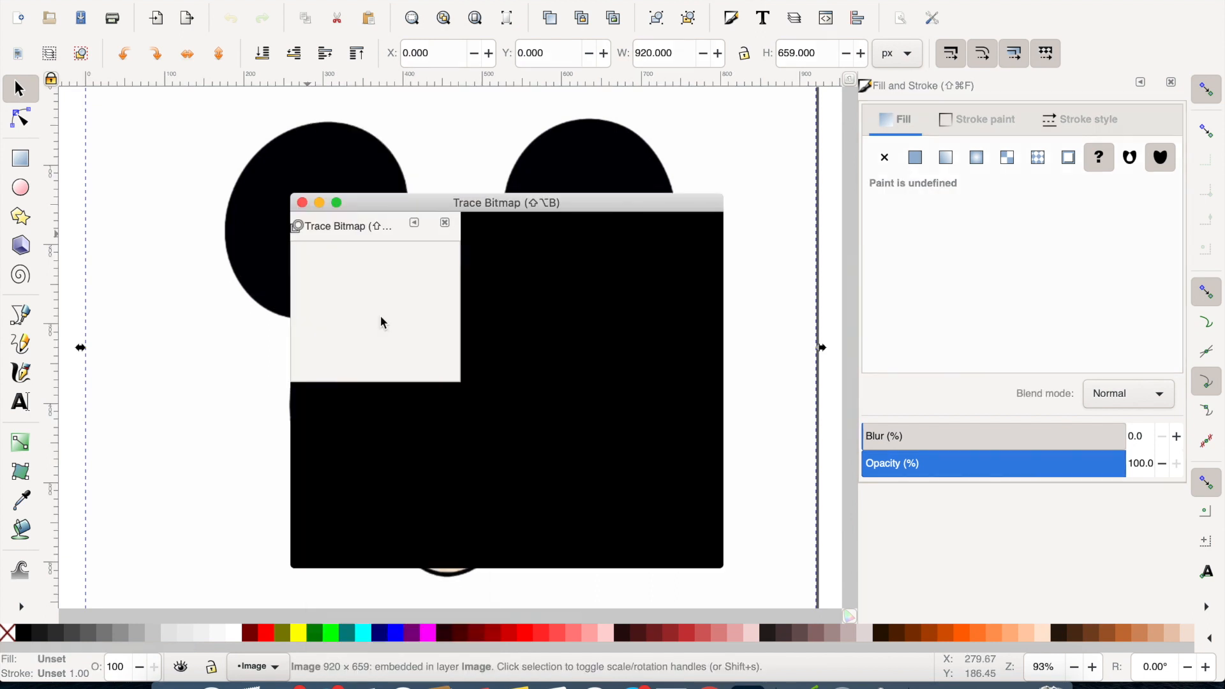
pyautogui.click(494, 295)
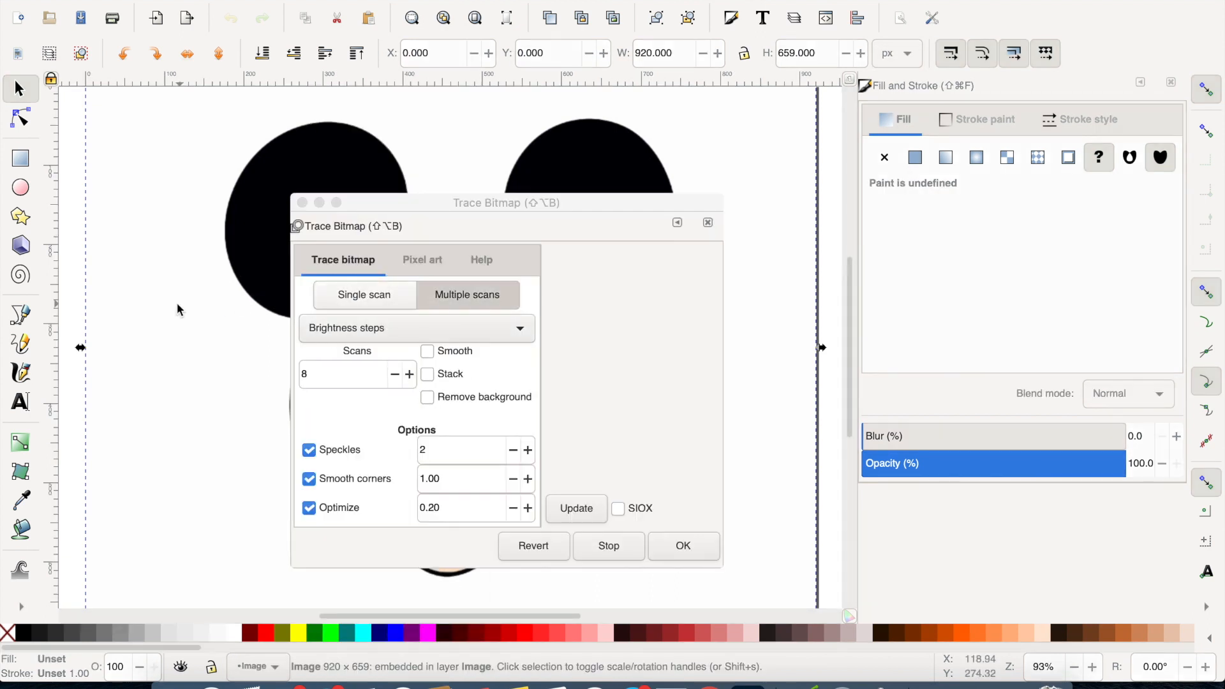
pyautogui.click(391, 327)
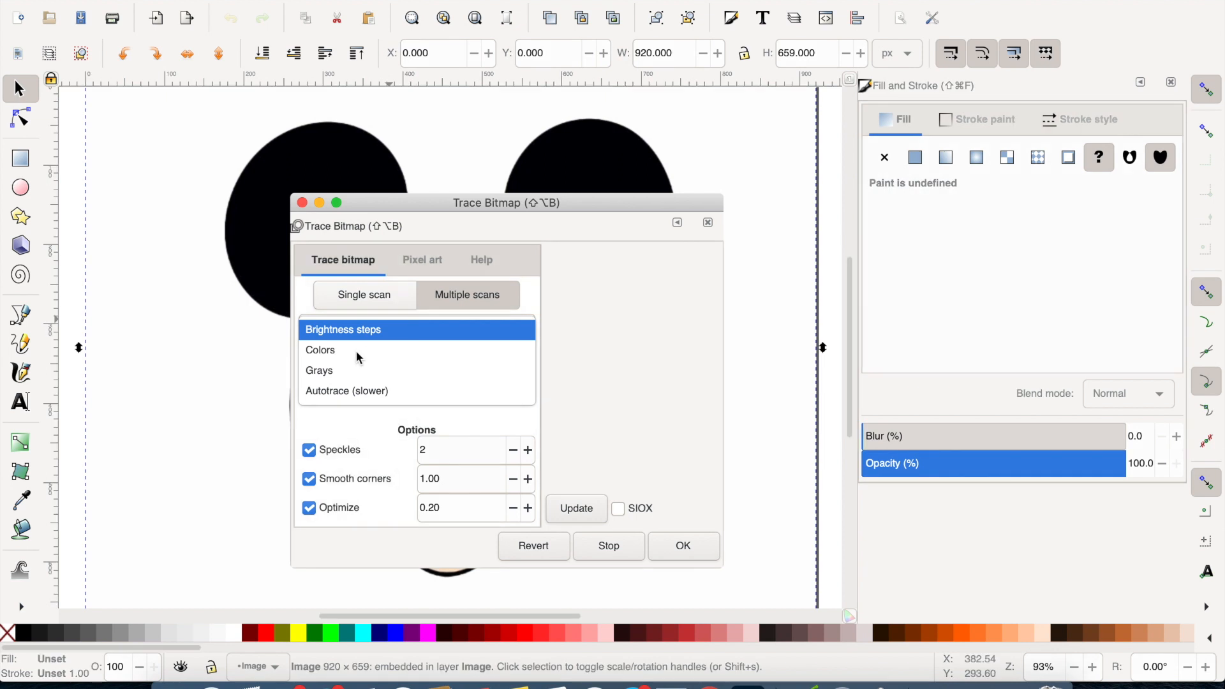
pyautogui.click(356, 351)
pyautogui.click(330, 376)
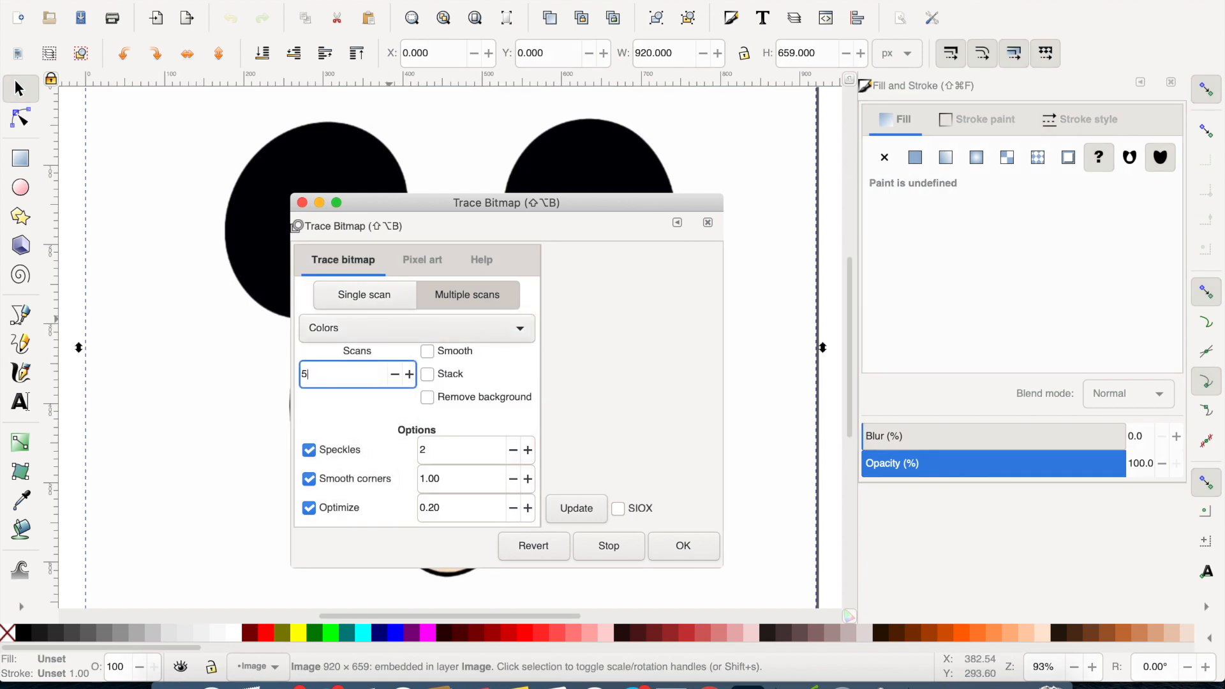
# Step: Enable Stack and Remove background for the Mickey Mouse trace, update the preview, and apply the trace
pyautogui.click(433, 398)
pyautogui.click(428, 374)
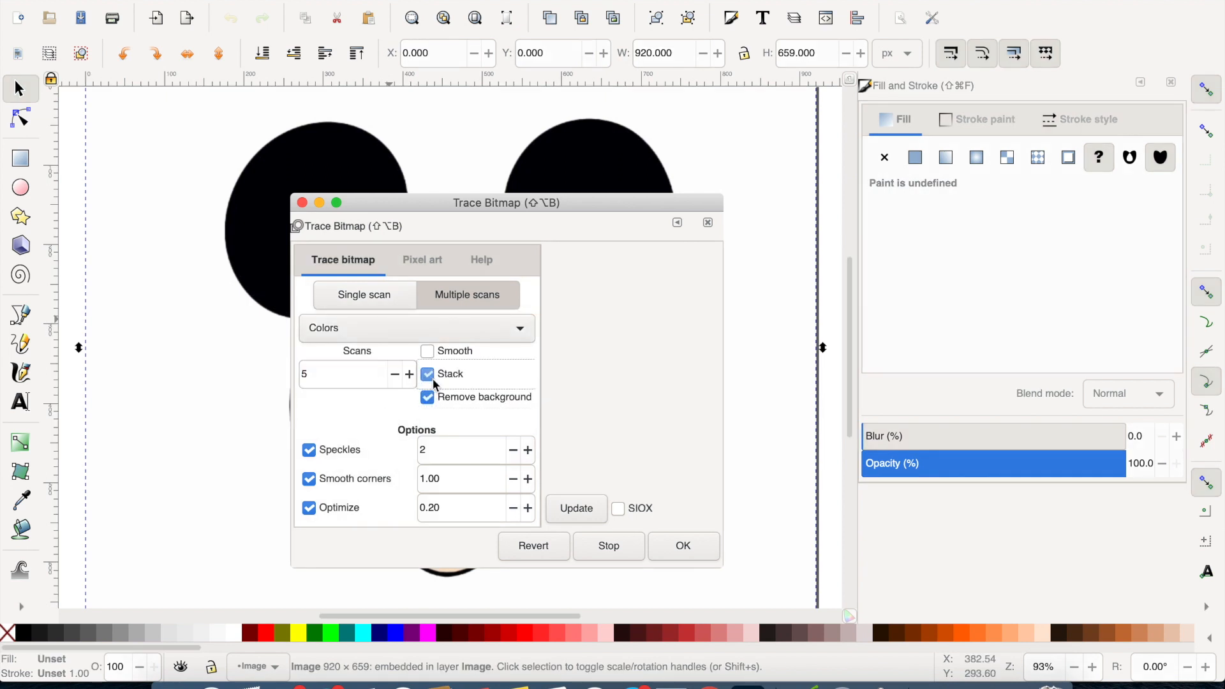
pyautogui.click(579, 509)
pyautogui.click(670, 546)
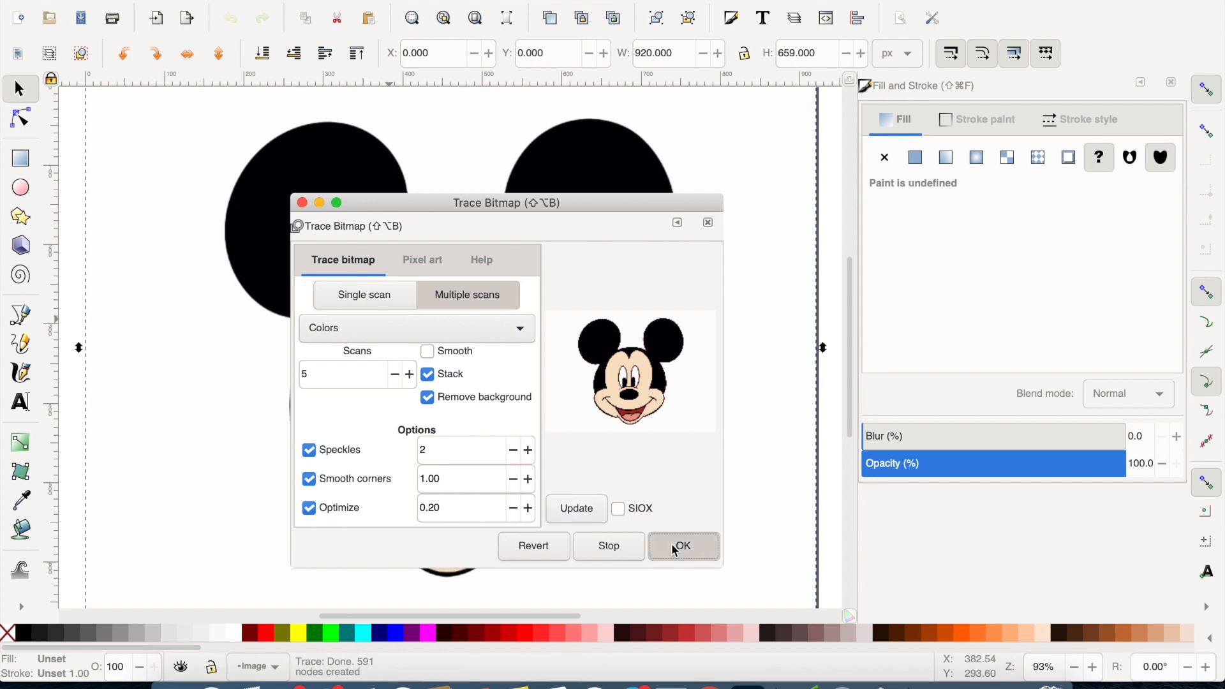
# Step: Close the Trace Bitmap dialog, move the traced Mickey Mouse aside, and delete the original embedded image
pyautogui.click(301, 202)
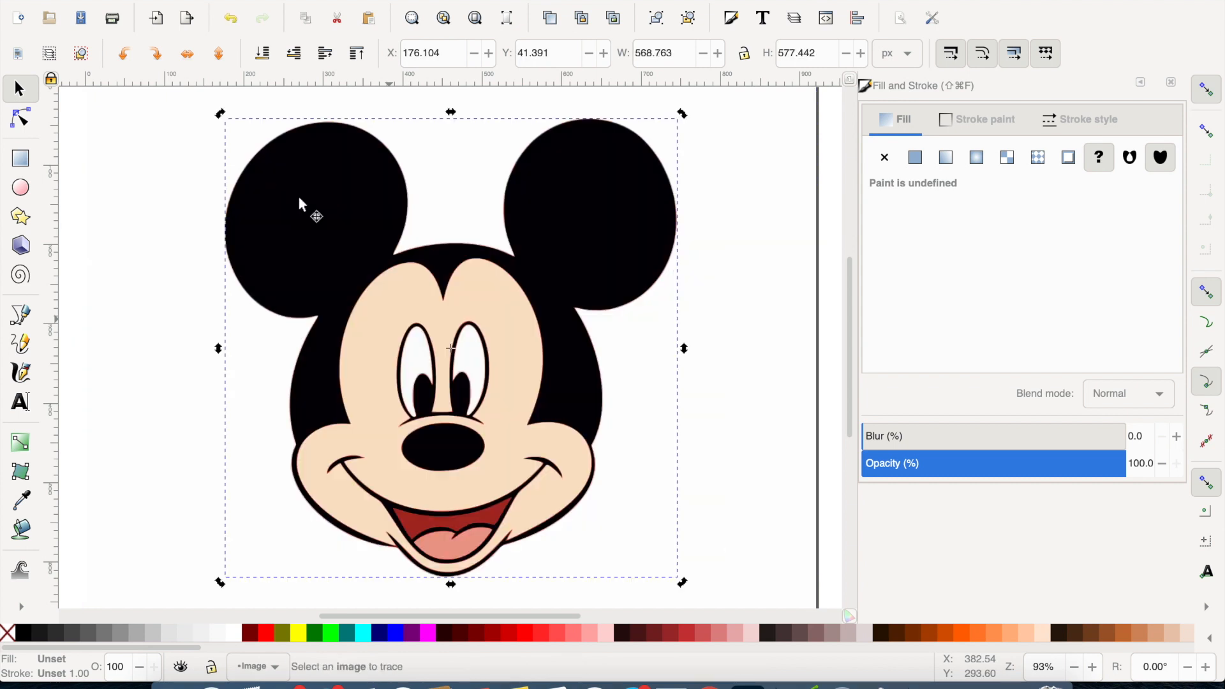
pyautogui.moveTo(299, 200); pyautogui.dragTo(365, 201)
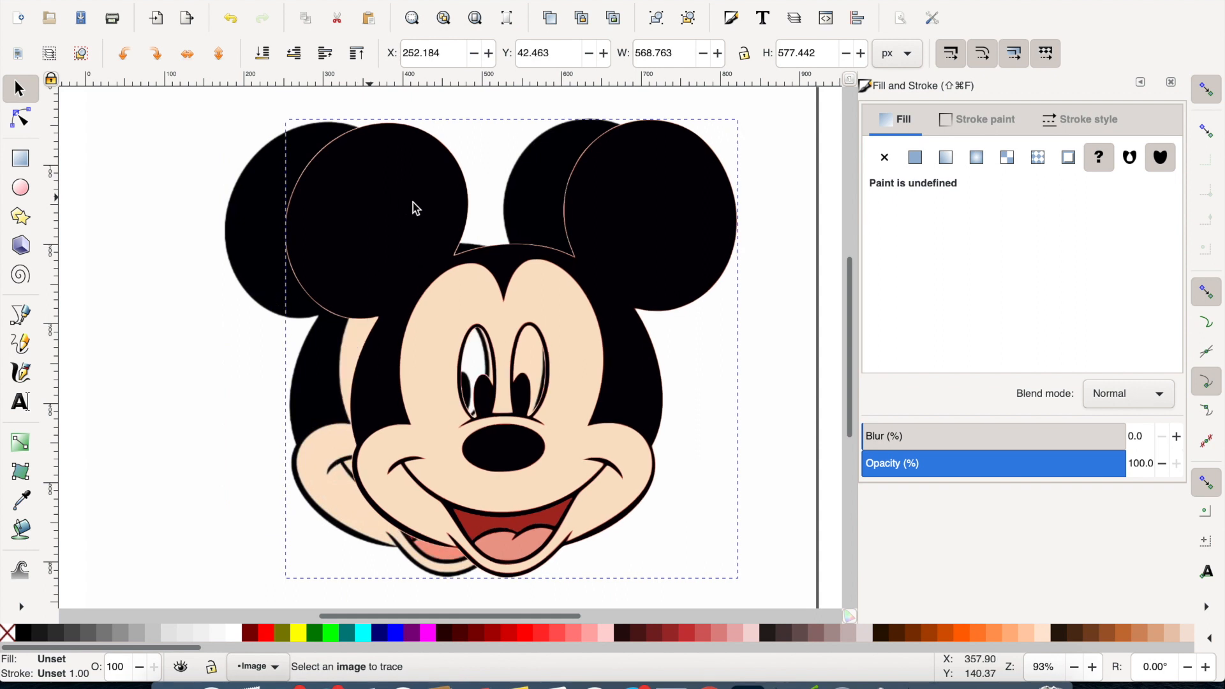
pyautogui.click(257, 204)
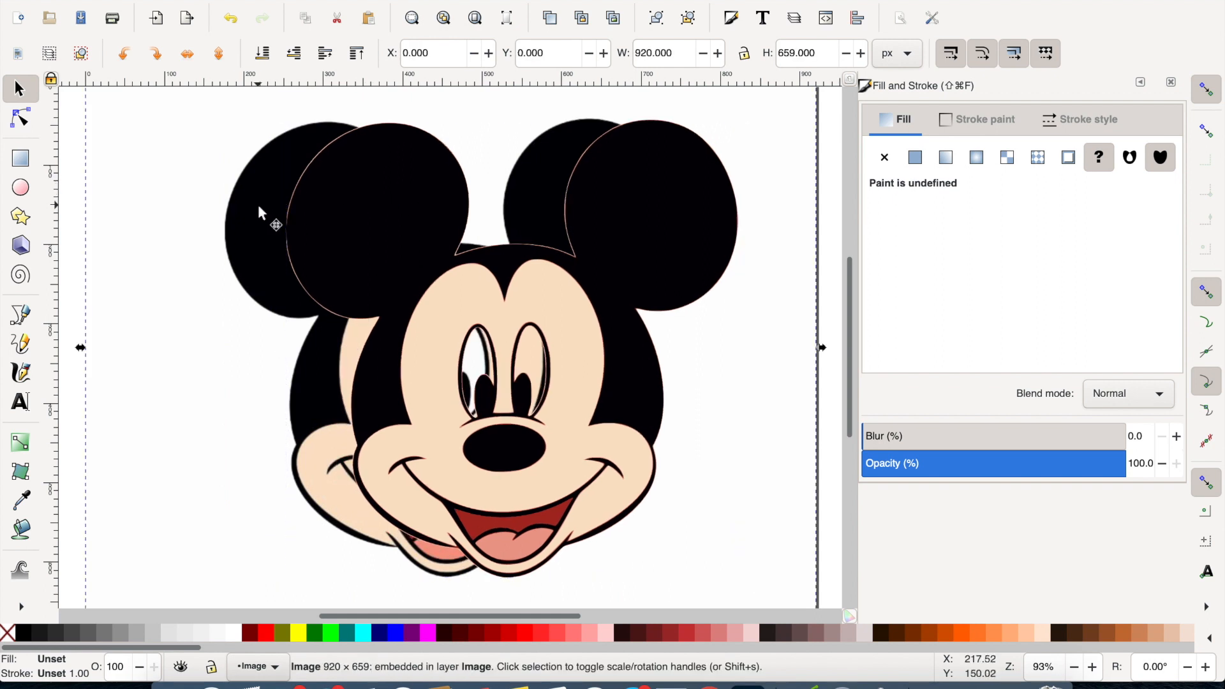
pyautogui.press('Delete')
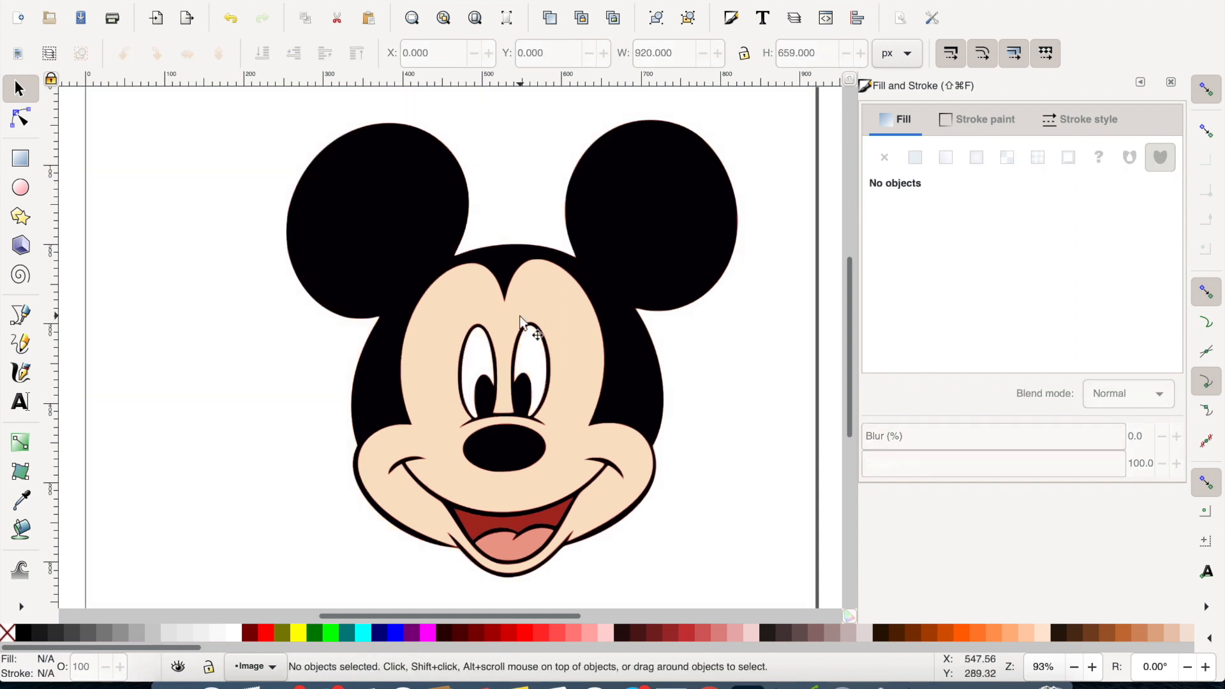
# Step: Ungroup the Mickey Mouse trace and move the dark red layer aside from the other layers
pyautogui.rightClick(629, 276)
pyautogui.click(688, 563)
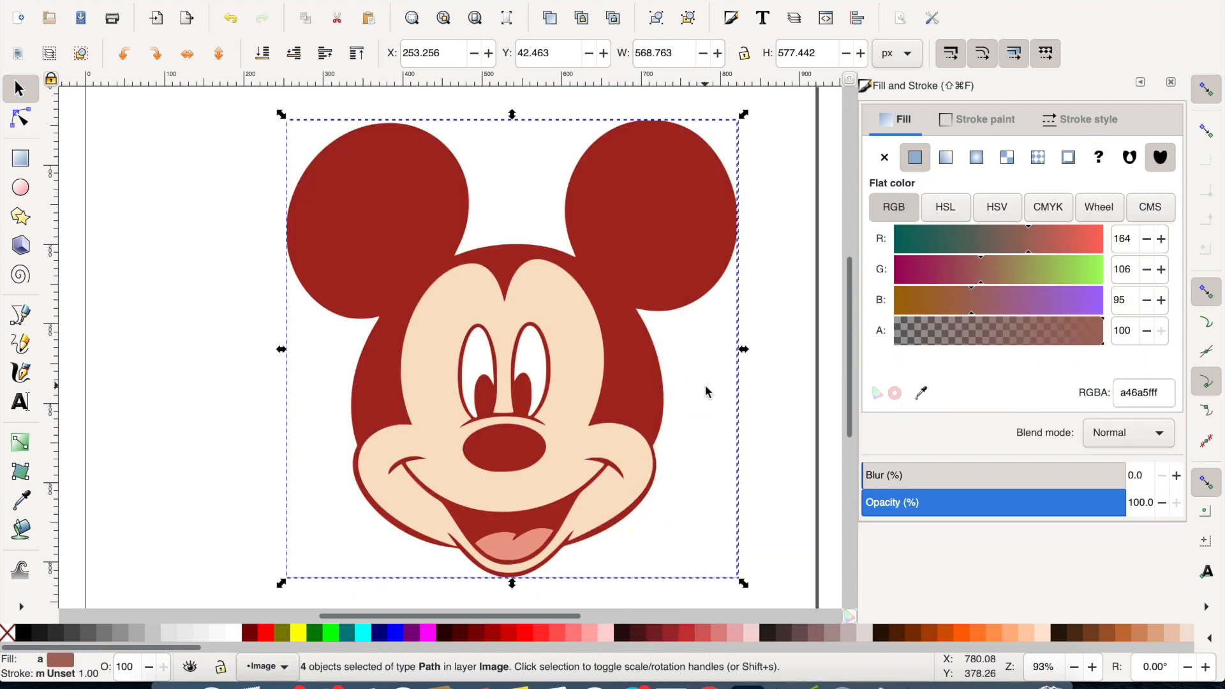
pyautogui.click(707, 391)
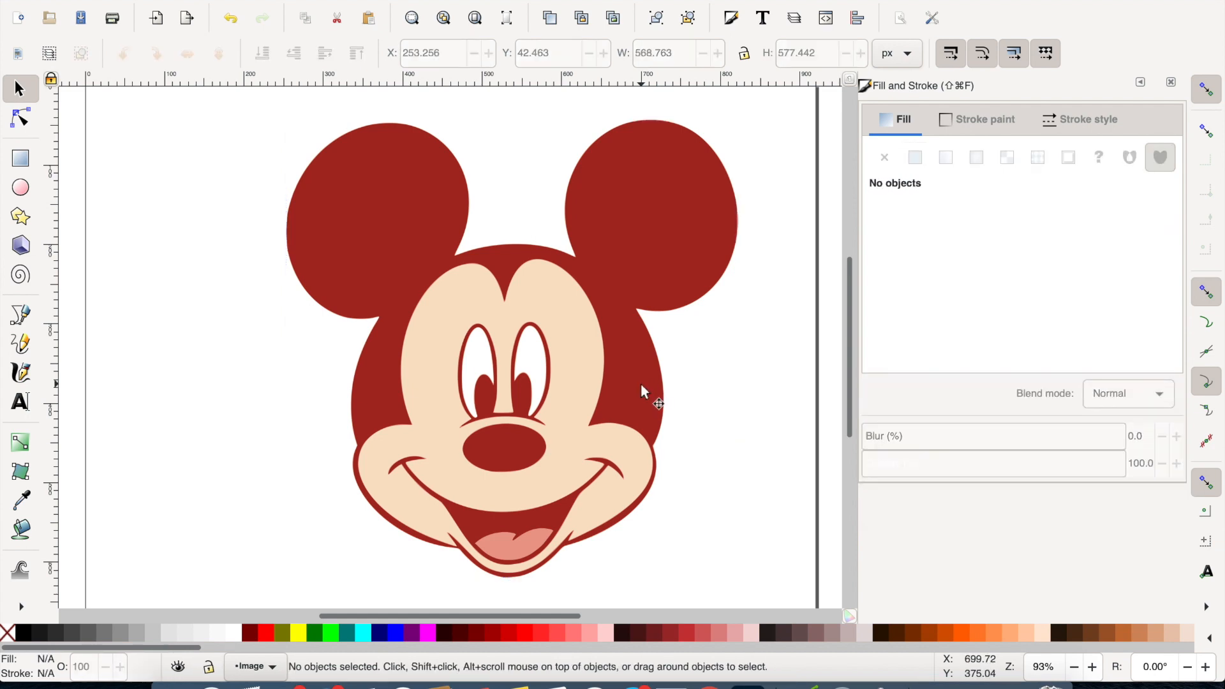
pyautogui.moveTo(641, 383); pyautogui.dragTo(700, 387)
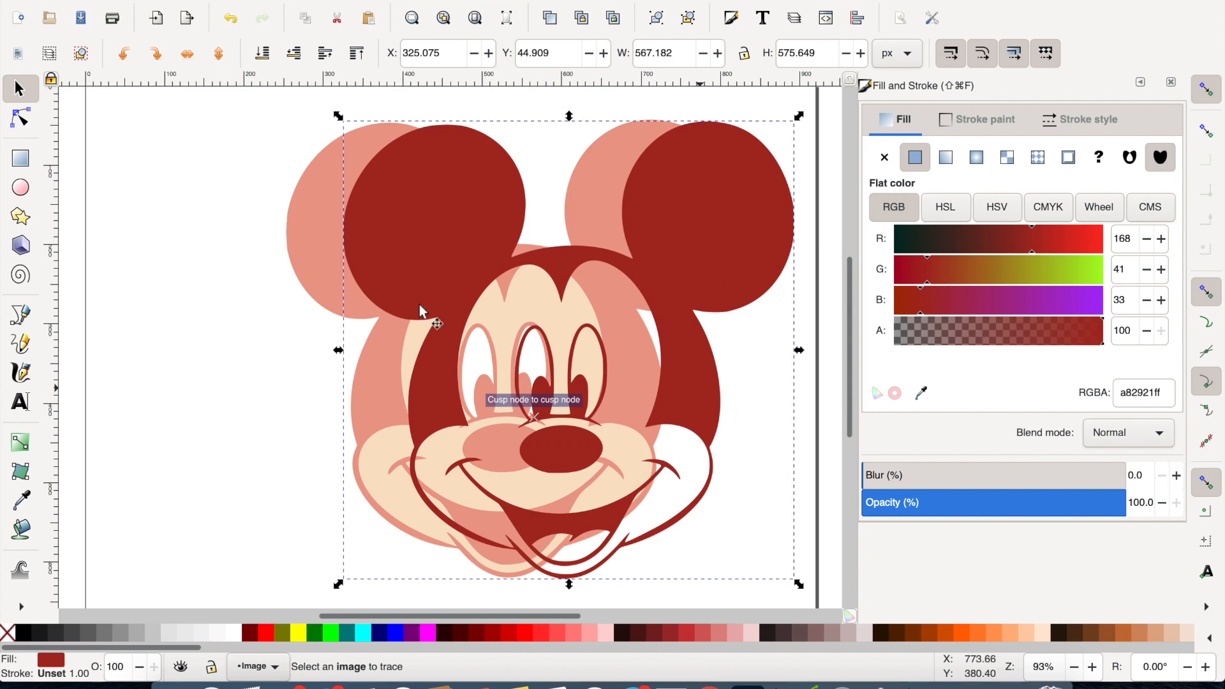
# Step: Delete the pink, beige and dark red layers, keeping only the black outline layer, and shift it slightly on the page
pyautogui.click(304, 236)
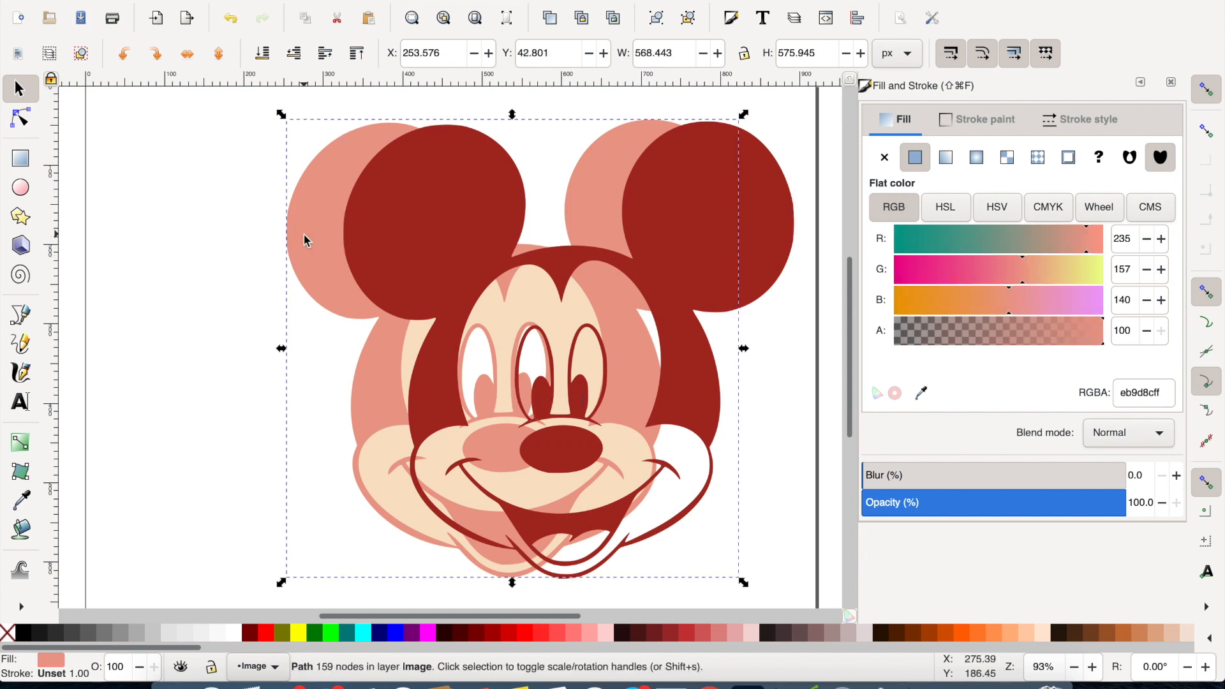
pyautogui.press('Delete')
pyautogui.click(312, 242)
pyautogui.press('Delete')
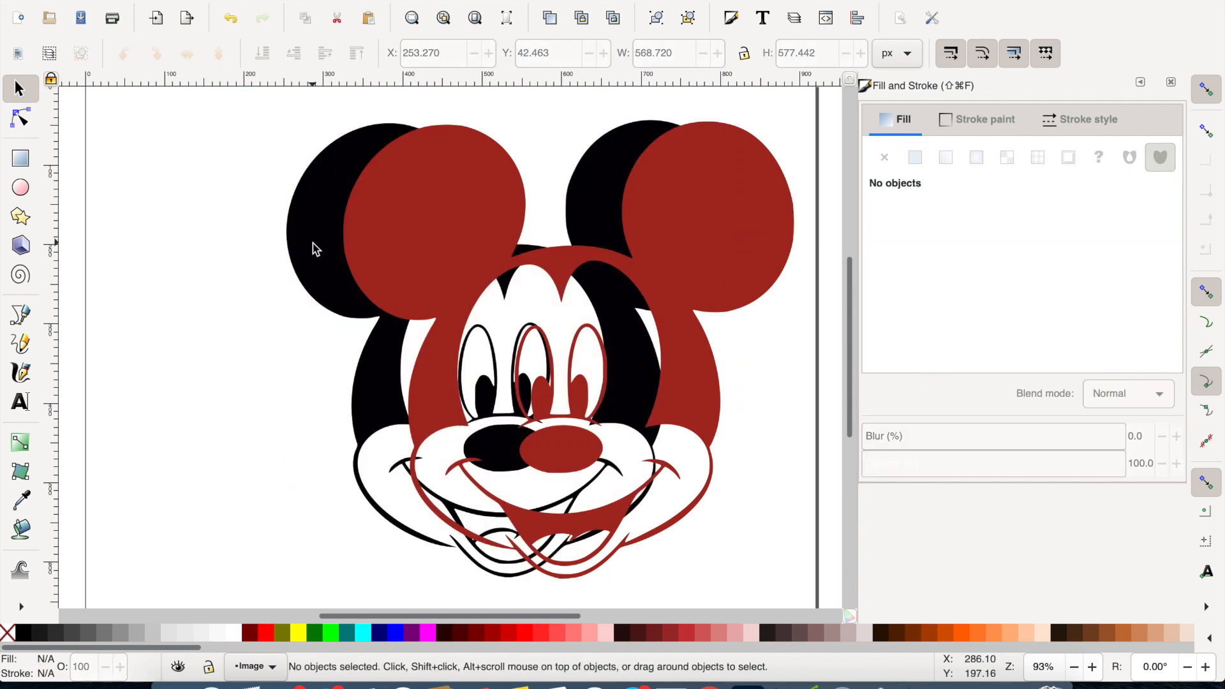
pyautogui.click(355, 238)
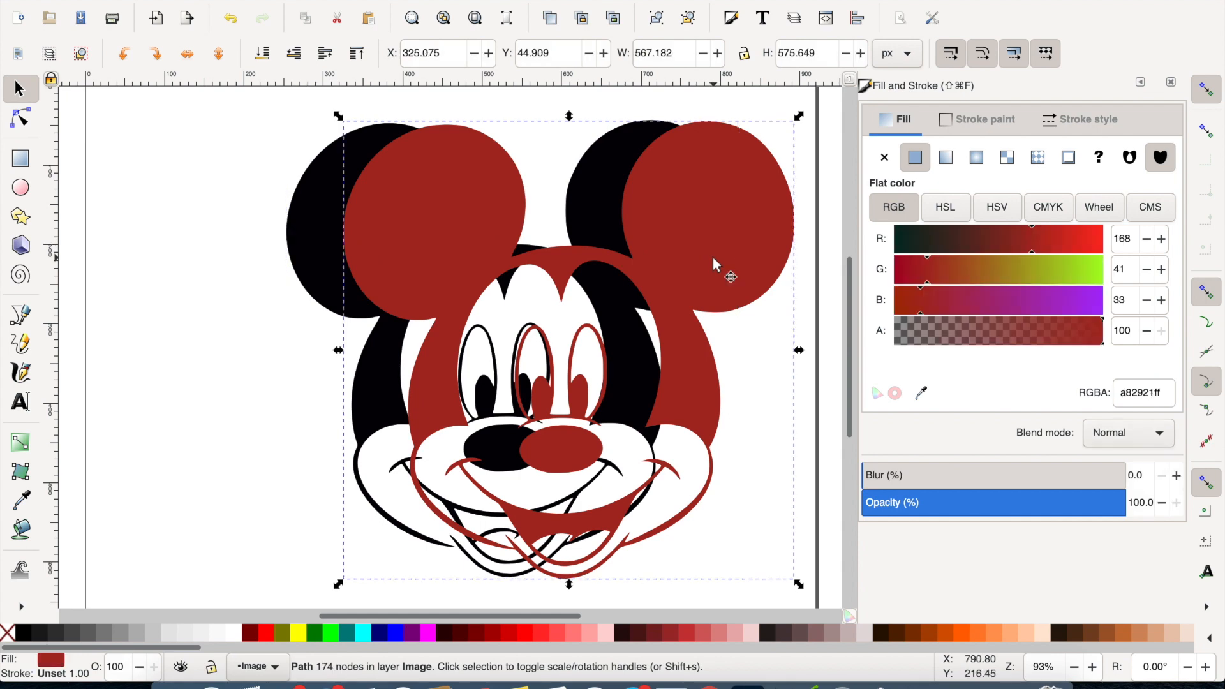
pyautogui.press('Delete')
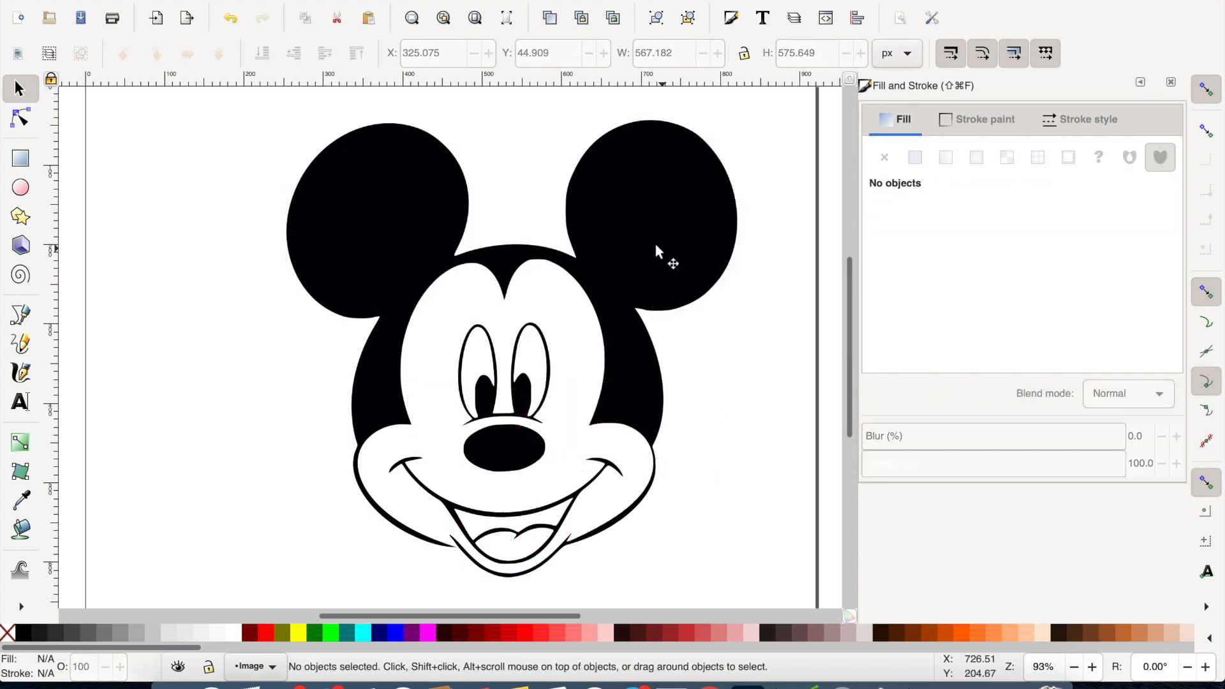
pyautogui.moveTo(637, 239); pyautogui.dragTo(632, 240)
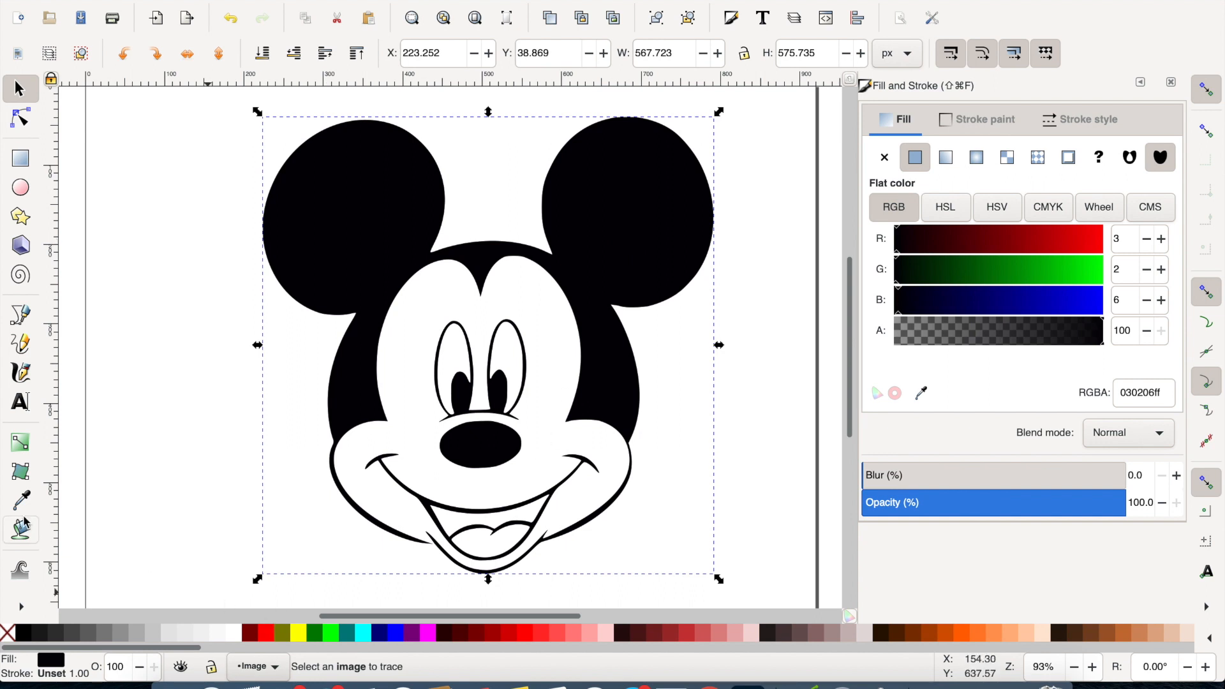
pyautogui.click(156, 349)
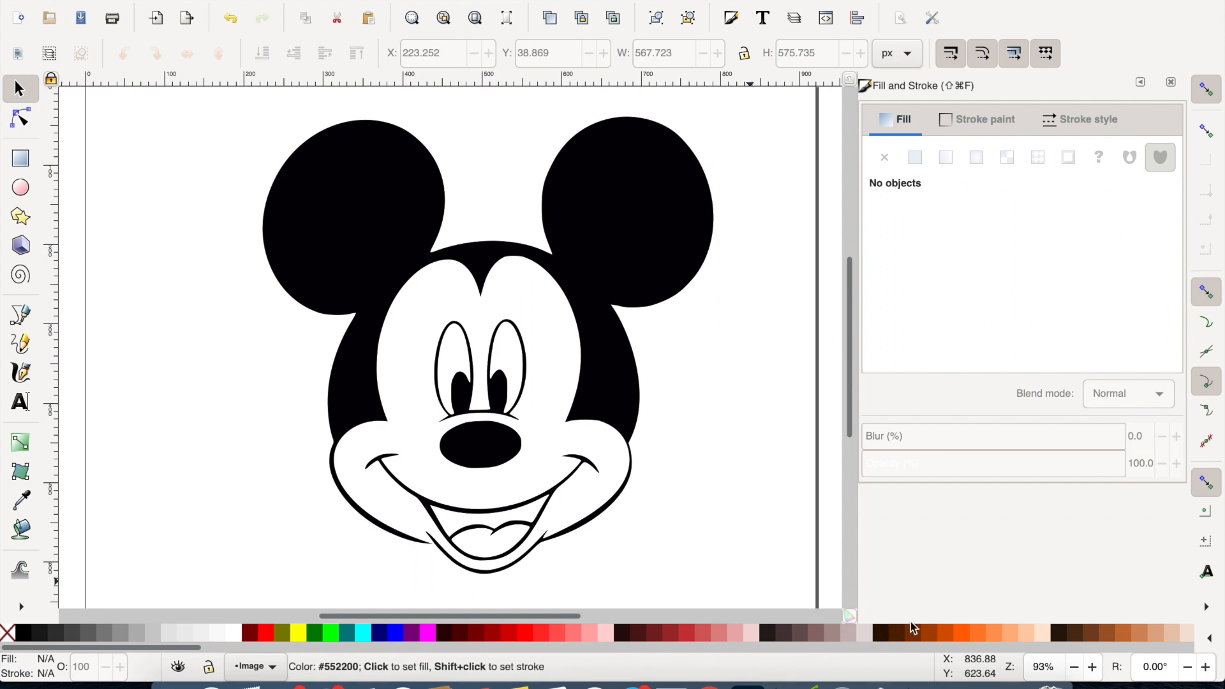
# Step: Fill Mickey's face with the light peach colour ffccaa using the Paint Bucket, and deselect the fill
pyautogui.click(1025, 633)
pyautogui.click(21, 528)
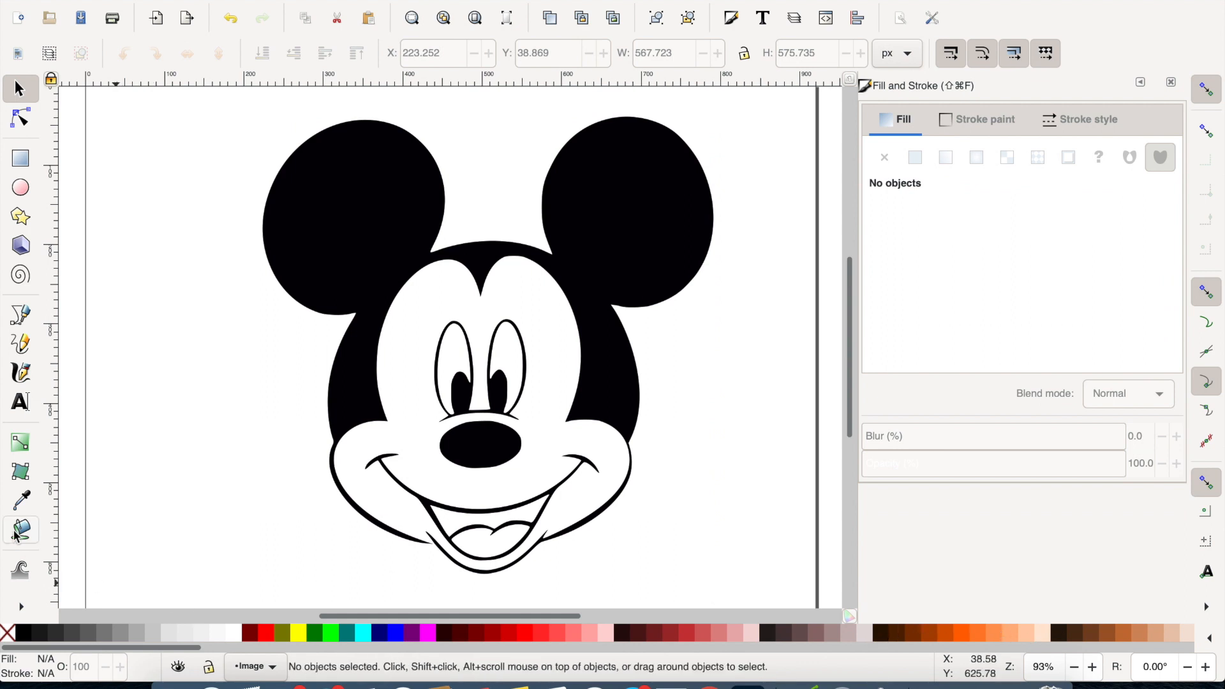
pyautogui.click(414, 337)
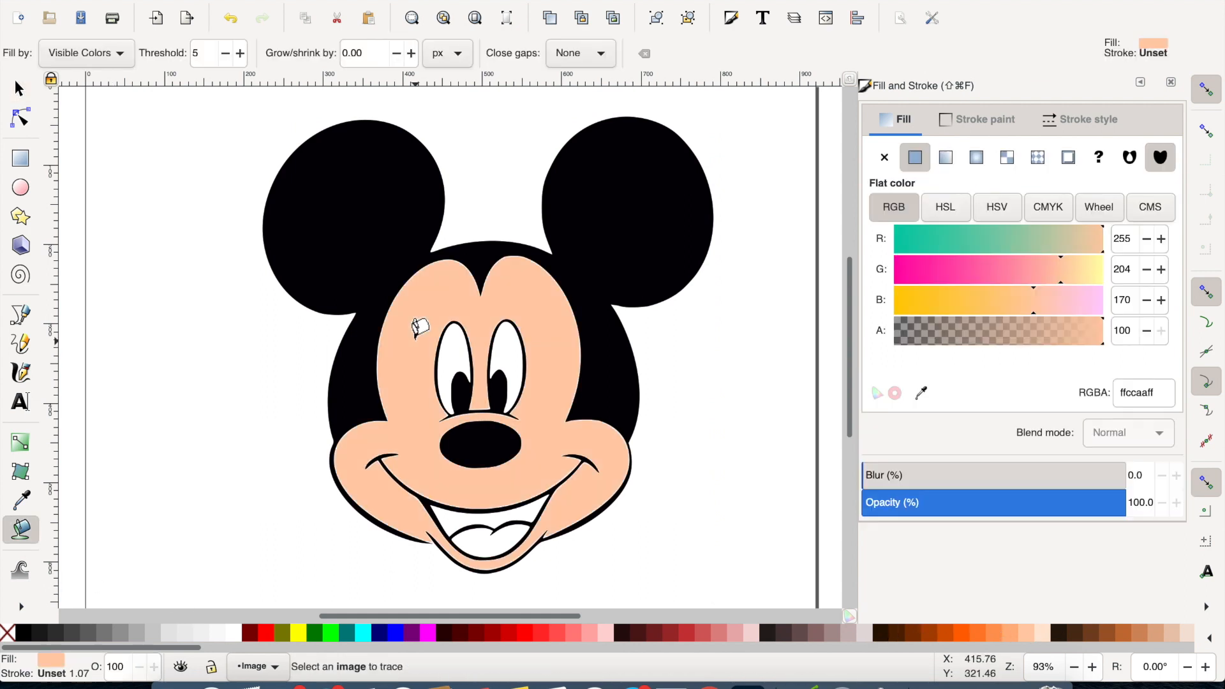
pyautogui.click(19, 88)
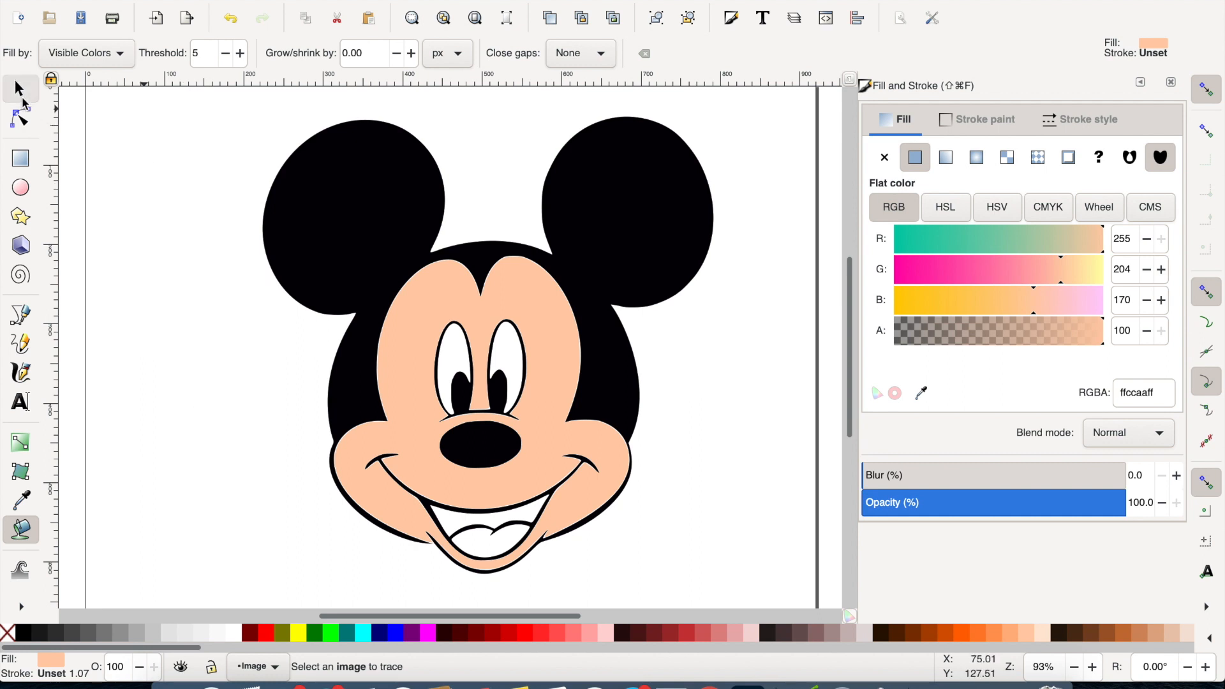
pyautogui.click(135, 259)
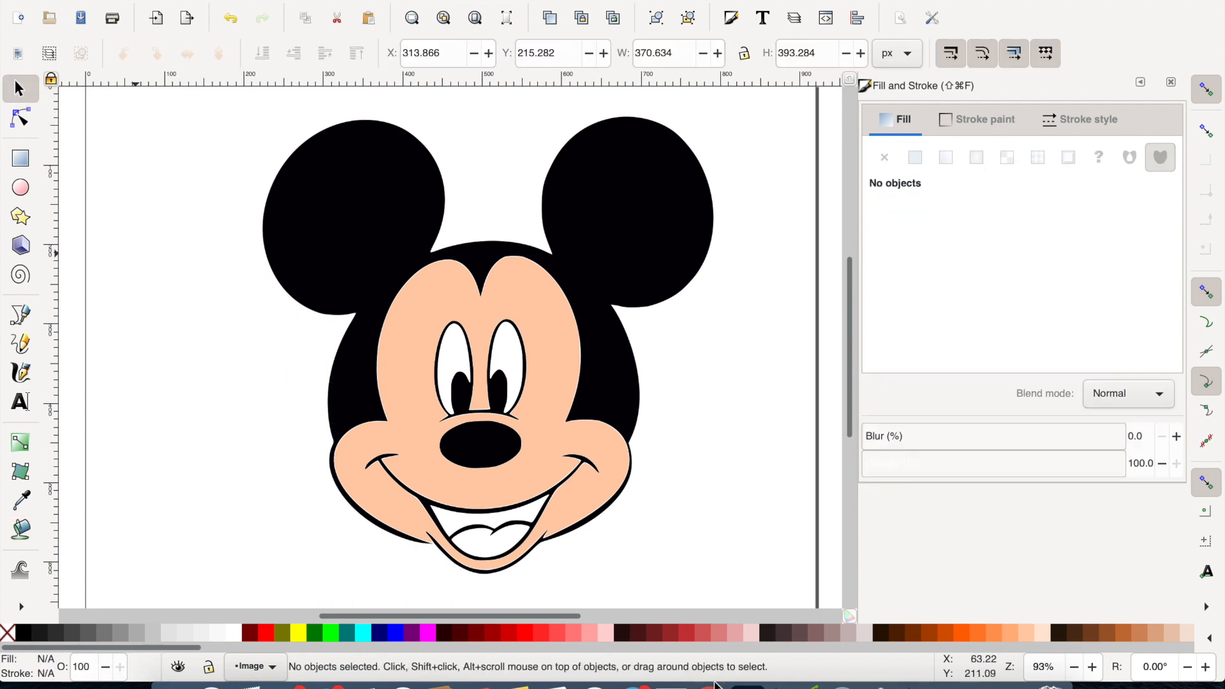
# Step: Fill the open mouth above the tongue with the red colour d35f5f using the Paint Bucket, and deselect it
pyautogui.click(702, 634)
pyautogui.click(20, 529)
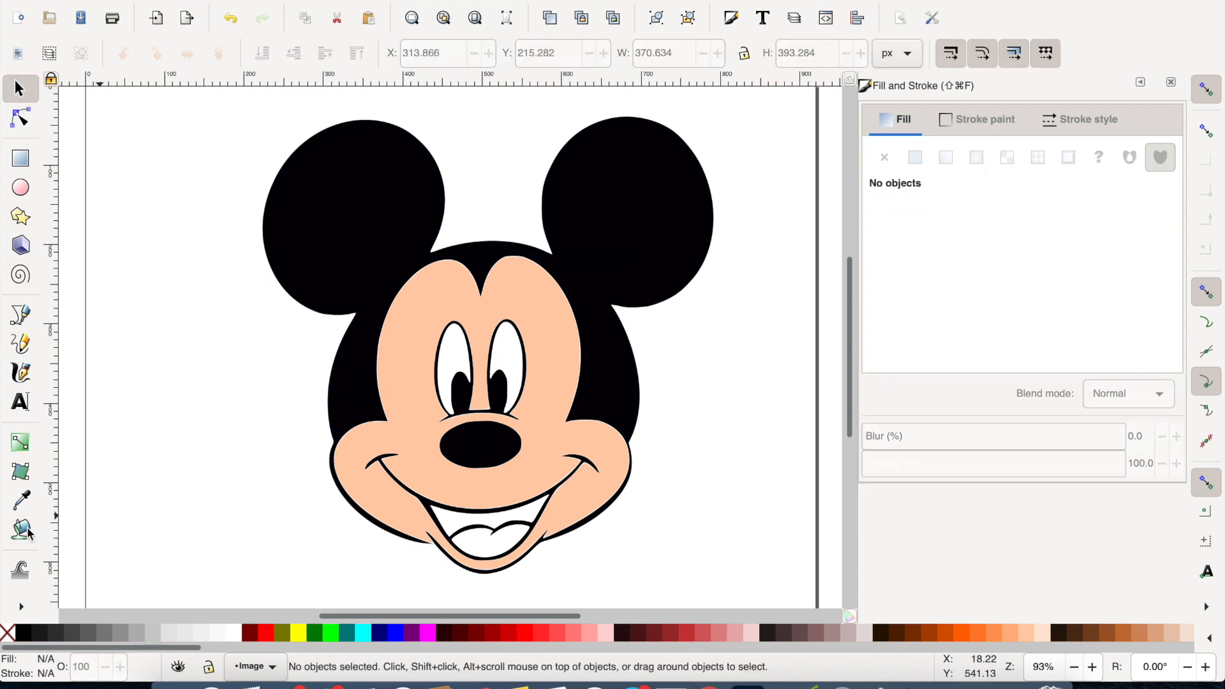
pyautogui.click(451, 513)
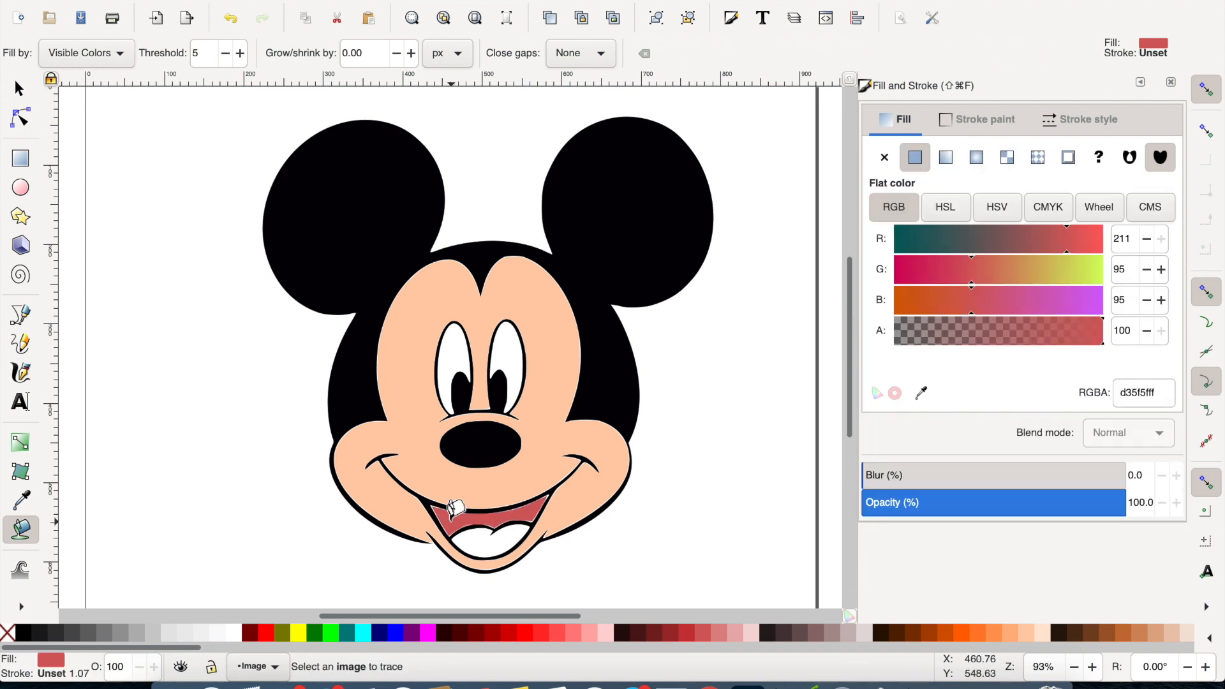
pyautogui.click(19, 89)
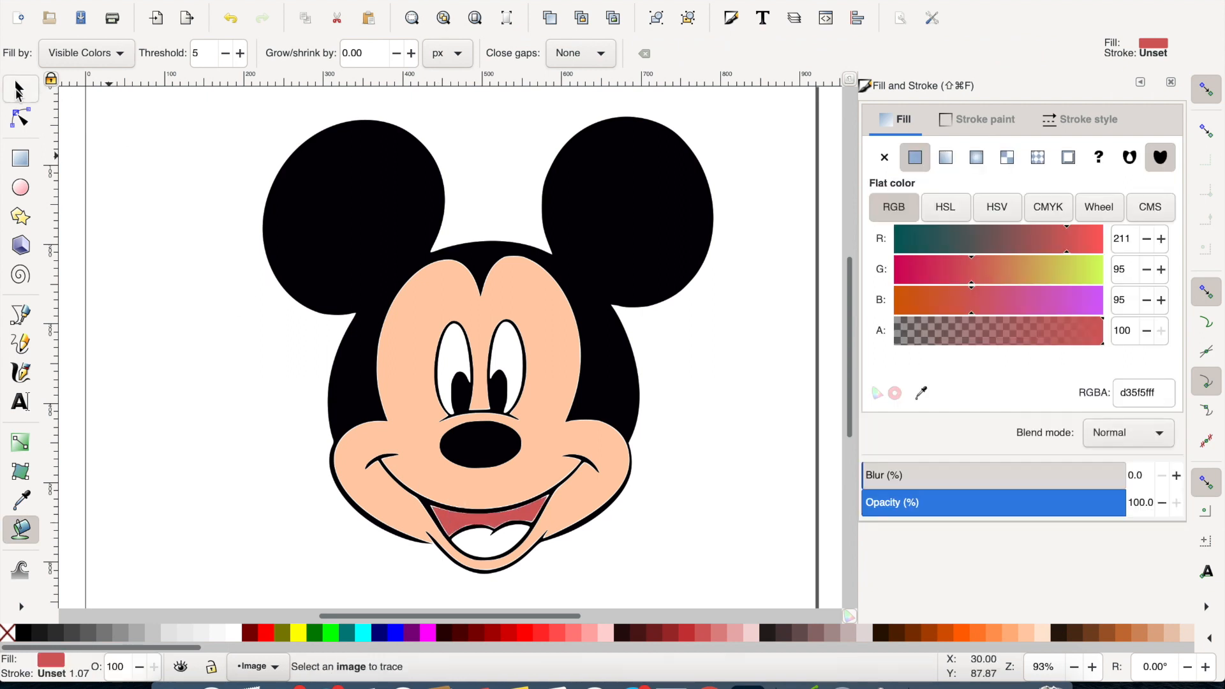
pyautogui.click(197, 327)
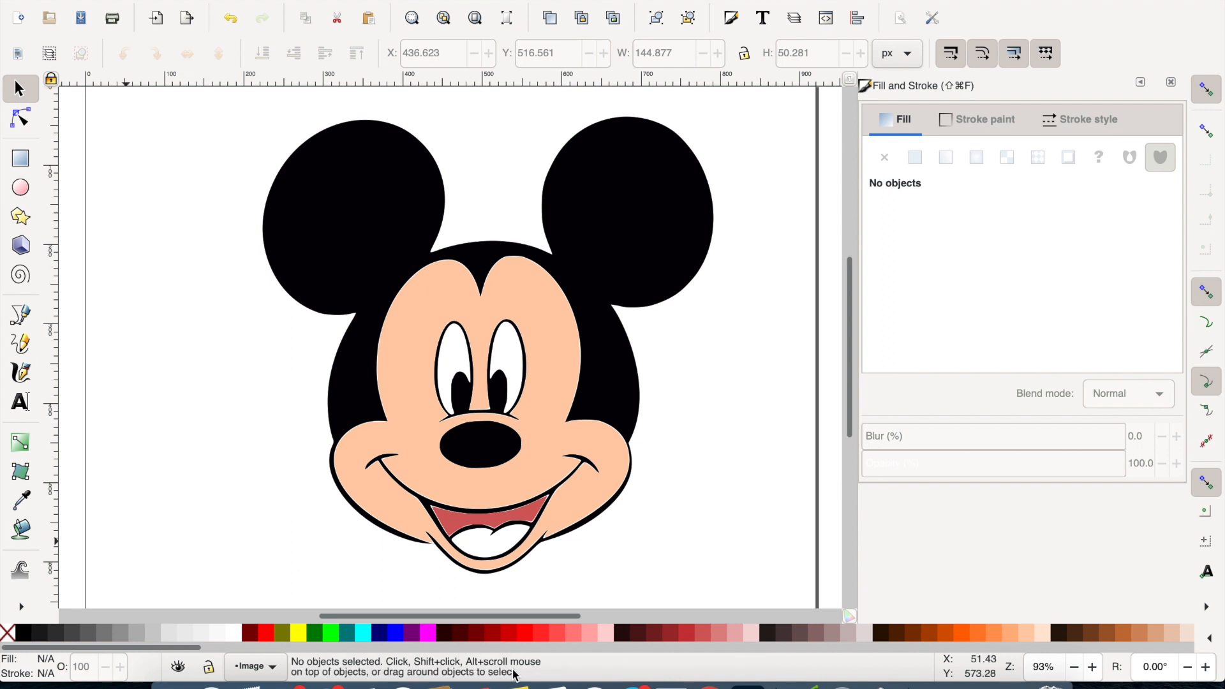
# Step: Fill the tongue with the pale pink colour ffd5d5 using the Paint Bucket, and deselect it
pyautogui.click(604, 636)
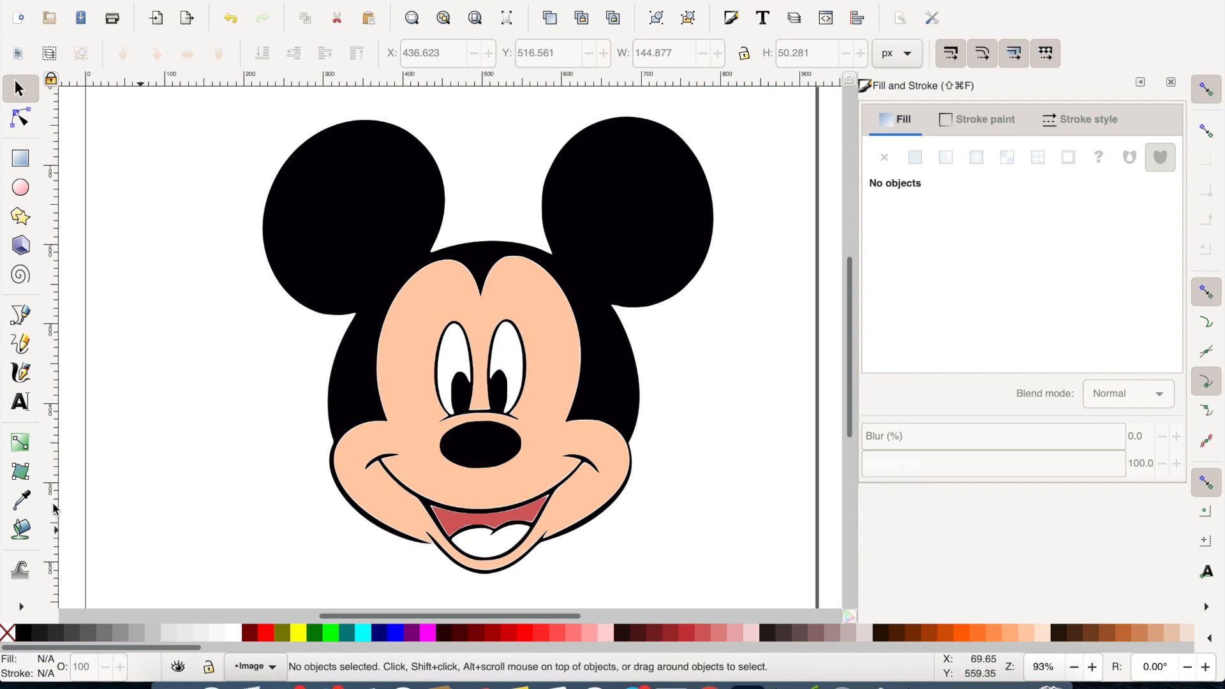
pyautogui.click(21, 529)
pyautogui.click(489, 533)
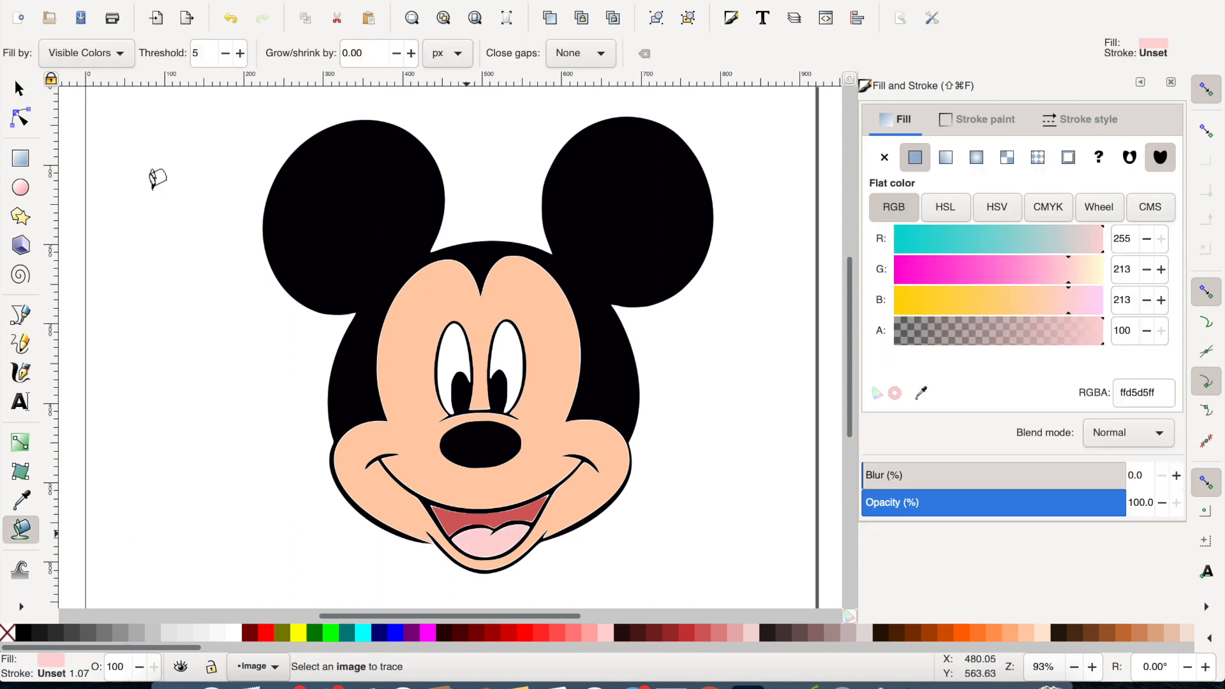
pyautogui.click(18, 90)
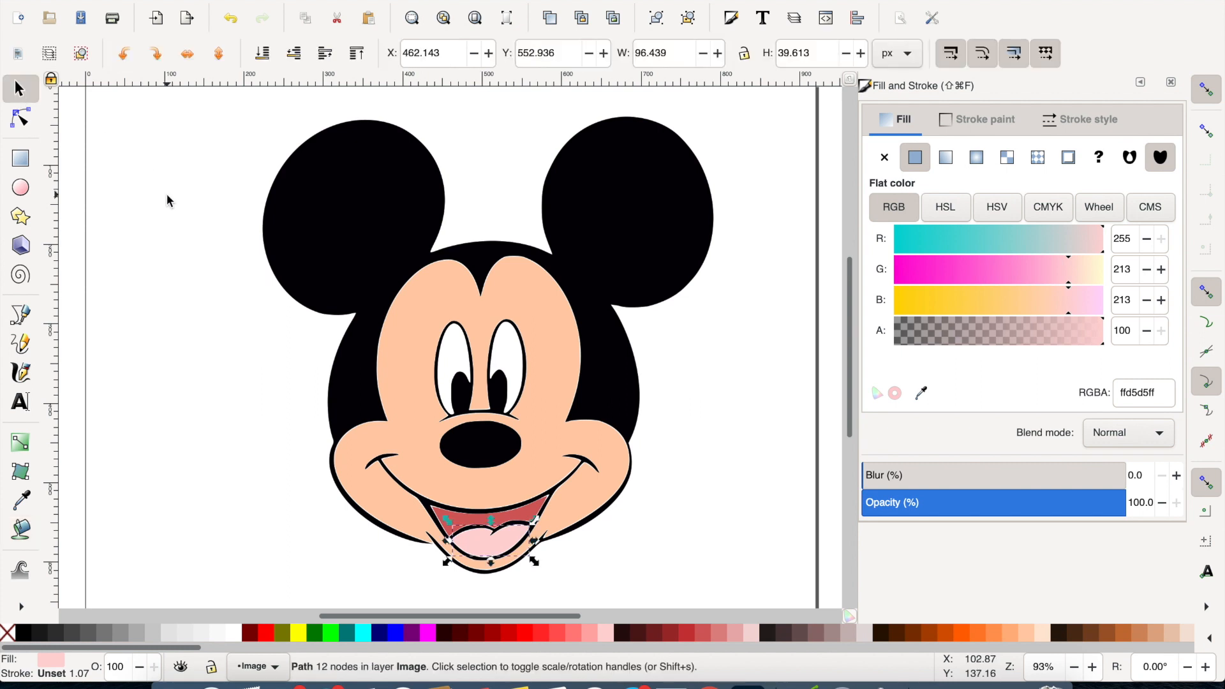
pyautogui.click(220, 512)
# Step: Fill both eyes with white (ffffff) using the Paint Bucket, and select the two white eye shapes together
pyautogui.click(236, 630)
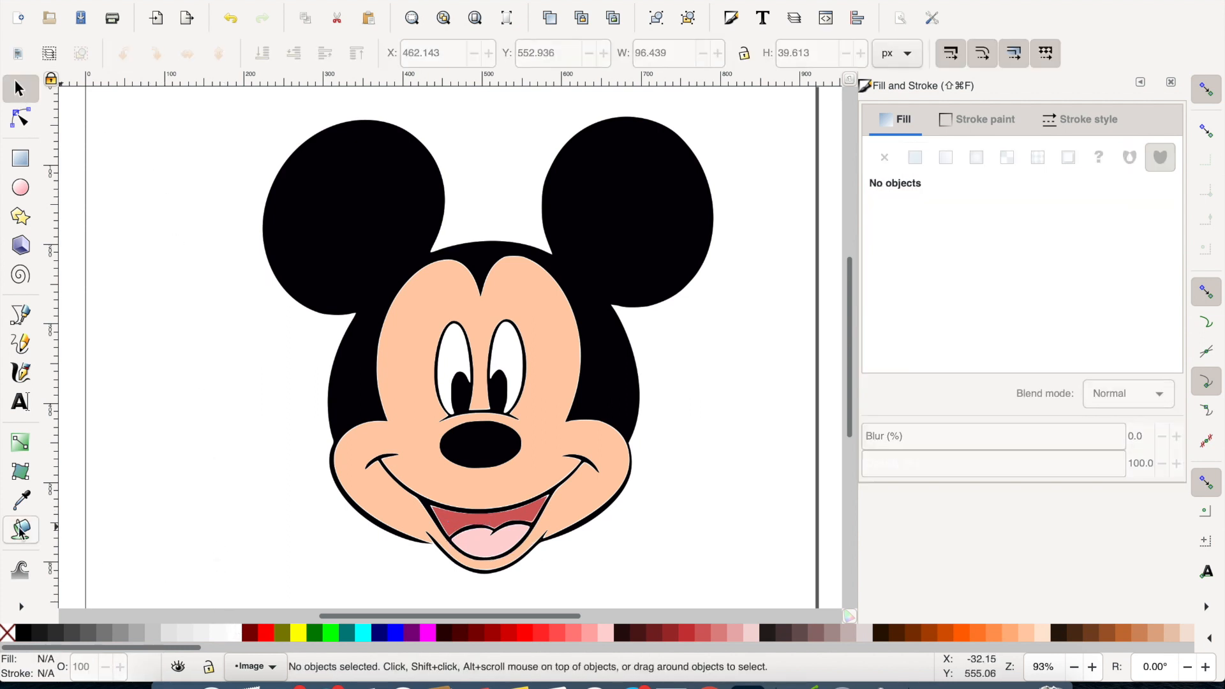
pyautogui.click(21, 529)
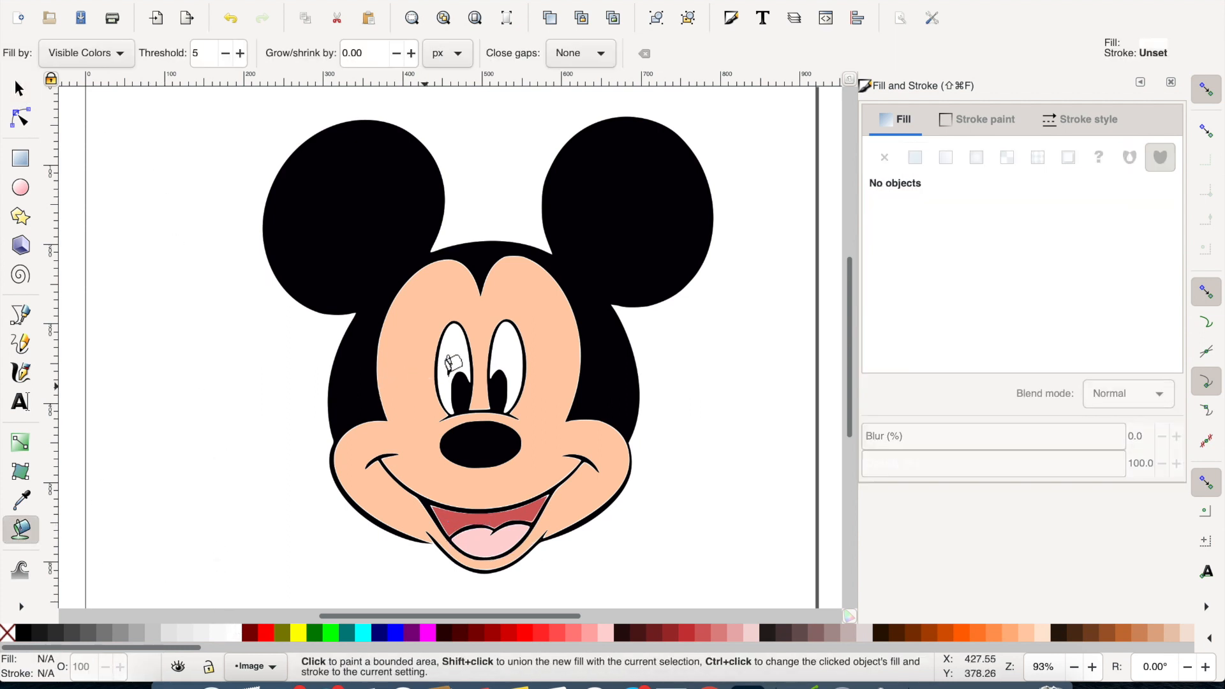
pyautogui.click(512, 327)
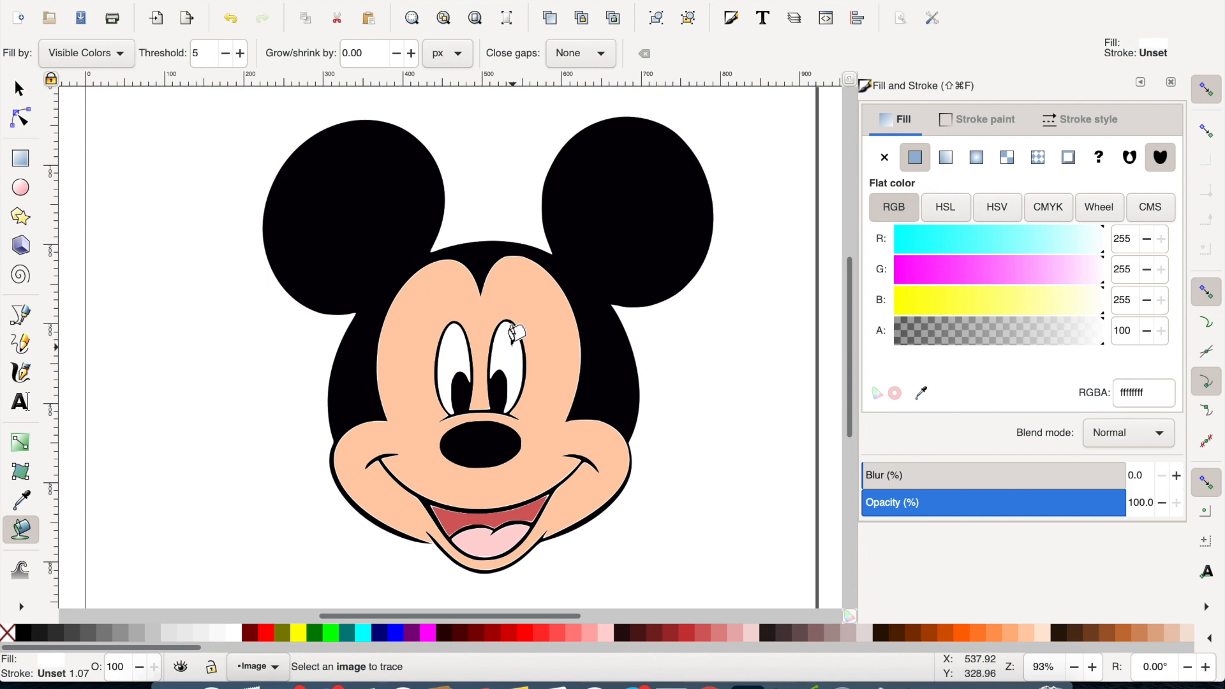
pyautogui.click(18, 90)
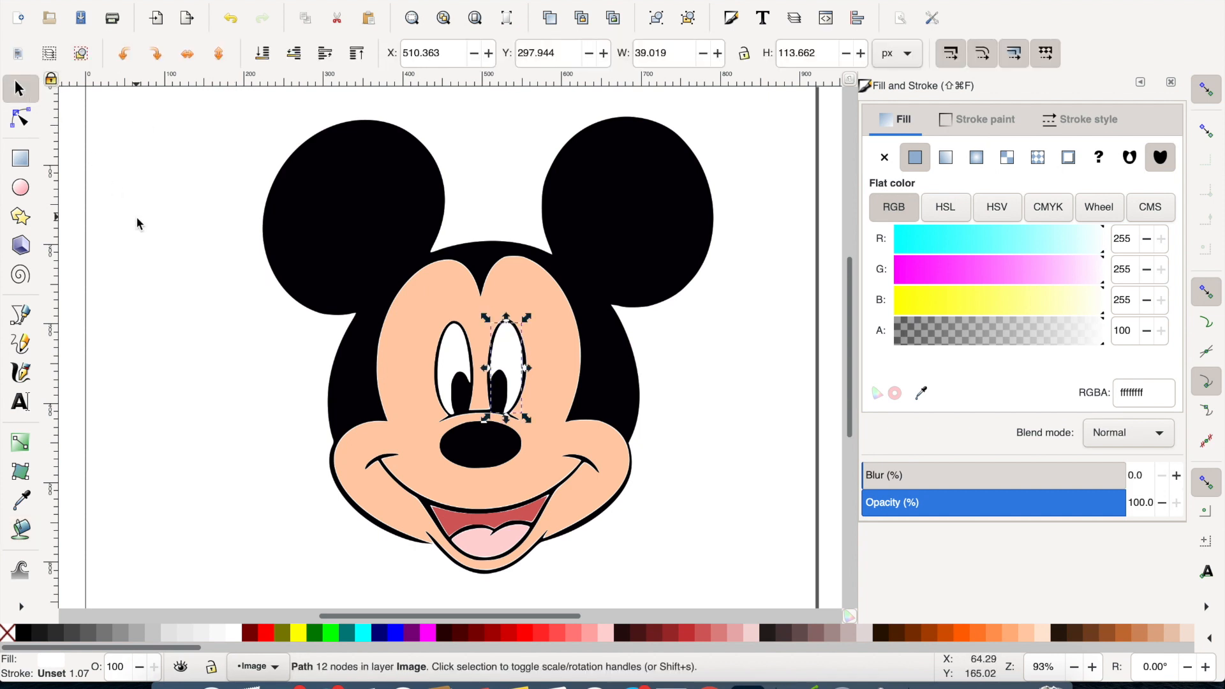
pyautogui.click(137, 223)
pyautogui.click(497, 353)
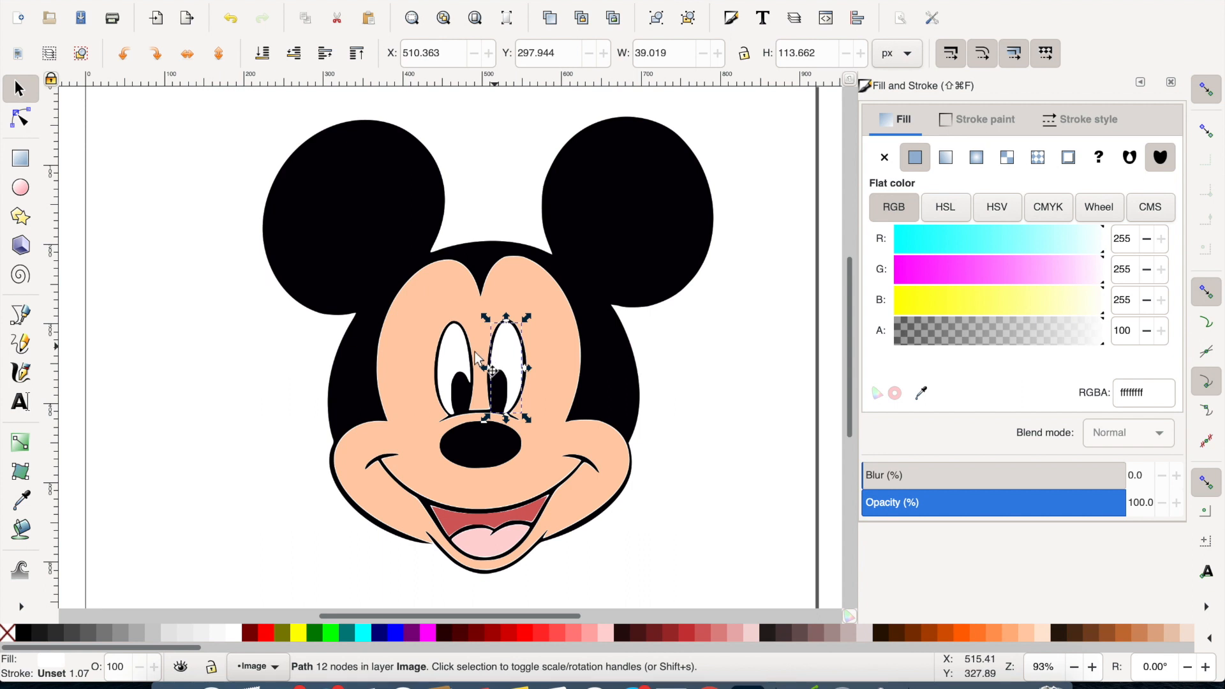
pyautogui.keyDown('shift'); pyautogui.click(448, 359); pyautogui.keyUp('shift')
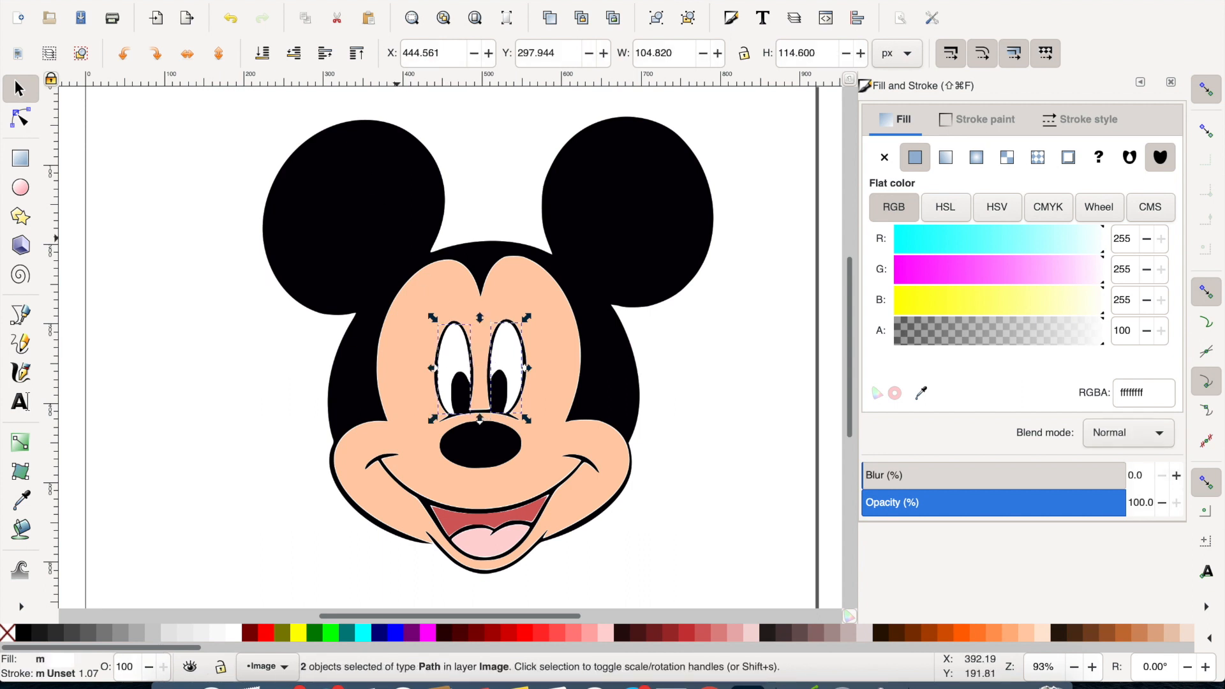
pyautogui.click(338, 2)
pyautogui.click(352, 51)
pyautogui.click(681, 425)
# Step: Move the black outline layer to the left of the coloured fills so that the layers are separated
pyautogui.click(607, 250)
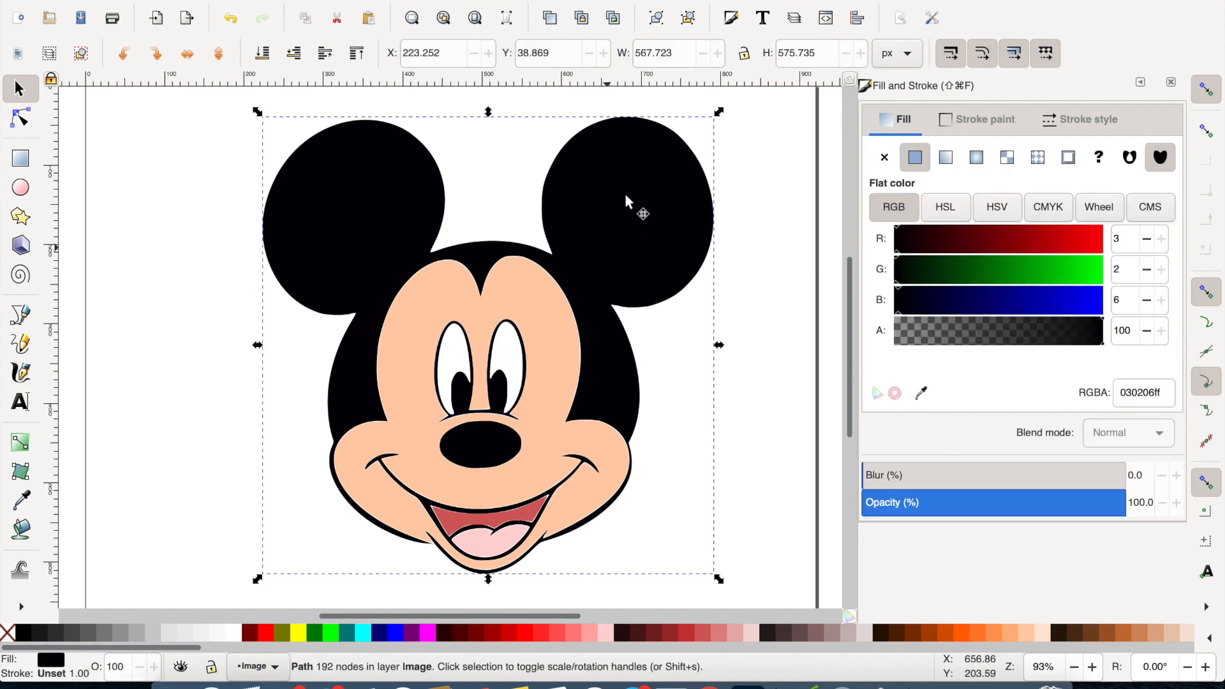
pyautogui.moveTo(493, 158); pyautogui.dragTo(286, 146)
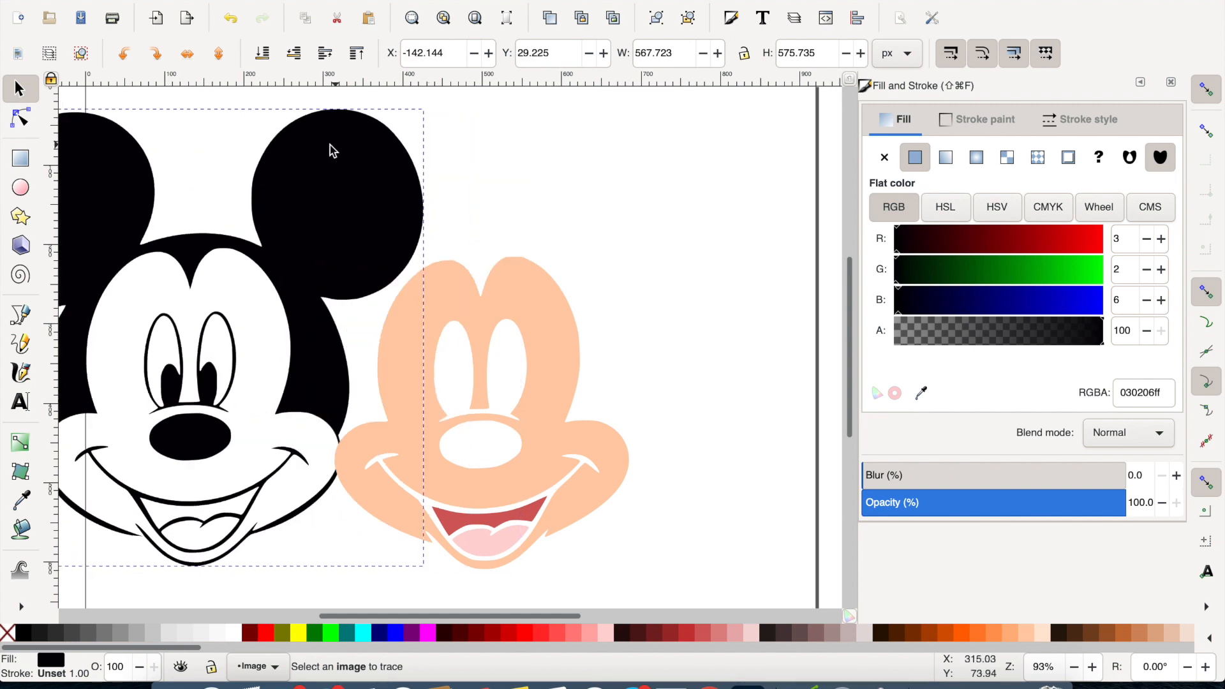
pyautogui.hscroll(-10, 317, 243)
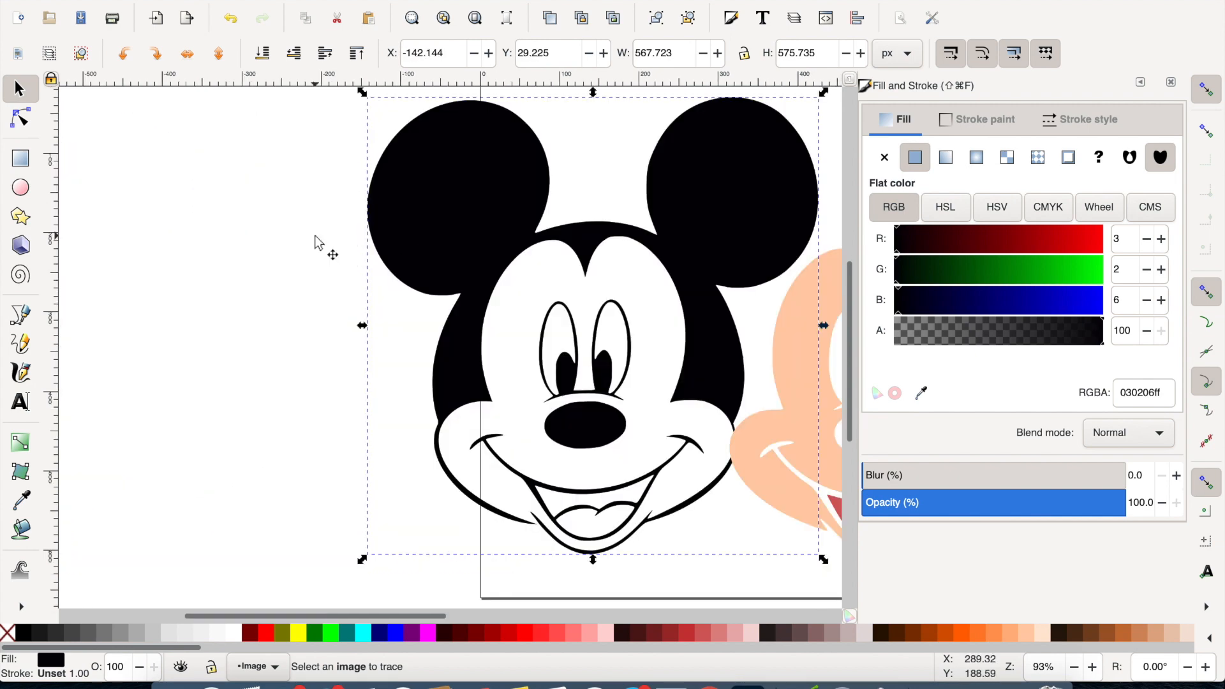
pyautogui.moveTo(423, 212); pyautogui.dragTo(420, 217)
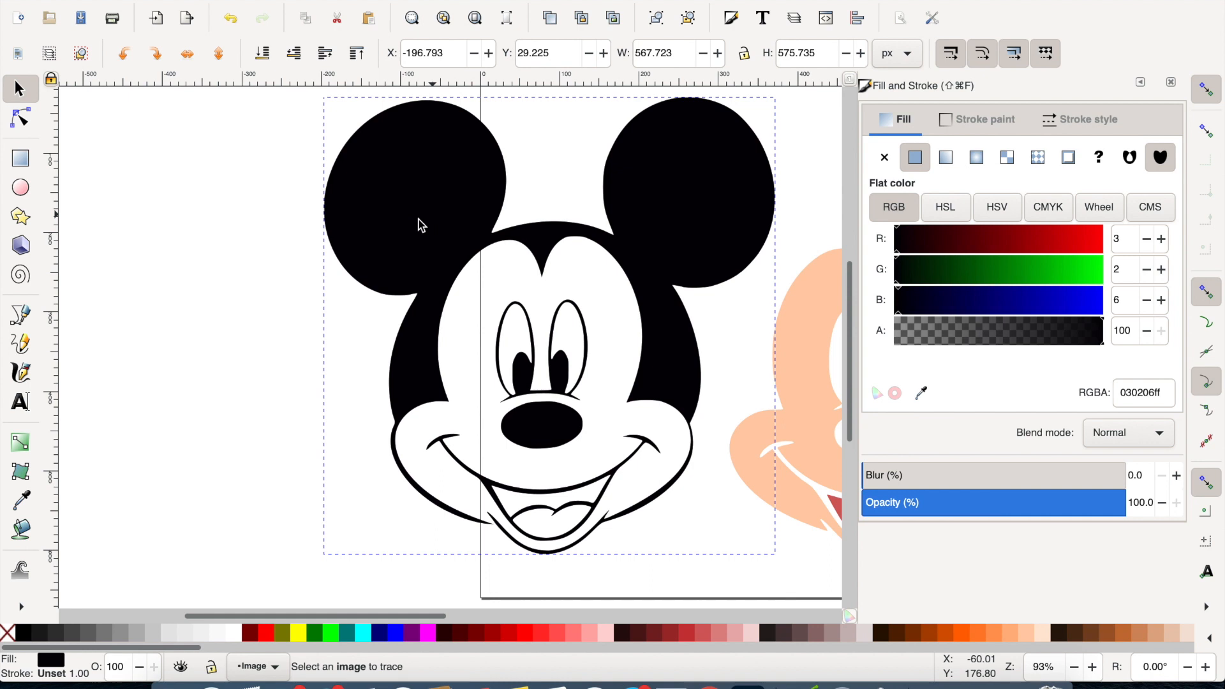
pyautogui.scroll(-1, 419, 217)
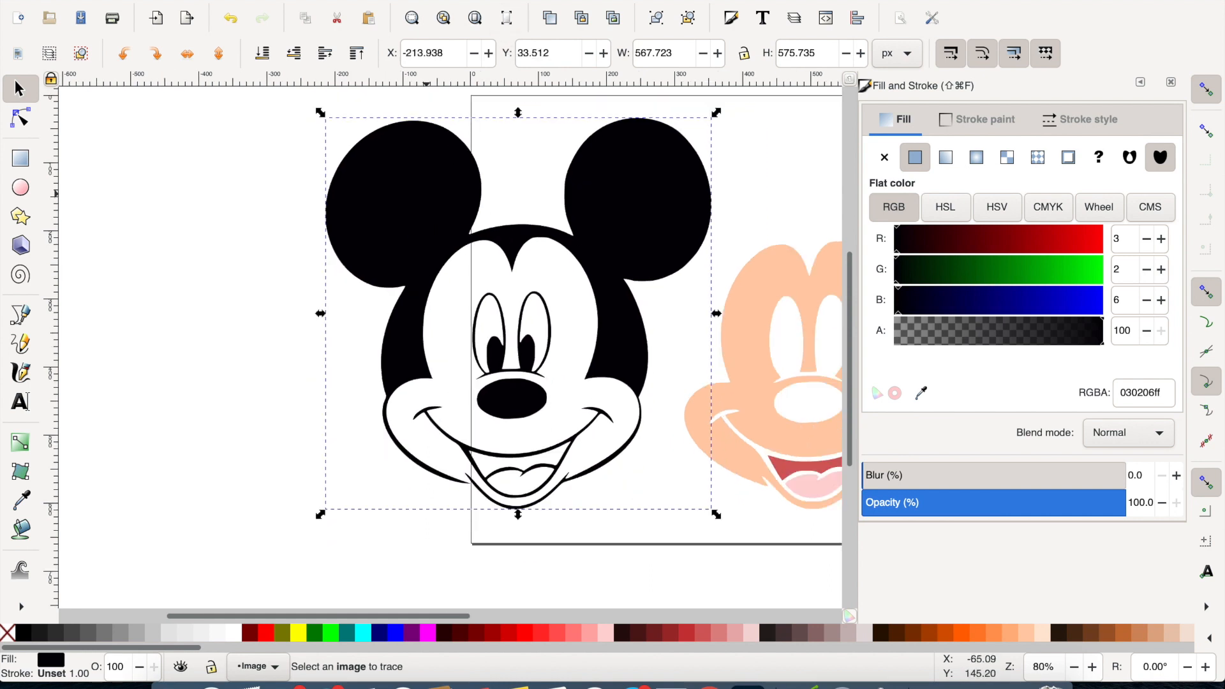
# Step: Break the black outline apart into separate paths and deselect them
pyautogui.click(283, 1)
pyautogui.moveTo(335, 1)
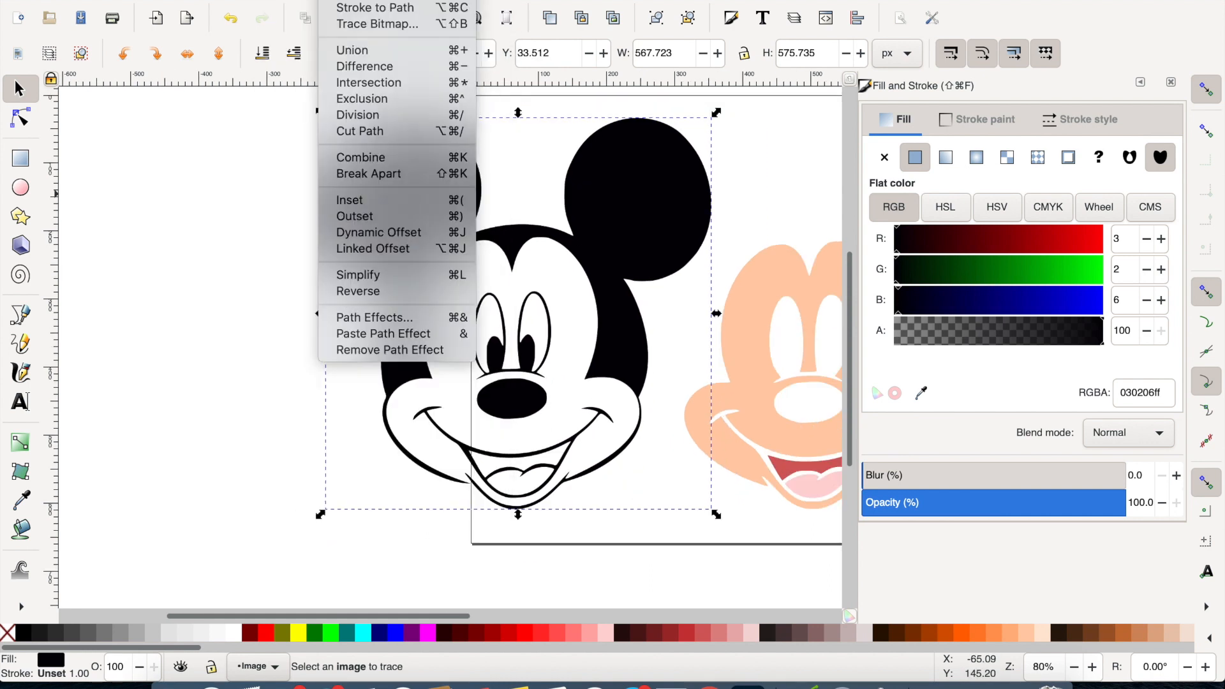
pyautogui.click(383, 176)
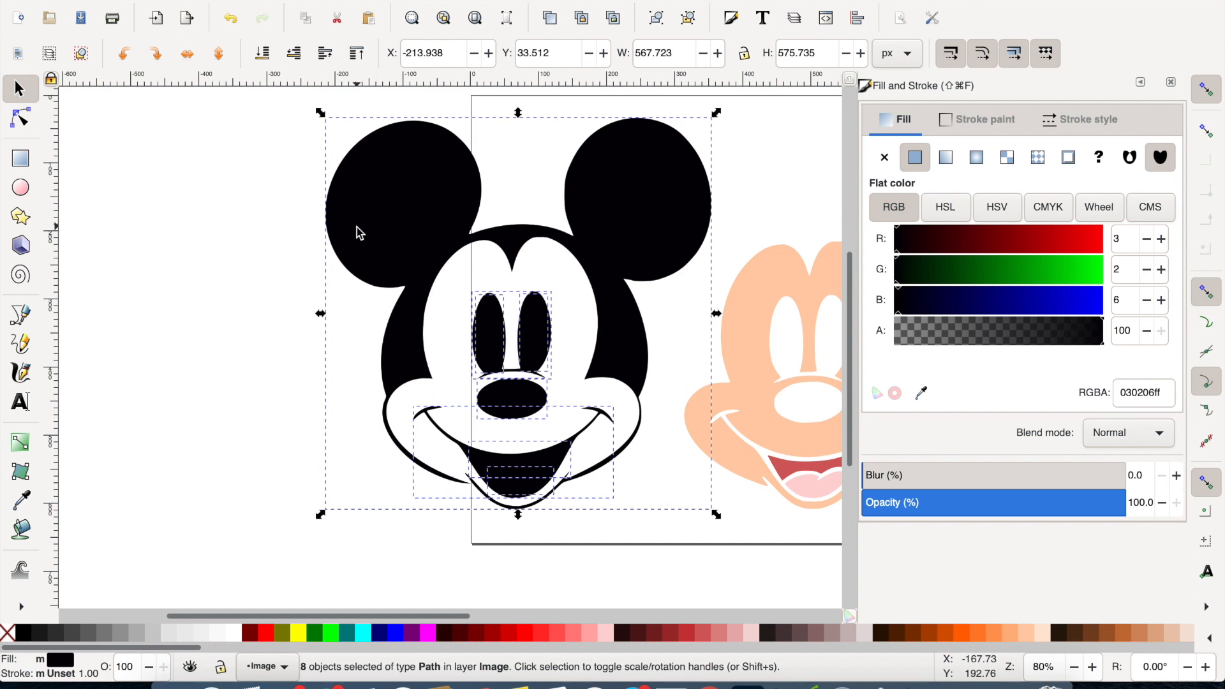
pyautogui.click(177, 252)
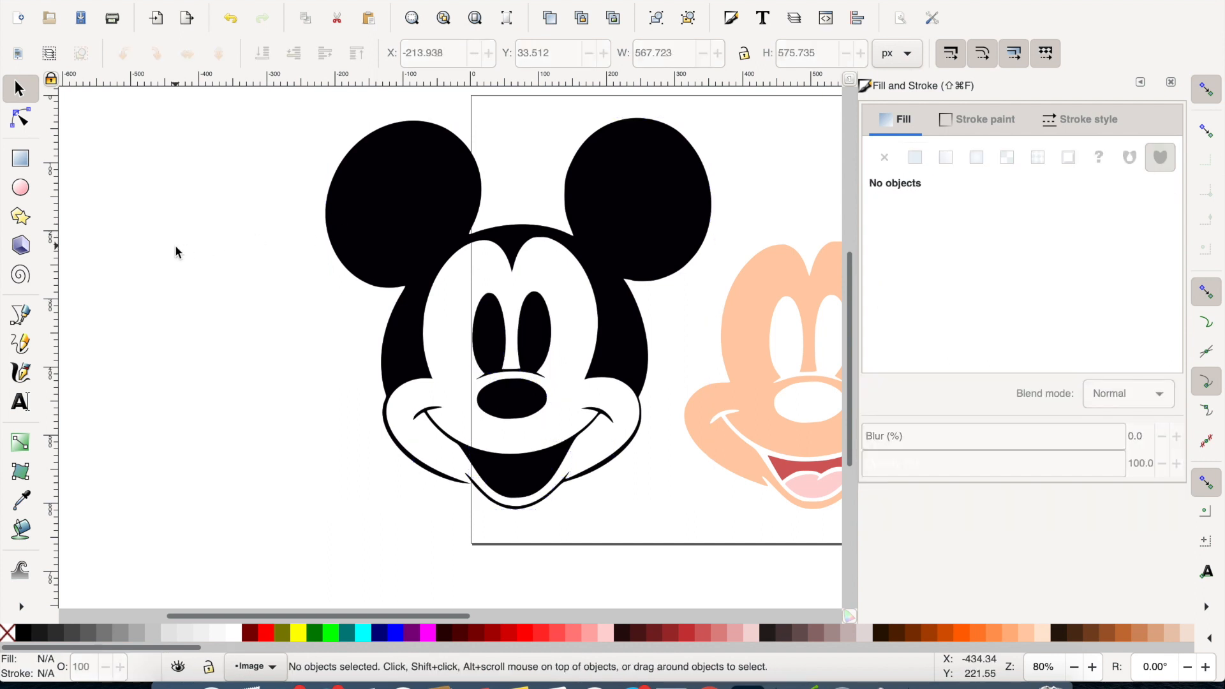
pyautogui.scroll(-4, 475, 239)
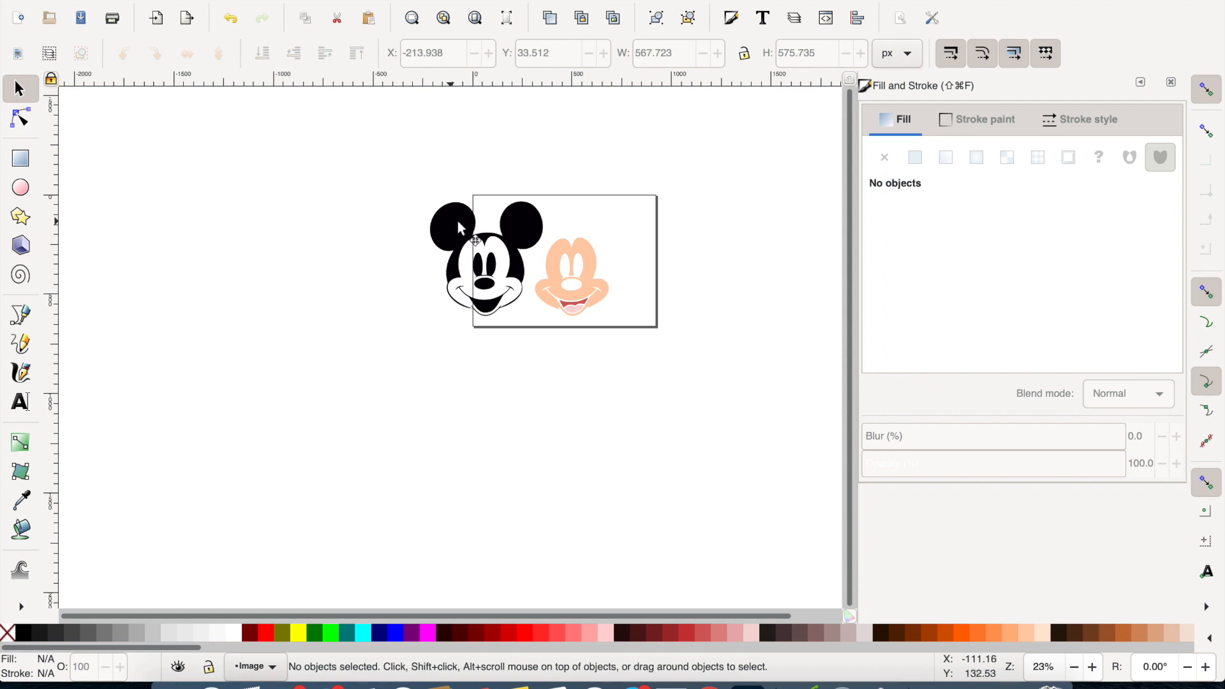
pyautogui.moveTo(510, 233); pyautogui.dragTo(522, 235)
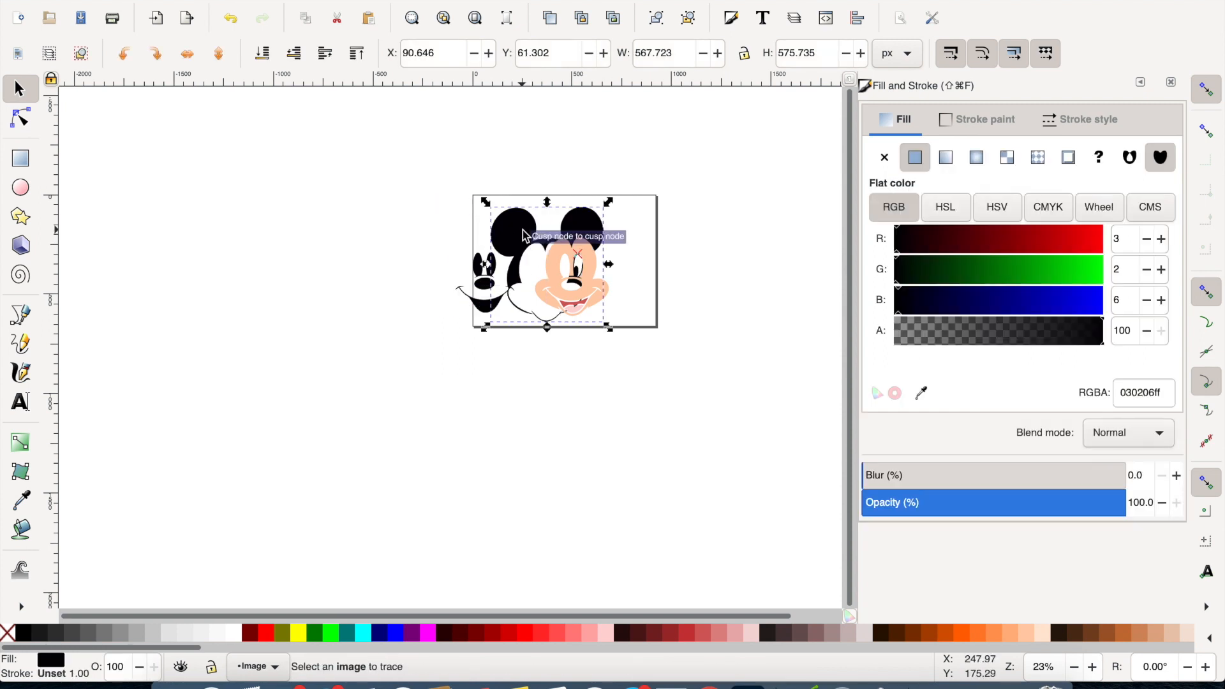
pyautogui.press('Escape')
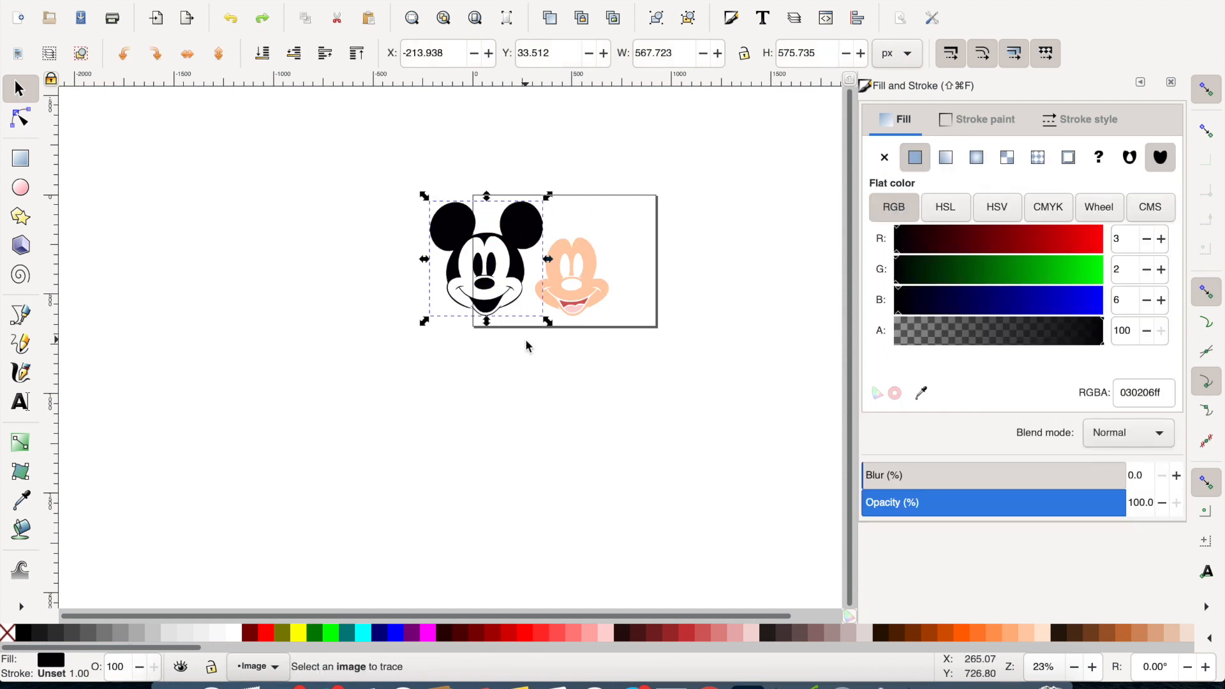
pyautogui.press('Escape')
# Step: Select all the black pieces together, move them over the coloured fills so they line up, and deselect them
pyautogui.moveTo(514, 320); pyautogui.dragTo(451, 225)
pyautogui.keyDown('shift'); pyautogui.click(450, 219); pyautogui.keyUp('shift')
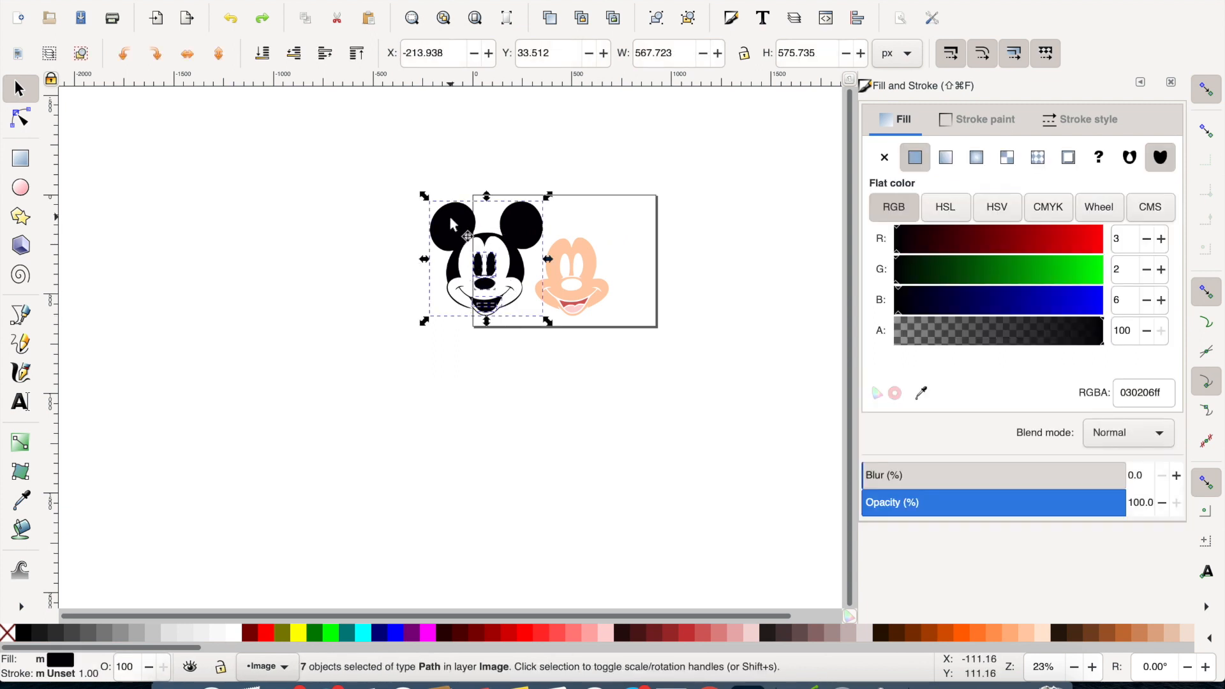
pyautogui.moveTo(477, 220); pyautogui.dragTo(536, 232)
pyautogui.press('super+z')
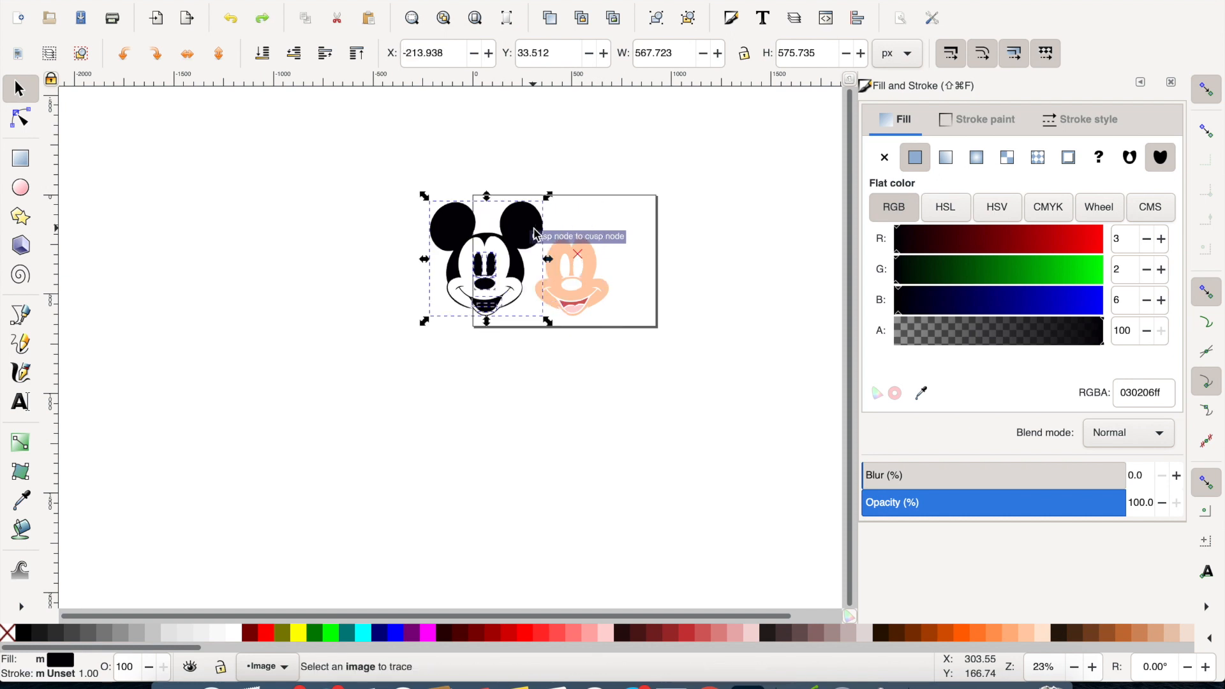
pyautogui.keyDown('shift'); pyautogui.click(461, 293); pyautogui.keyUp('shift')
pyautogui.moveTo(452, 220); pyautogui.dragTo(533, 229)
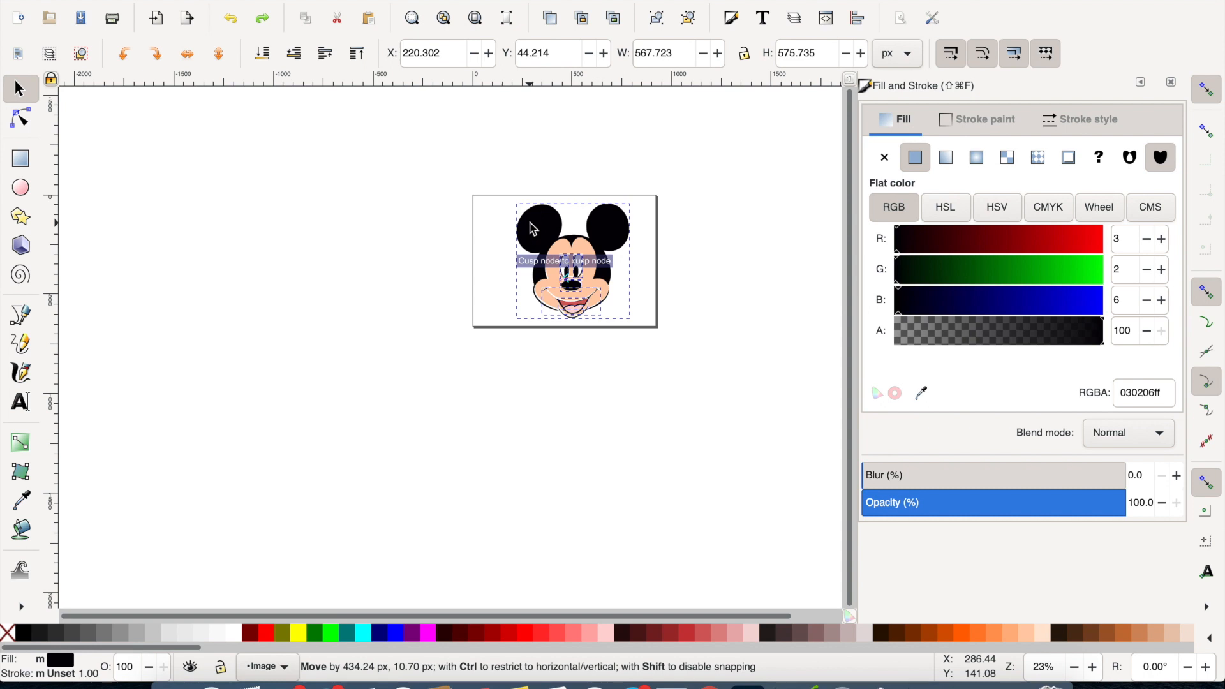
pyautogui.moveTo(533, 227); pyautogui.dragTo(535, 228)
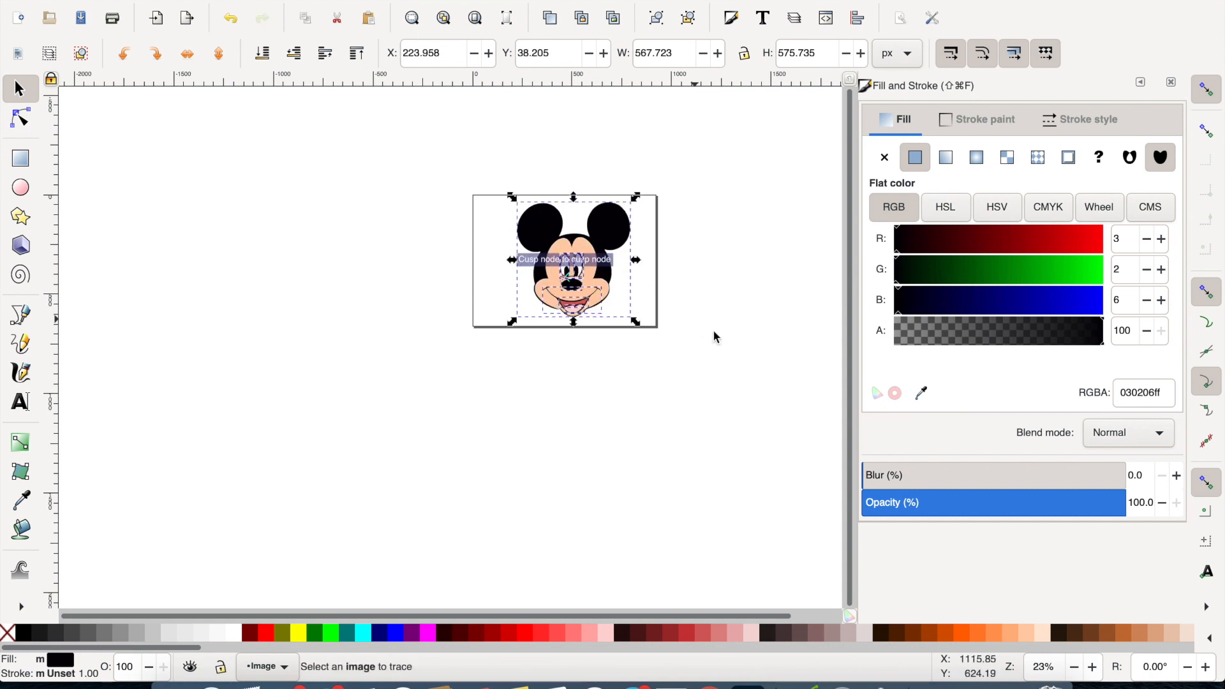
pyautogui.click(600, 324)
# Step: Select every black piece and coloured fill of the face, including the head outline, and group them
pyautogui.keyDown('ctrl'); pyautogui.scroll(3, 598, 324); pyautogui.keyUp('ctrl')
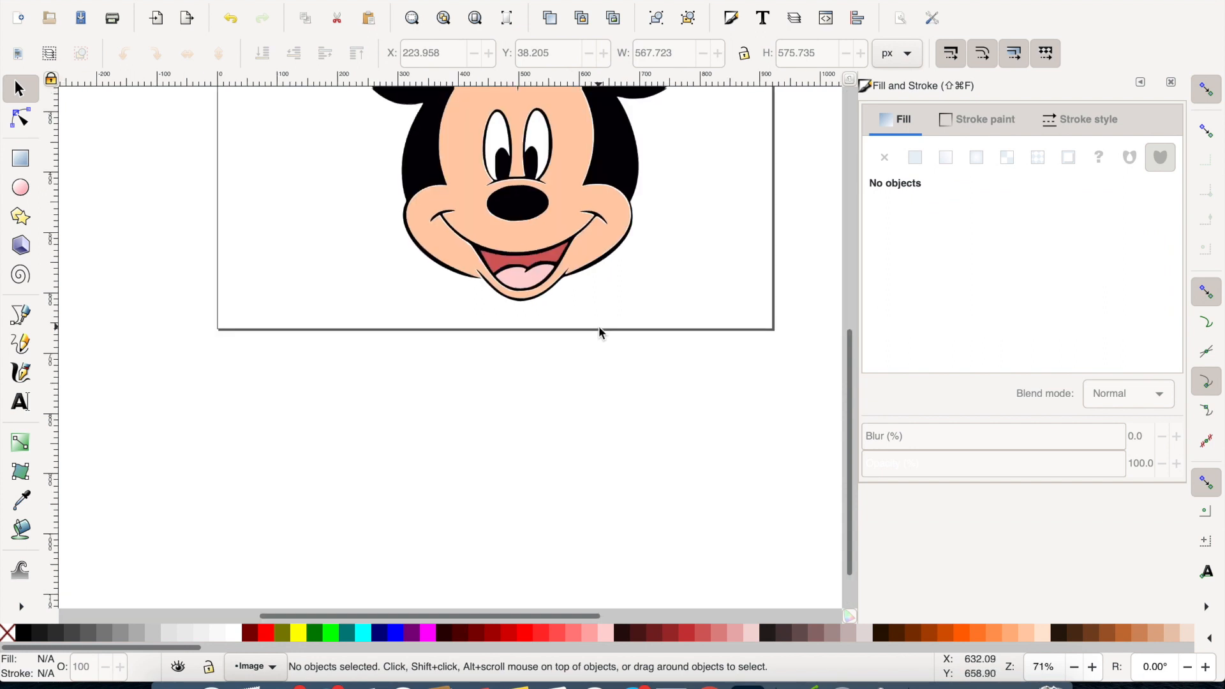
pyautogui.scroll(3, 599, 329)
pyautogui.moveTo(706, 386); pyautogui.dragTo(407, 159)
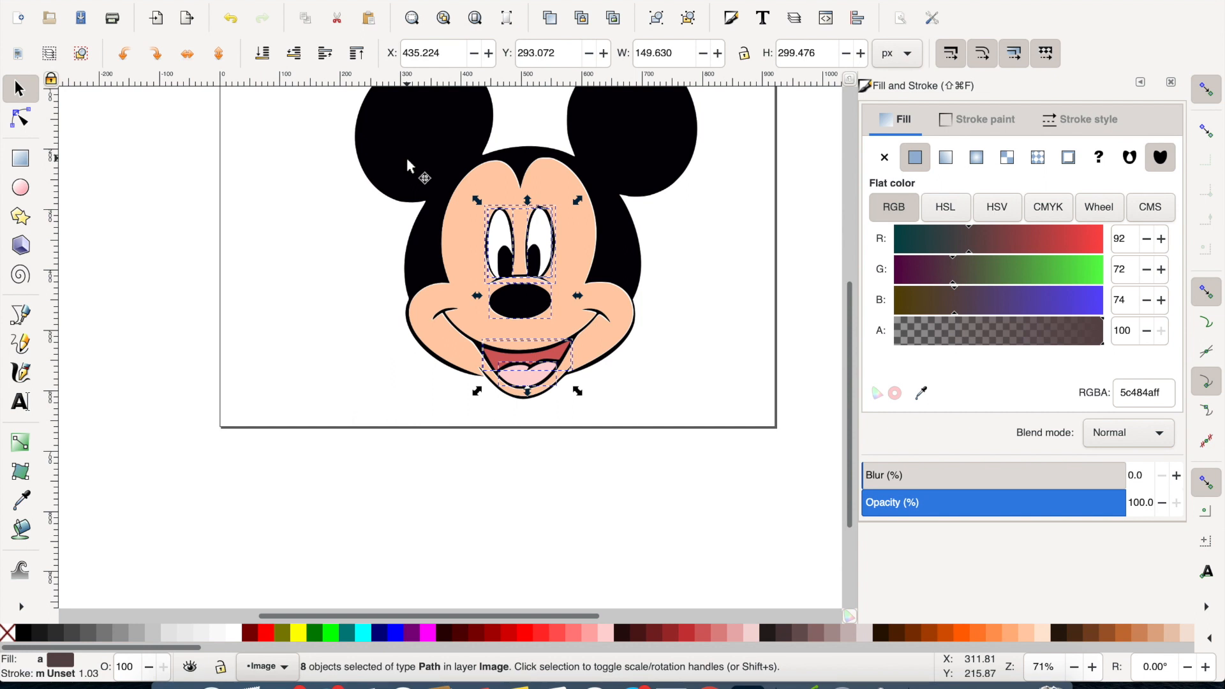
pyautogui.click(447, 320)
pyautogui.click(428, 239)
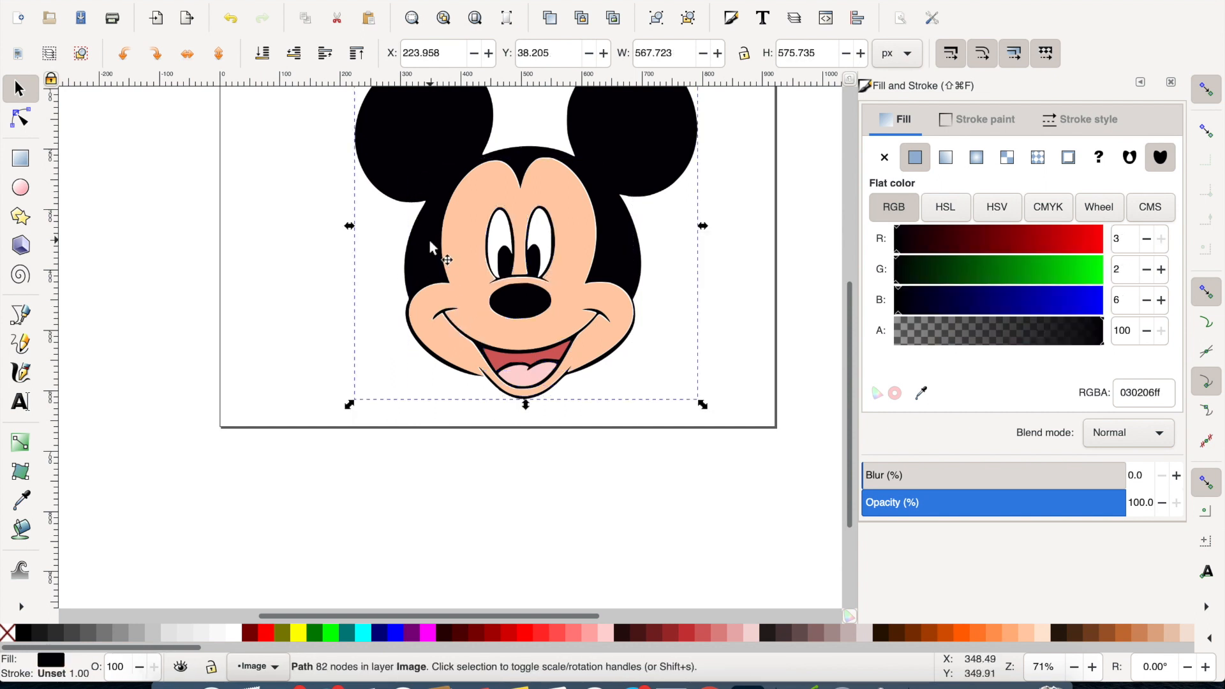
pyautogui.scroll(5, 427, 237)
pyautogui.moveTo(292, 194); pyautogui.dragTo(734, 563)
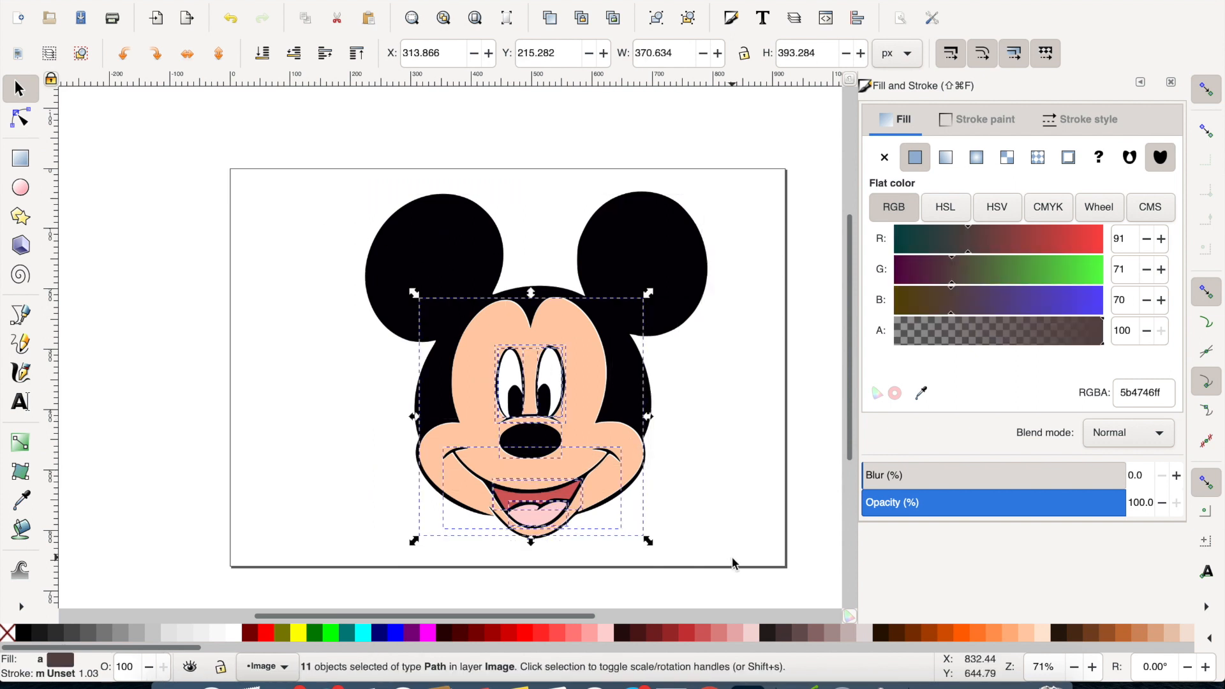
pyautogui.keyDown('shift'); pyautogui.click(679, 259); pyautogui.keyUp('shift')
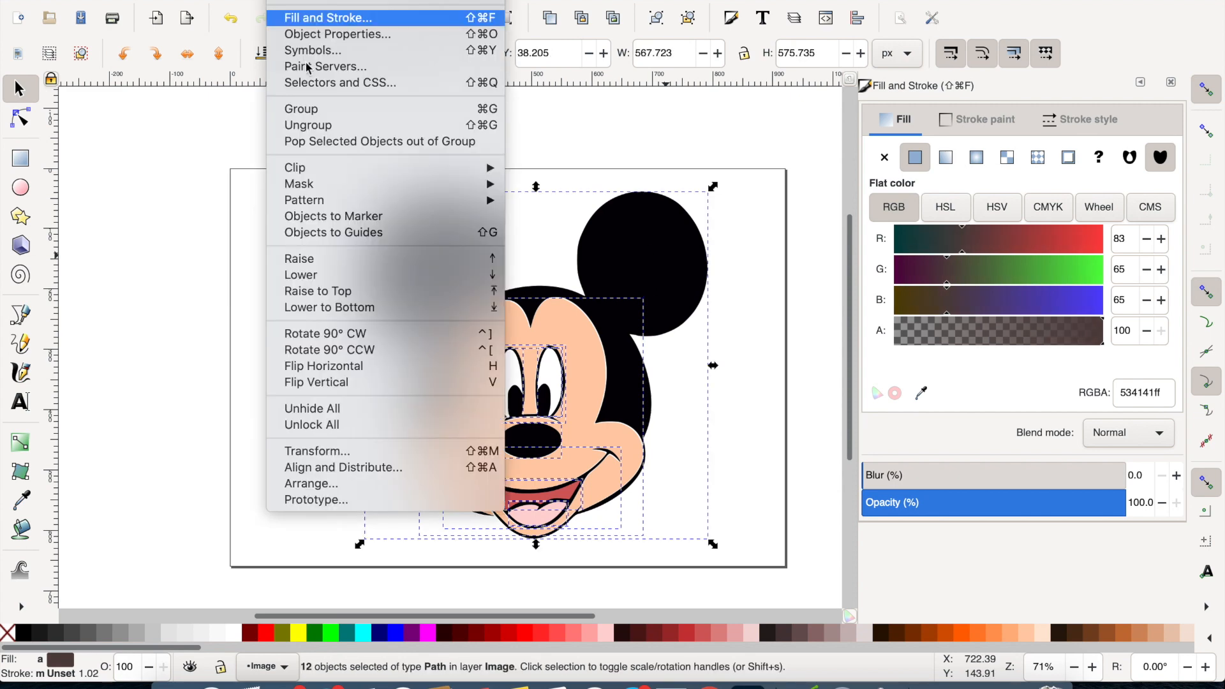
pyautogui.click(309, 110)
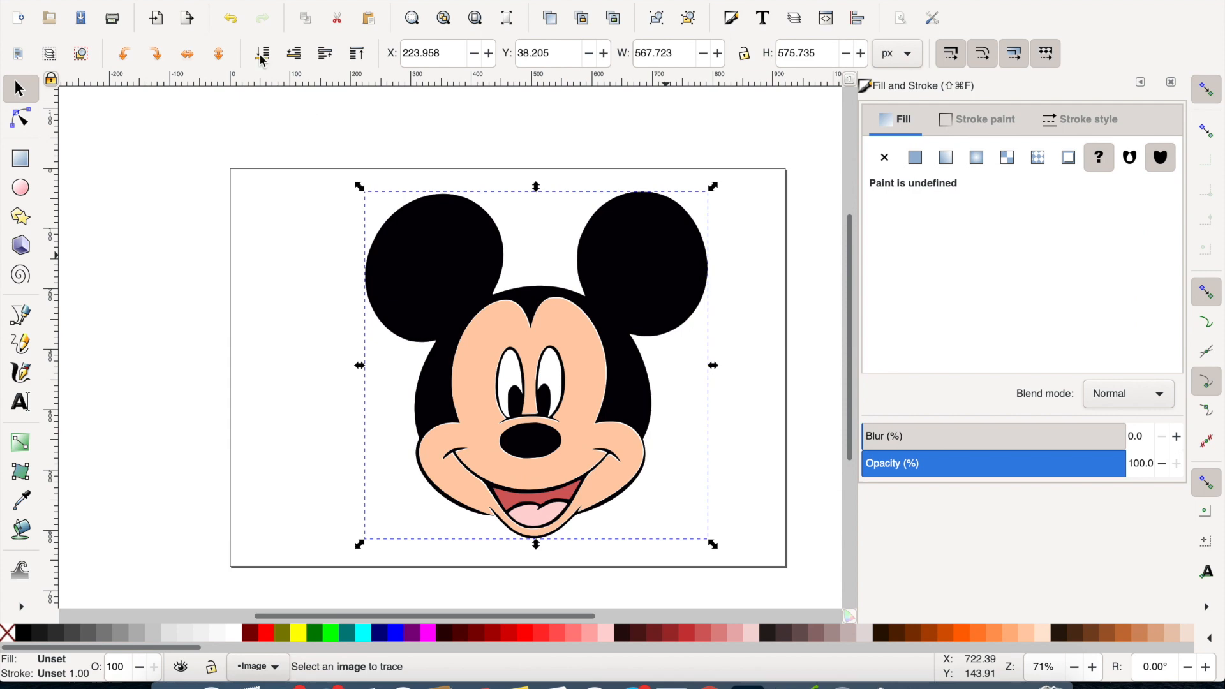
# Step: Save the drawing as an Inkscape SVG in Downloads, replacing the existing 5-56624_mickey-mouse-head-outline-png-mickey-mouse-face.png.svg
pyautogui.click(121, 1)
pyautogui.click(176, 89)
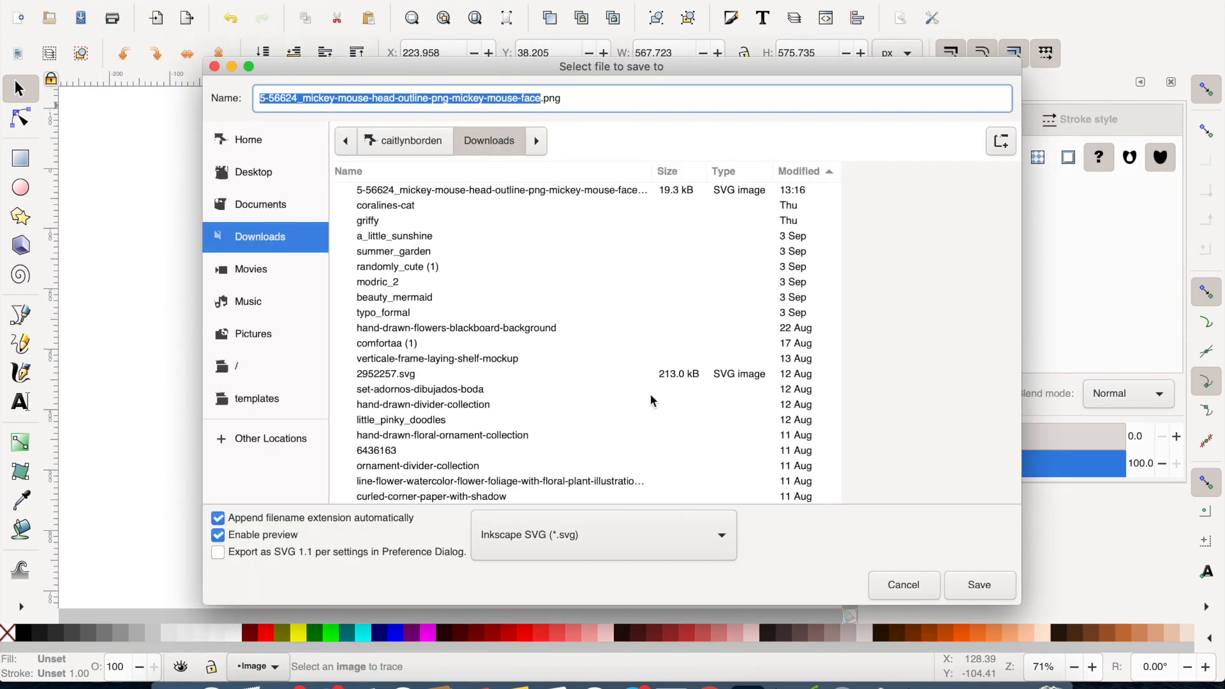
pyautogui.click(956, 583)
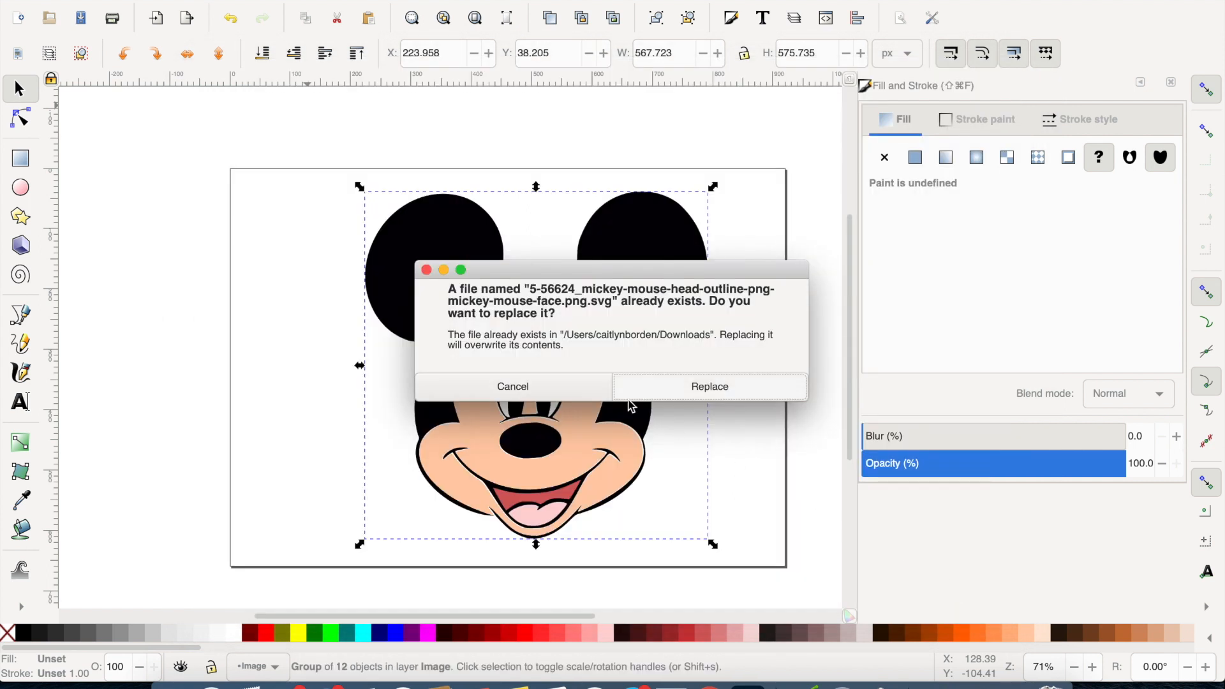
pyautogui.click(657, 388)
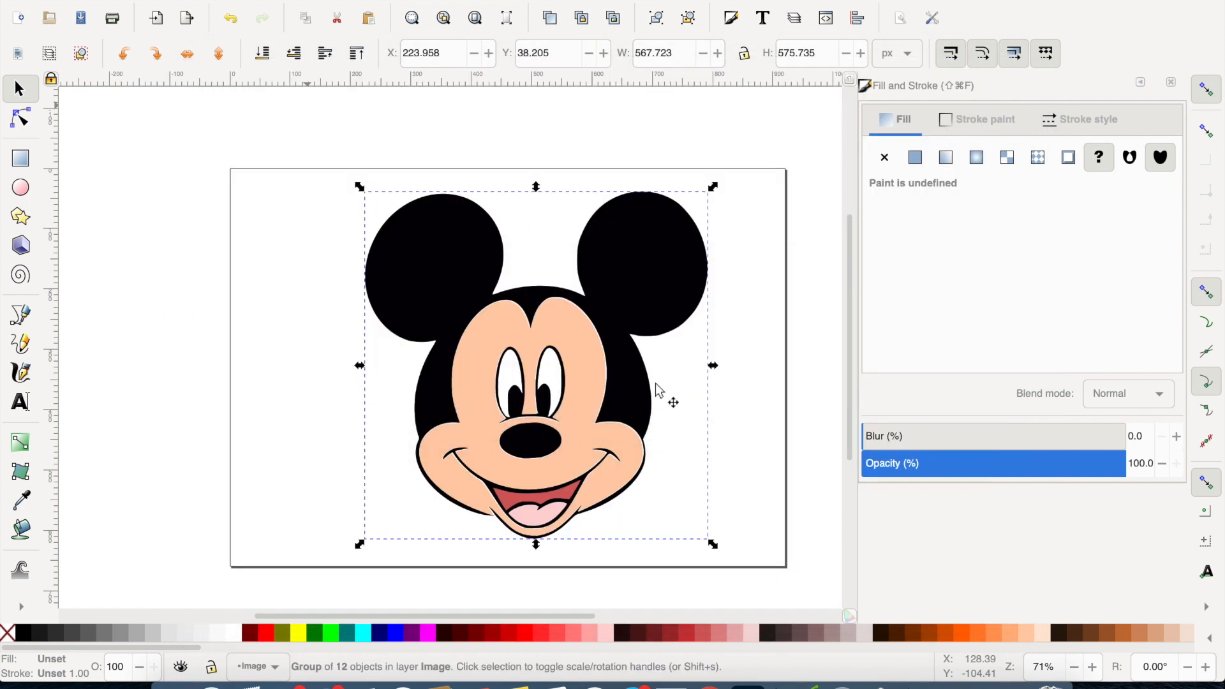
# Step: Switch to Cricut Design Space, upload 5-56624_mickey-mouse-head-outline-png-mickey-mouse-face.png.svg from Downloads, and insert it on the canvas
pyautogui.click(803, 685)
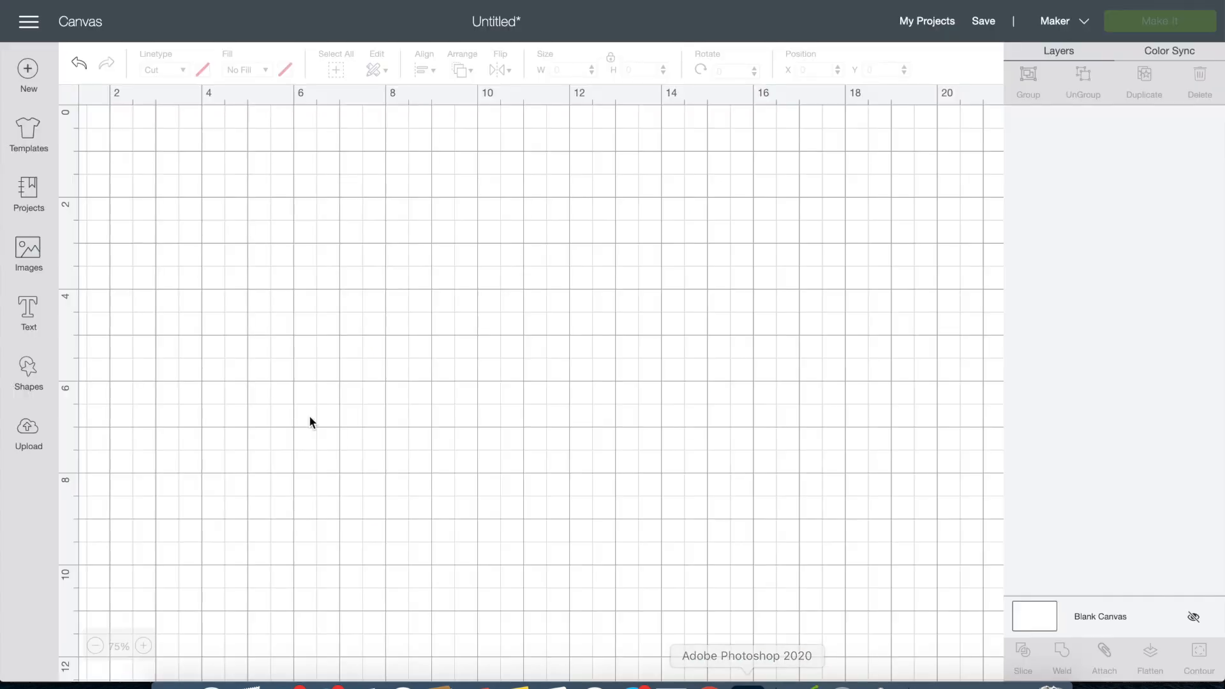
pyautogui.click(31, 429)
pyautogui.click(347, 312)
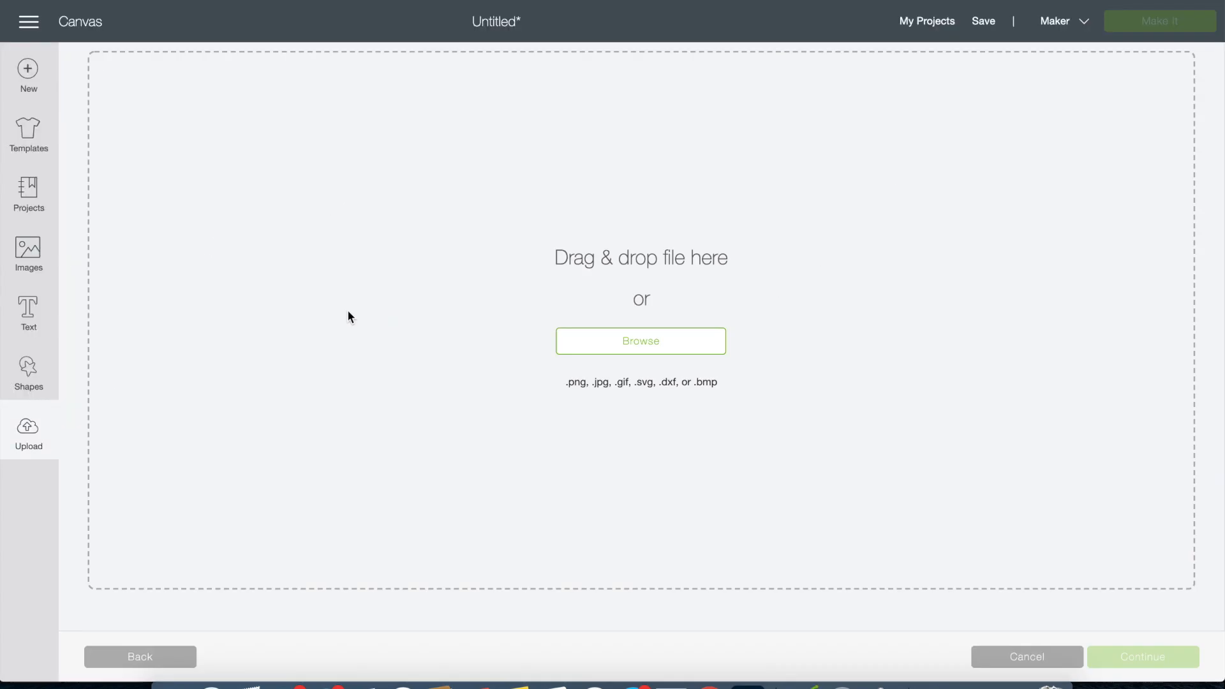
pyautogui.click(687, 350)
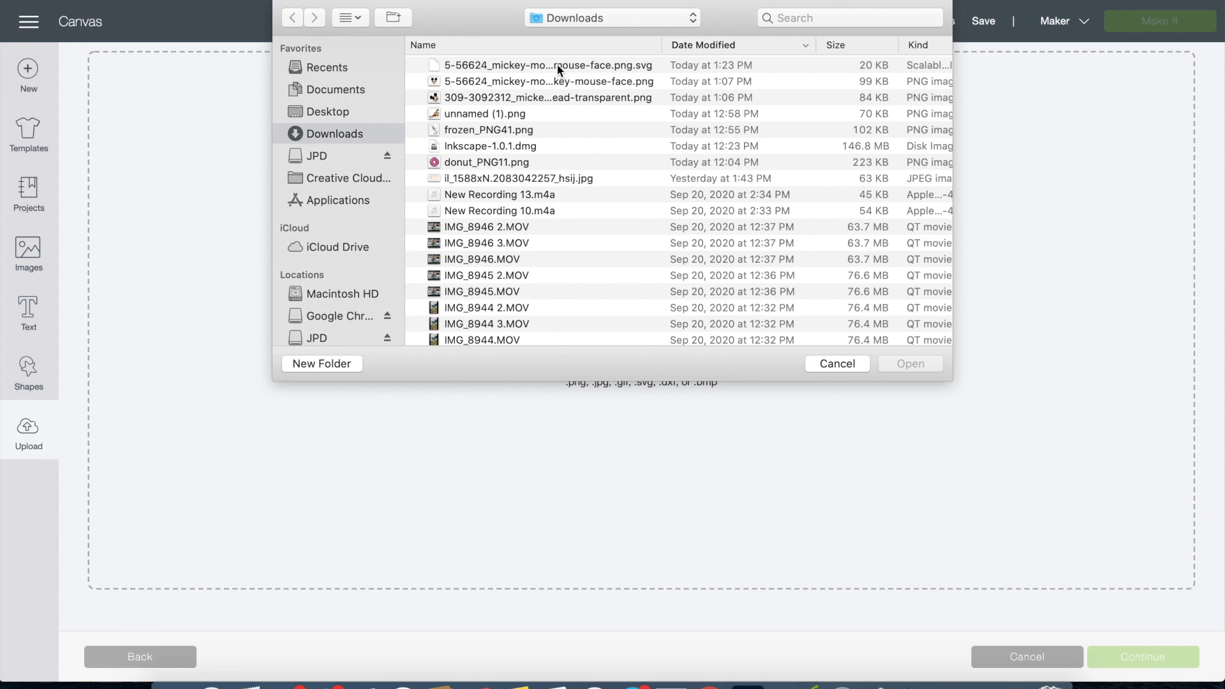
pyautogui.doubleClick(553, 63)
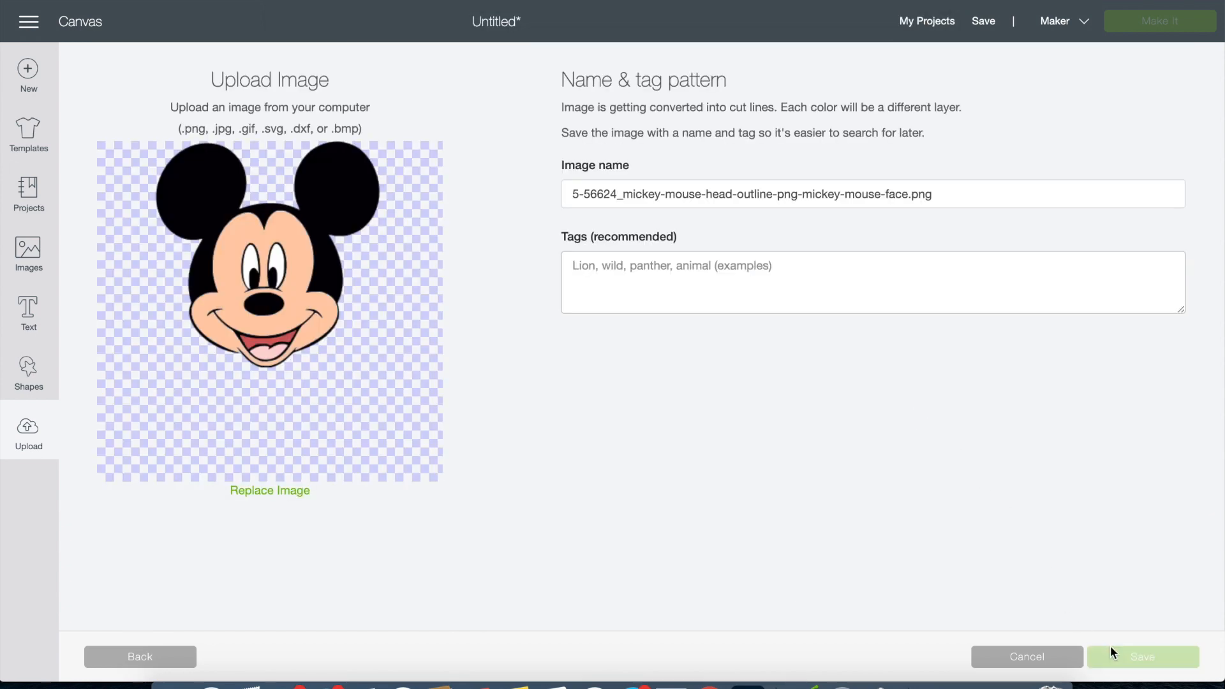
pyautogui.click(1111, 652)
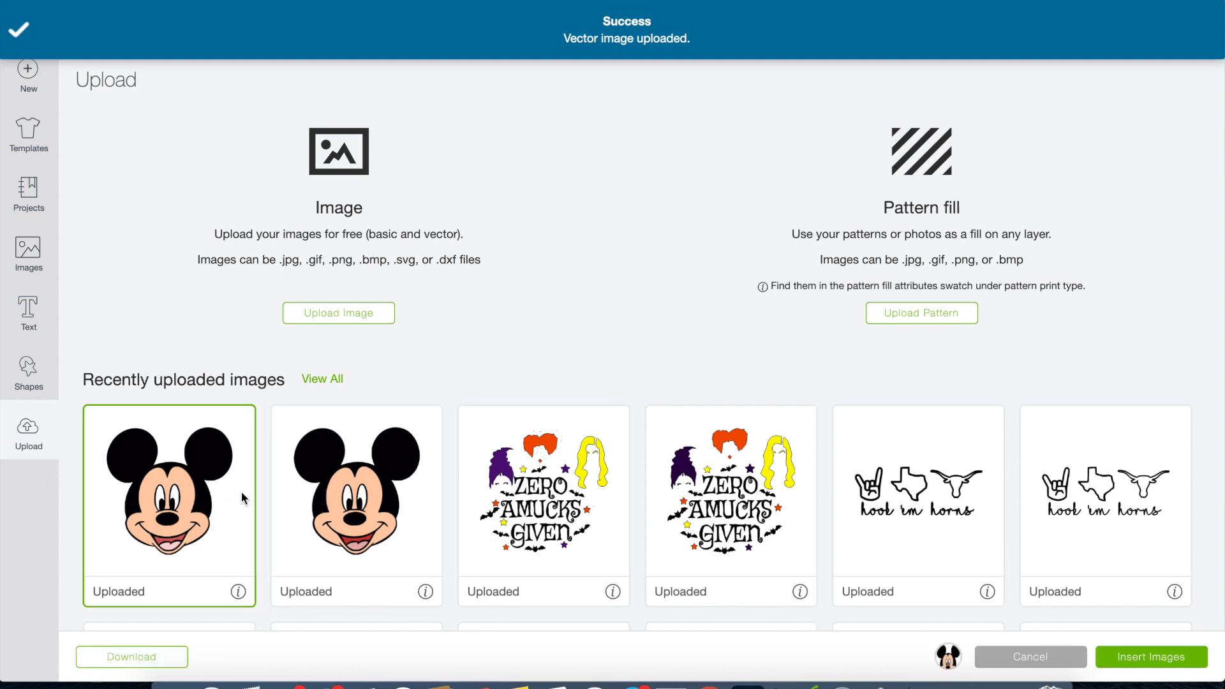
pyautogui.click(1127, 653)
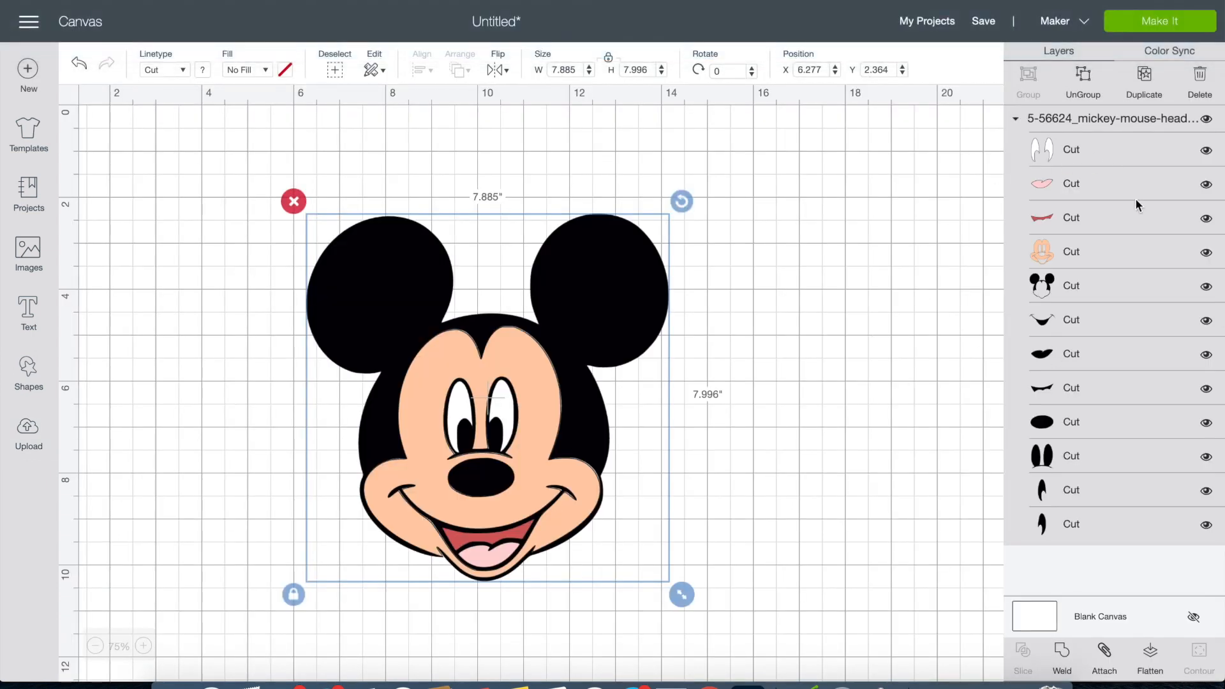
# Step: Ungroup the inserted image and pull the head outline, skin-coloured face and white eyes apart on the canvas
pyautogui.rightClick(1089, 120)
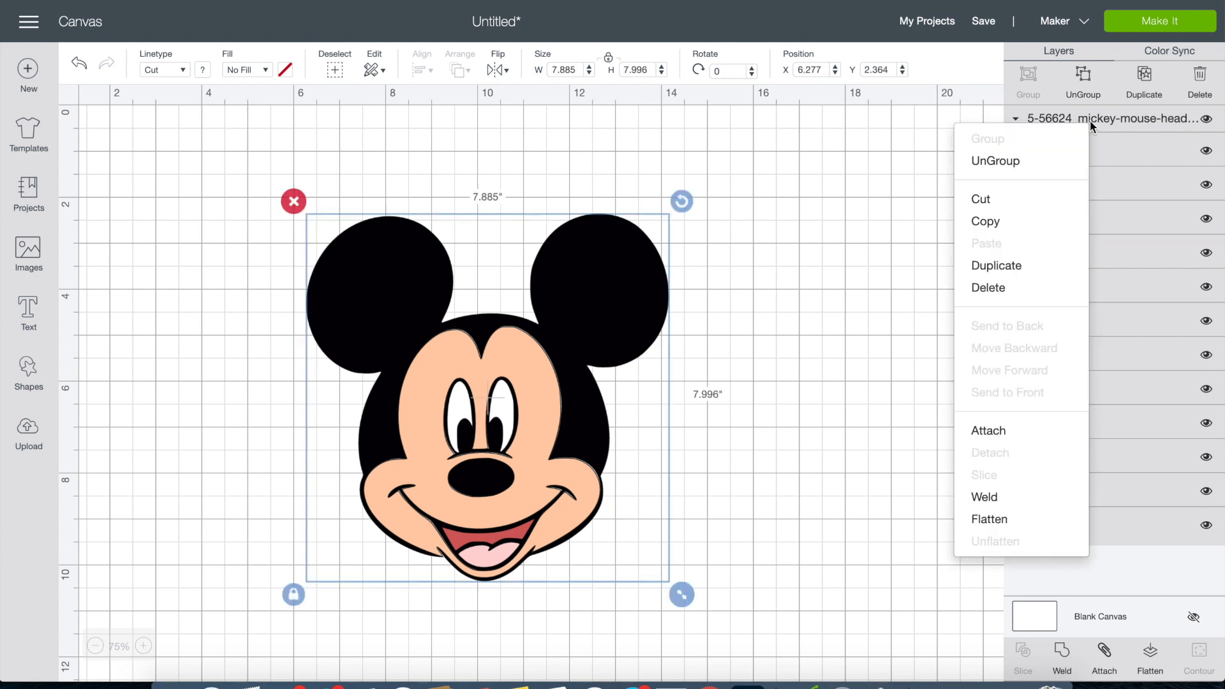
pyautogui.click(1029, 168)
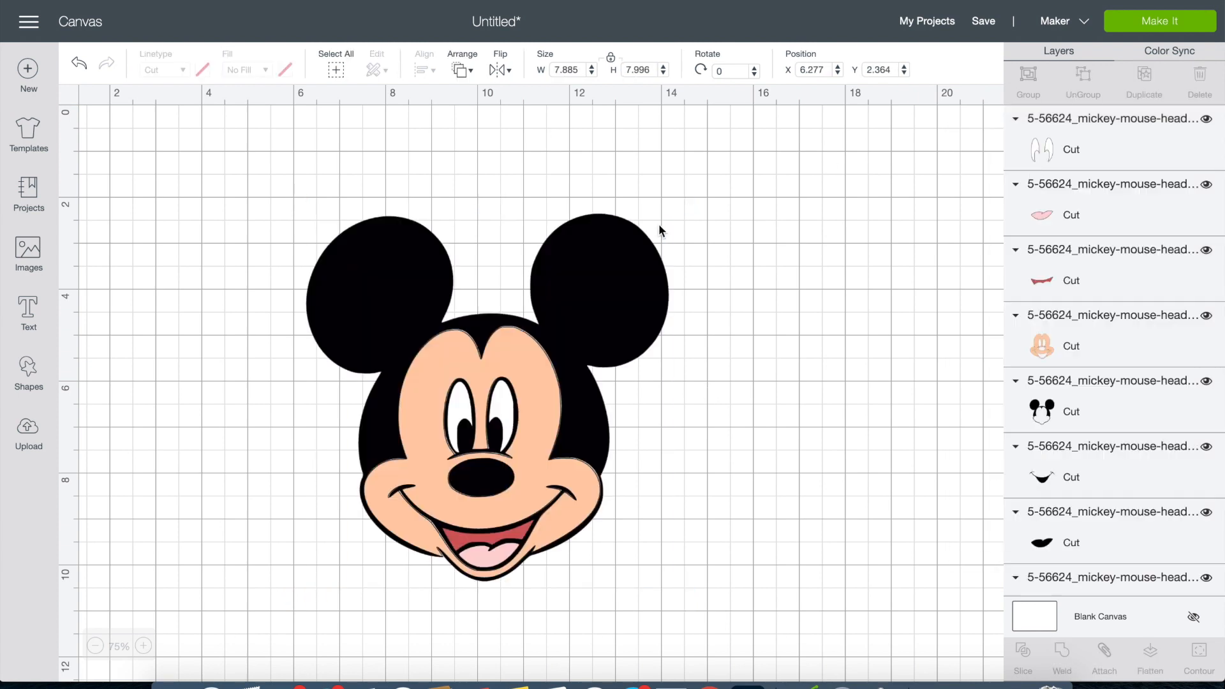
pyautogui.moveTo(622, 261); pyautogui.dragTo(839, 219)
pyautogui.moveTo(478, 361); pyautogui.dragTo(248, 239)
pyautogui.moveTo(504, 434); pyautogui.dragTo(483, 305)
pyautogui.moveTo(491, 432); pyautogui.dragTo(495, 431)
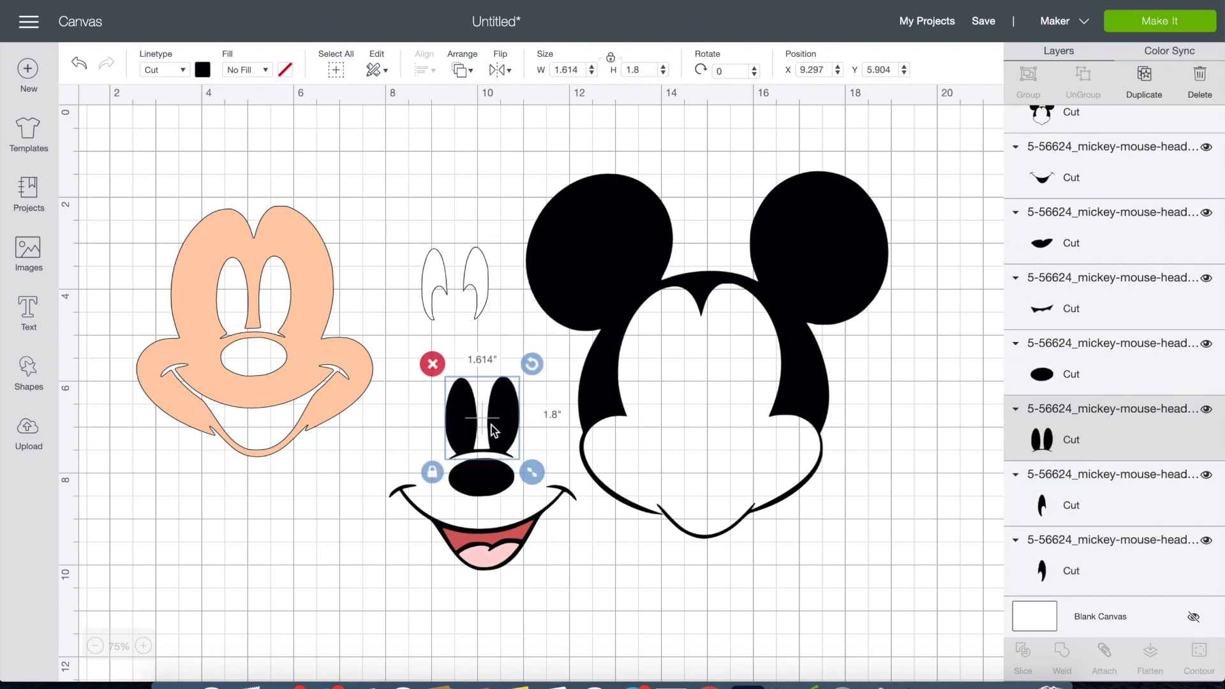
# Step: Undo the piece moves and the ungrouping of the image
pyautogui.press('super+z')
pyautogui.press('super+z')
pyautogui.press('super+z')
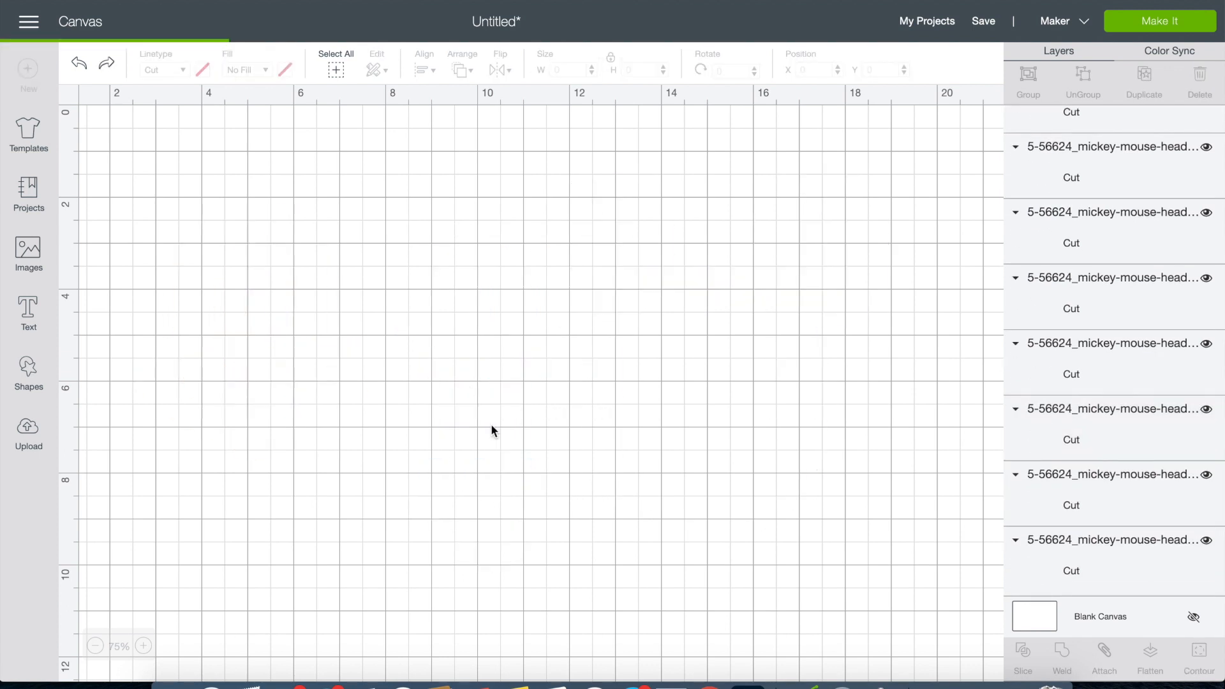
pyautogui.press('super+z')
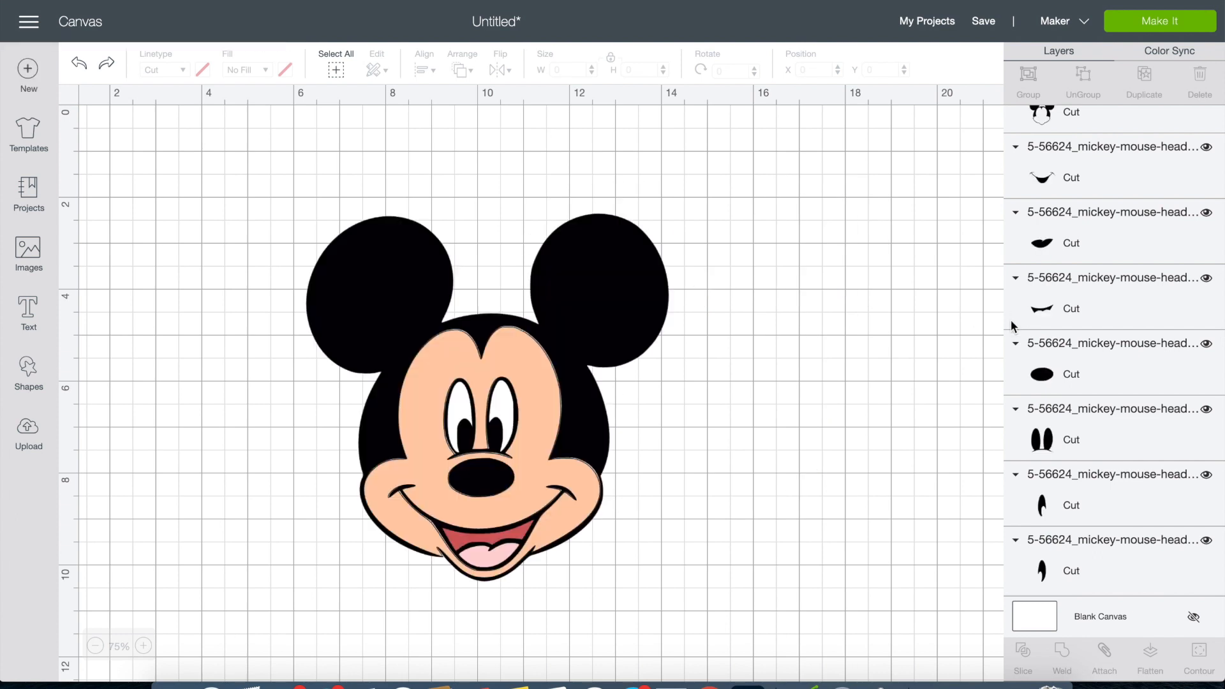
pyautogui.press('super+z')
# Step: Ungroup the Mickey Mouse image into separate layers
pyautogui.rightClick(1112, 121)
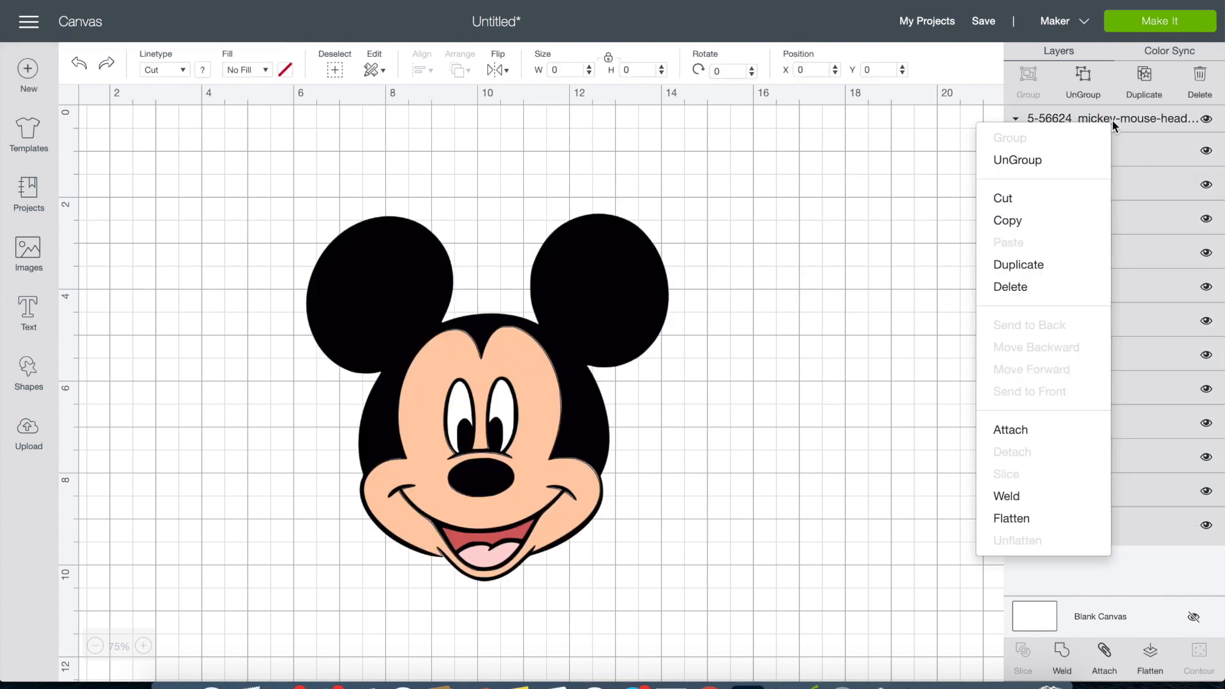
pyautogui.click(1036, 161)
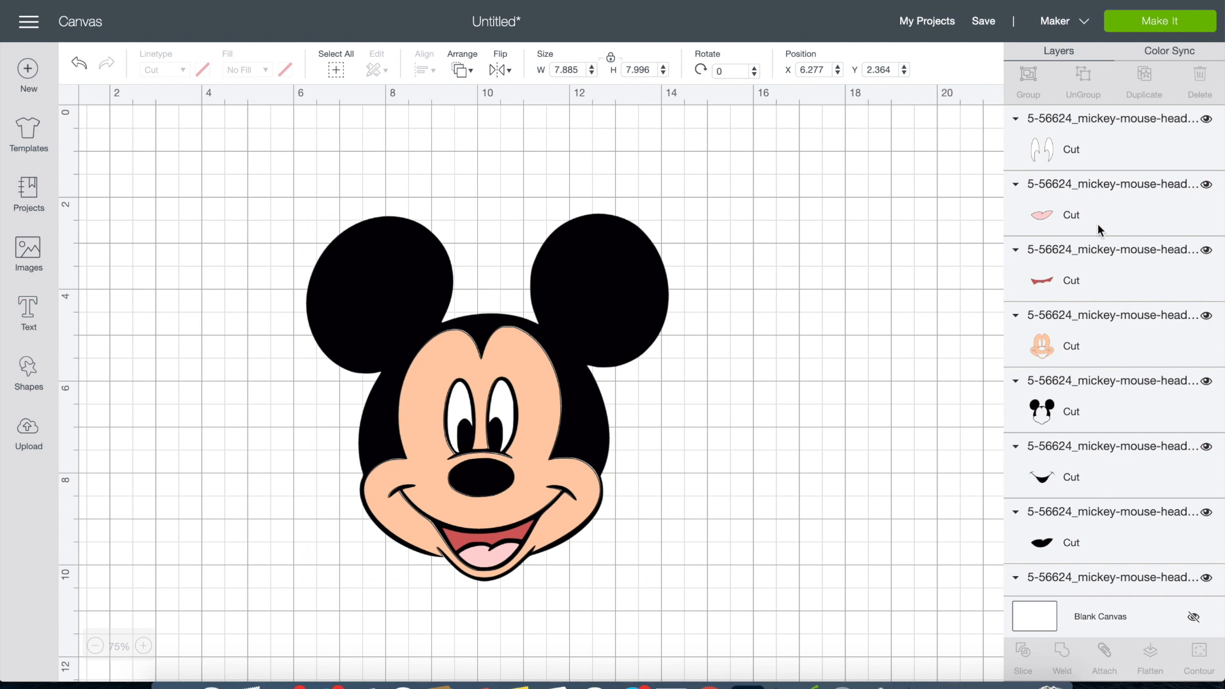
pyautogui.click(1086, 377)
pyautogui.scroll(-5, 1087, 377)
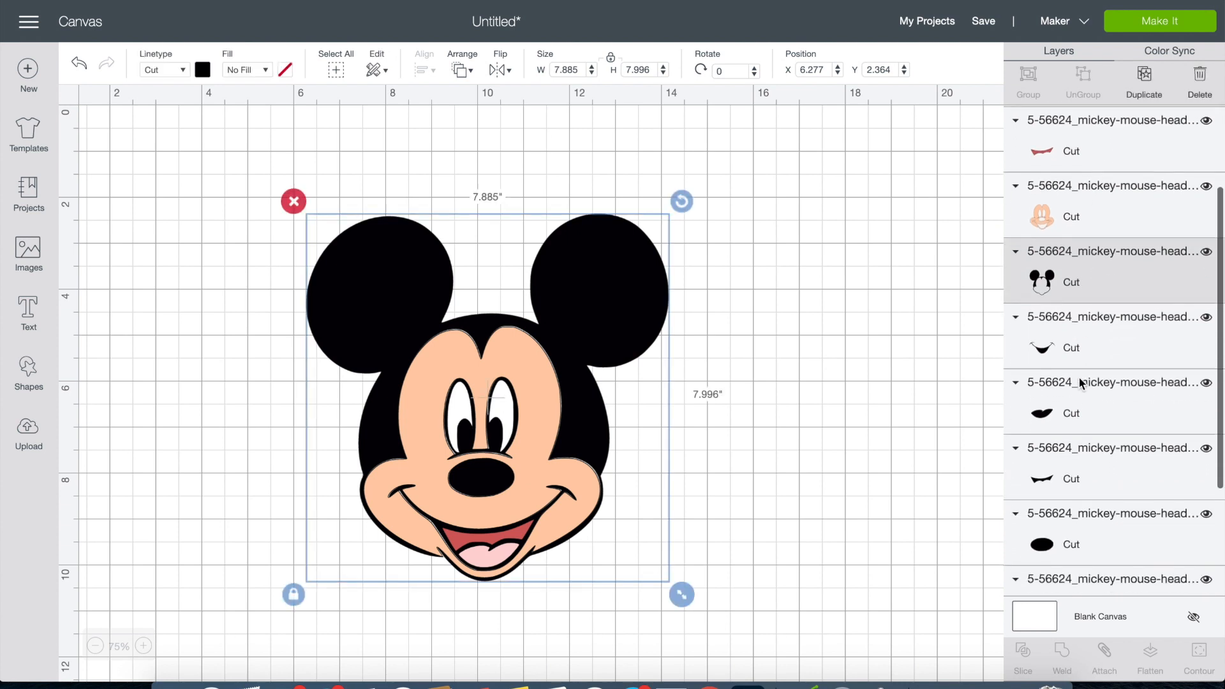
pyautogui.keyDown('shift'); pyautogui.click(1088, 337); pyautogui.keyUp('shift')
pyautogui.keyDown('shift'); pyautogui.click(1089, 453); pyautogui.keyUp('shift')
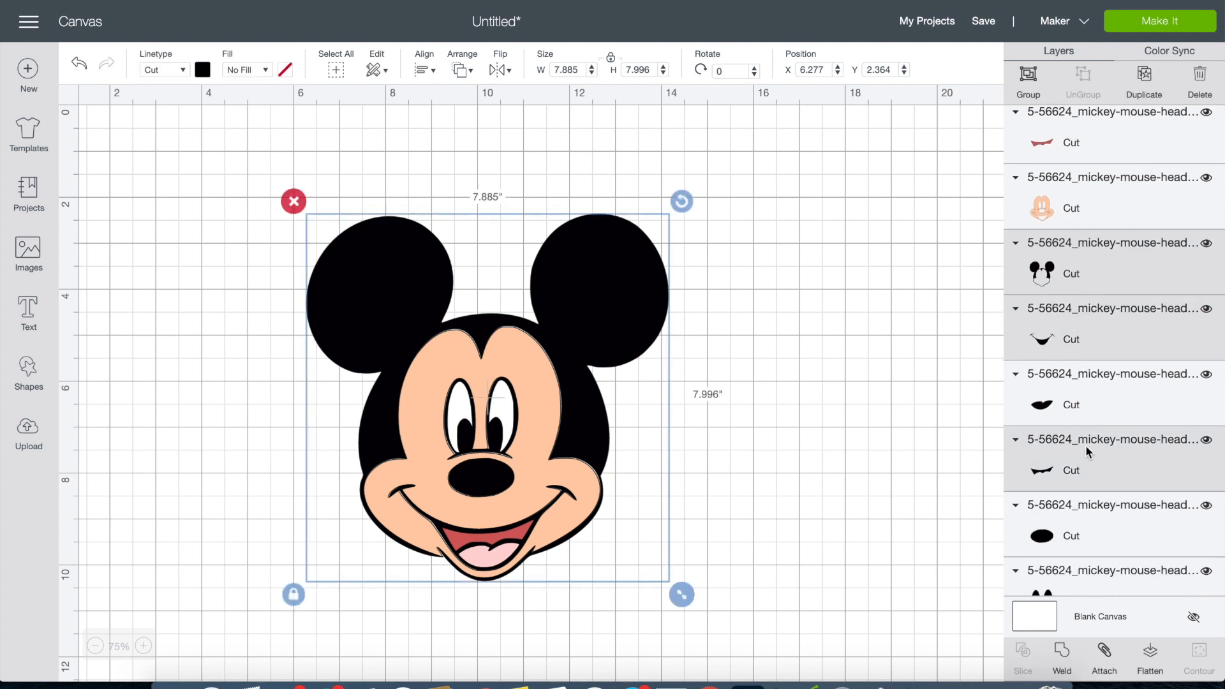
pyautogui.keyDown('shift'); pyautogui.click(1077, 402); pyautogui.keyUp('shift')
pyautogui.keyDown('shift'); pyautogui.click(1088, 538); pyautogui.keyUp('shift')
pyautogui.scroll(-3, 1088, 539)
pyautogui.keyDown('shift'); pyautogui.click(1085, 505); pyautogui.keyUp('shift')
pyautogui.keyDown('shift'); pyautogui.click(1089, 567); pyautogui.keyUp('shift')
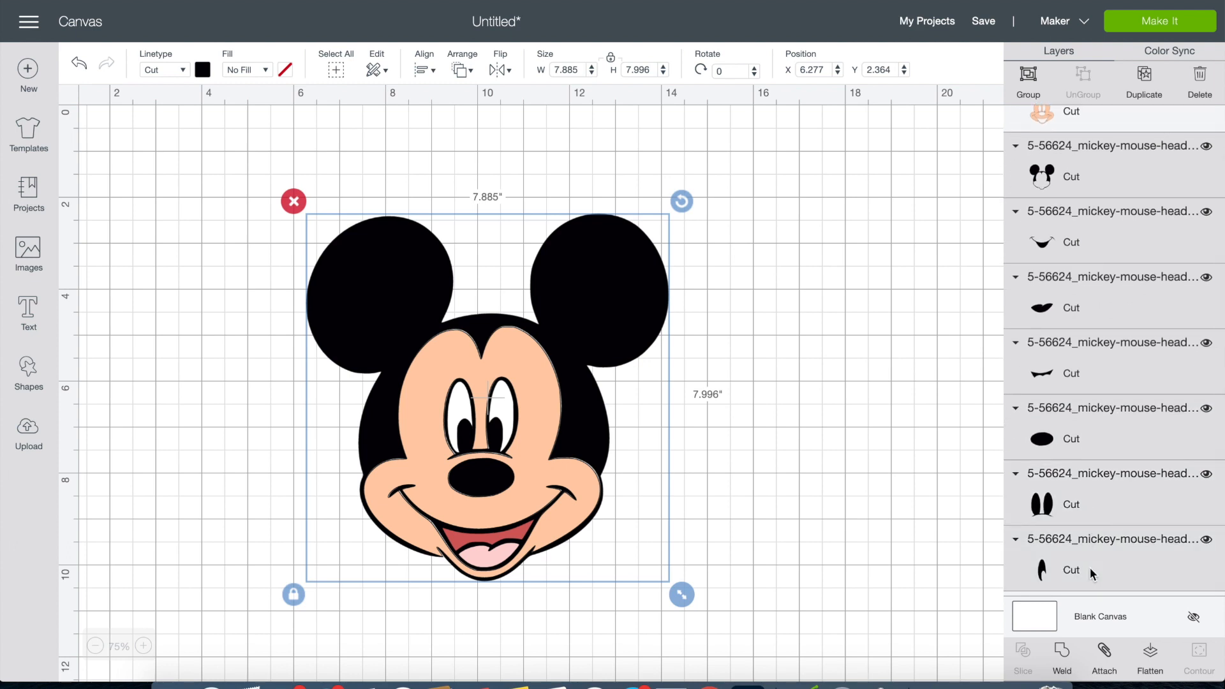
pyautogui.scroll(-2, 1089, 567)
pyautogui.scroll(5, 1087, 570)
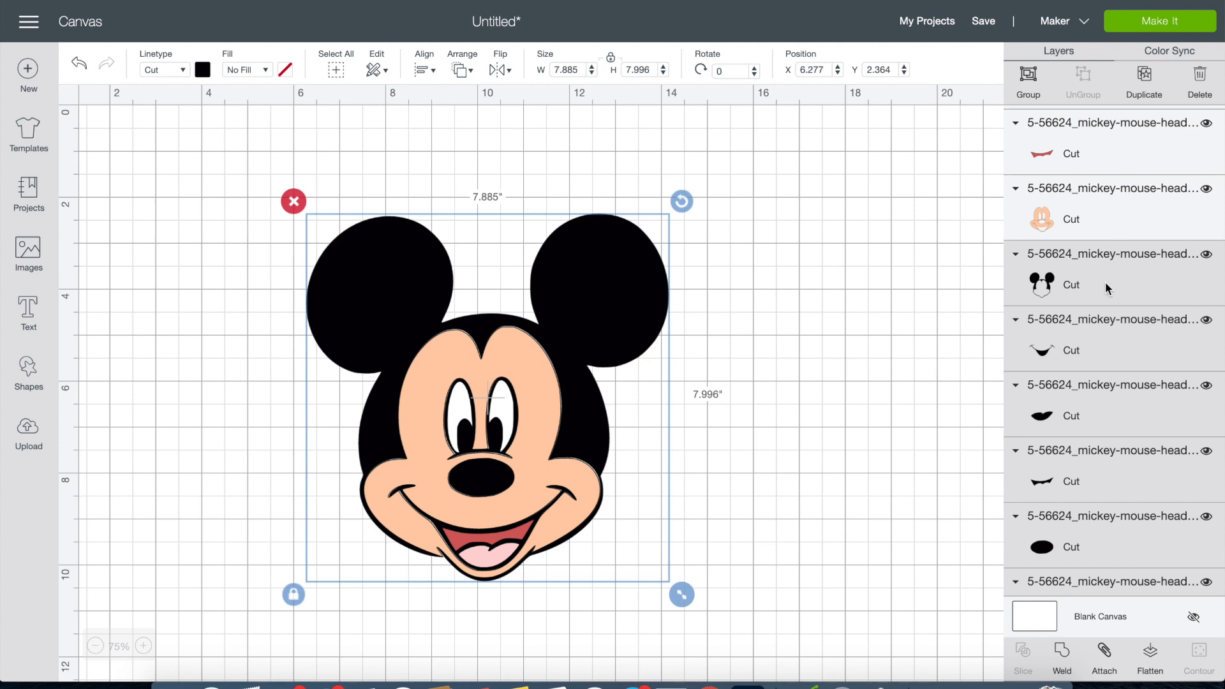
pyautogui.scroll(-1, 1065, 453)
# Step: Delete the duplicate black layers that copy the red mouth shape, the two eye-white shapes and the tongue
pyautogui.click(1084, 428)
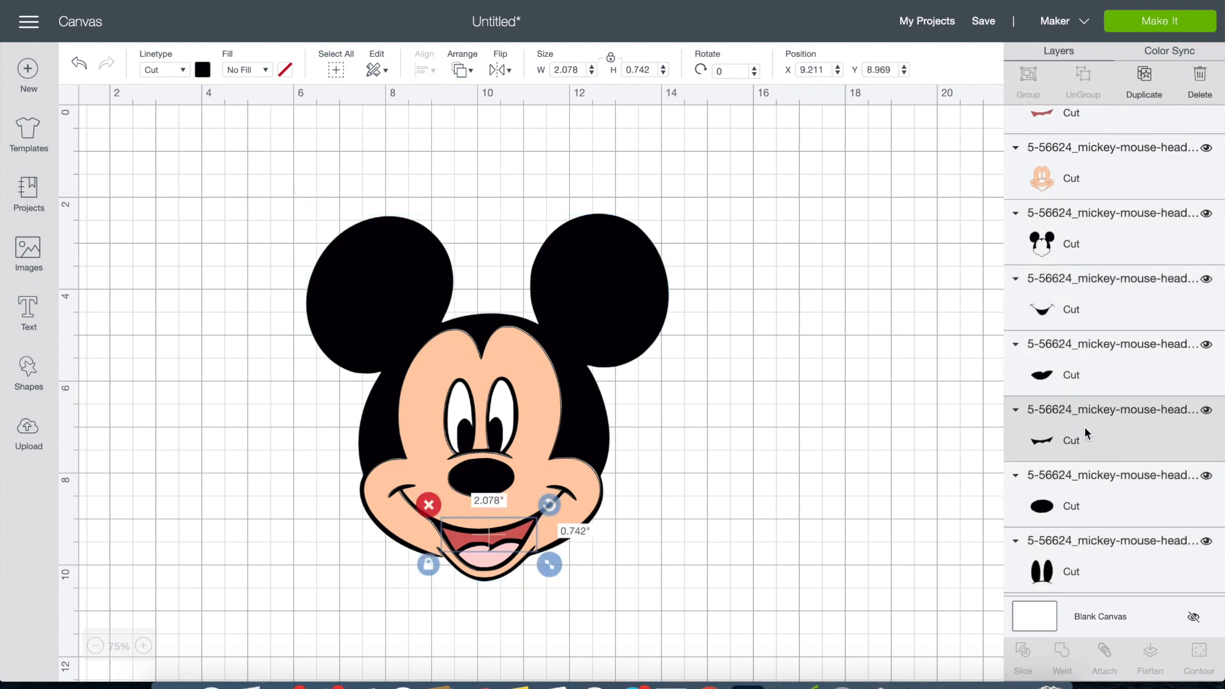
pyautogui.click(1085, 426)
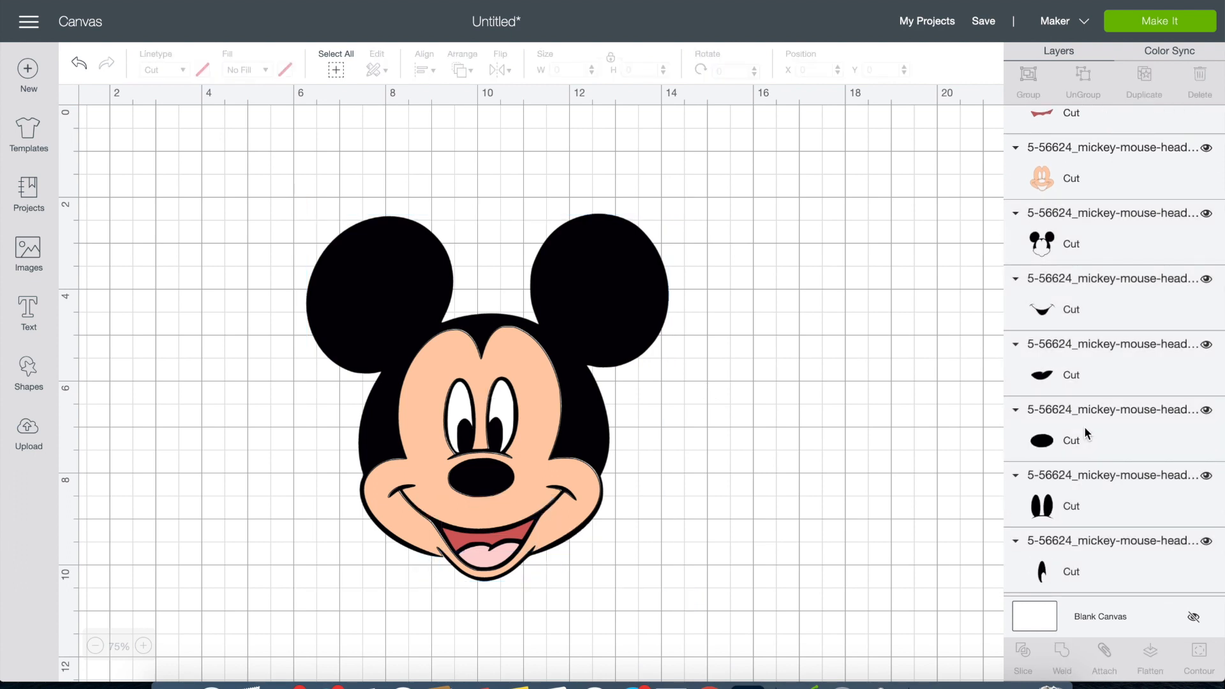
pyautogui.scroll(-1, 1073, 504)
pyautogui.click(1077, 476)
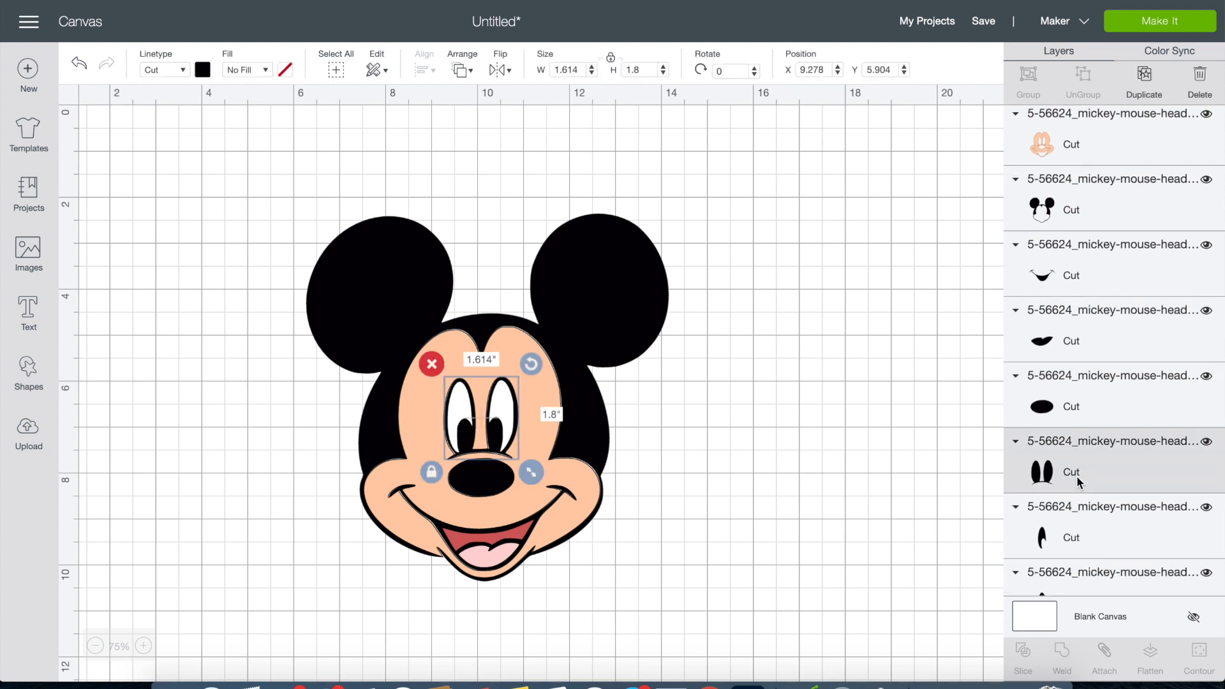
pyautogui.click(1070, 546)
pyautogui.click(1069, 542)
pyautogui.scroll(-1, 1070, 542)
pyautogui.click(1069, 564)
pyautogui.press('Delete')
pyautogui.scroll(2, 1085, 416)
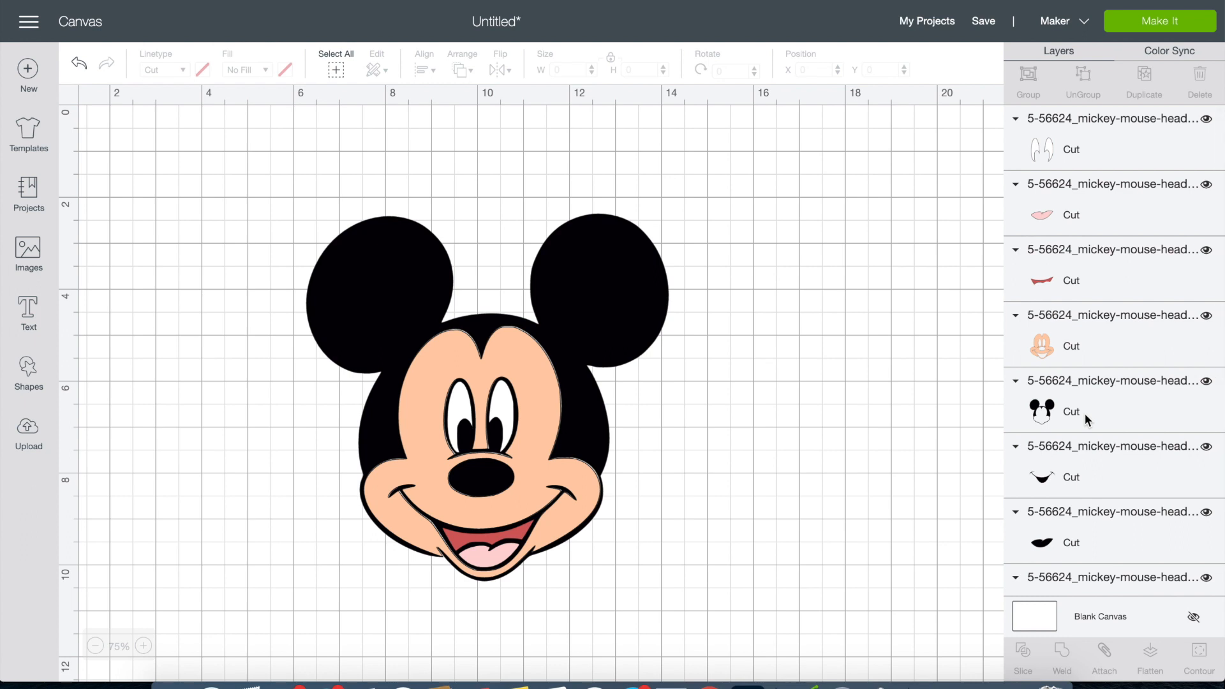
pyautogui.scroll(-2, 1085, 416)
pyautogui.click(1083, 418)
pyautogui.press('Delete')
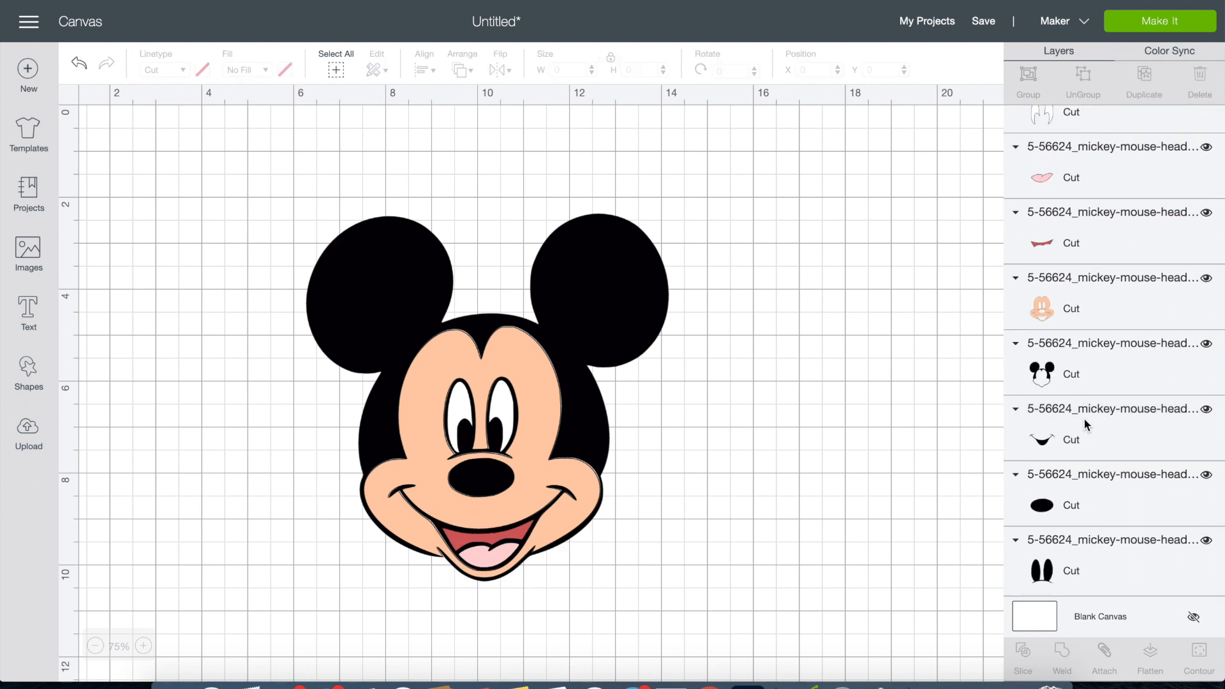
# Step: Hide the skin-coloured face, pink tongue and red mouth layers to isolate the black parts
pyautogui.click(1081, 377)
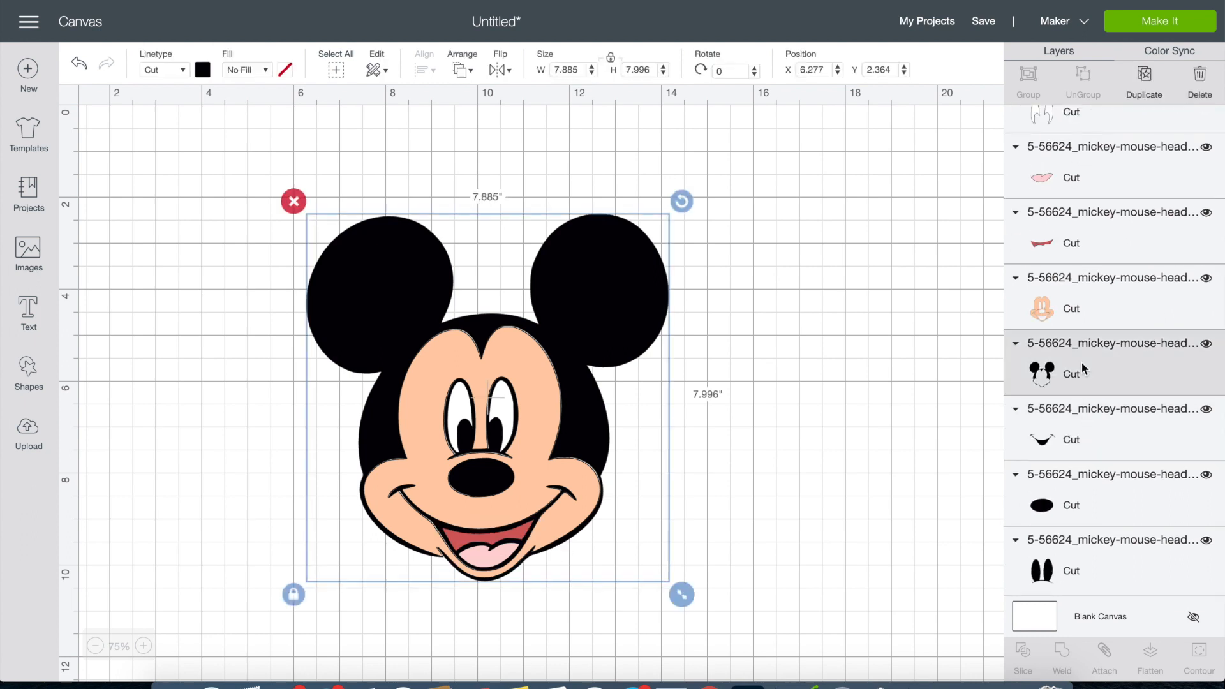
pyautogui.click(1206, 278)
pyautogui.click(1210, 246)
pyautogui.click(1206, 147)
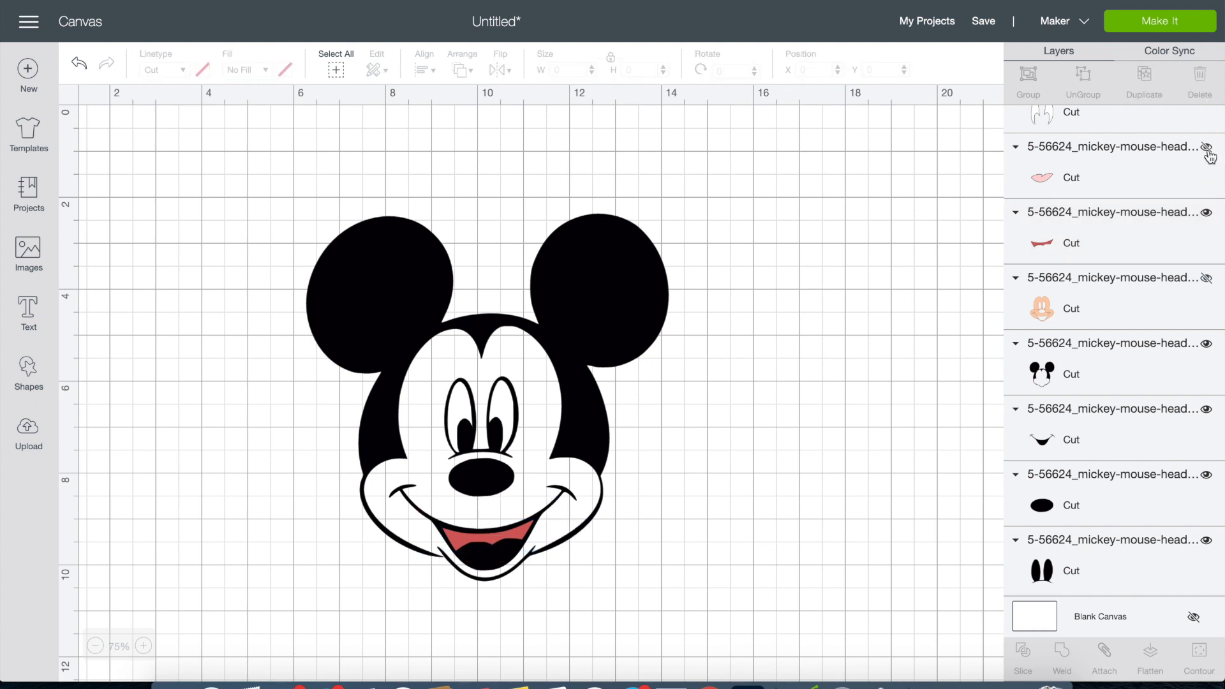
pyautogui.scroll(1, 1210, 156)
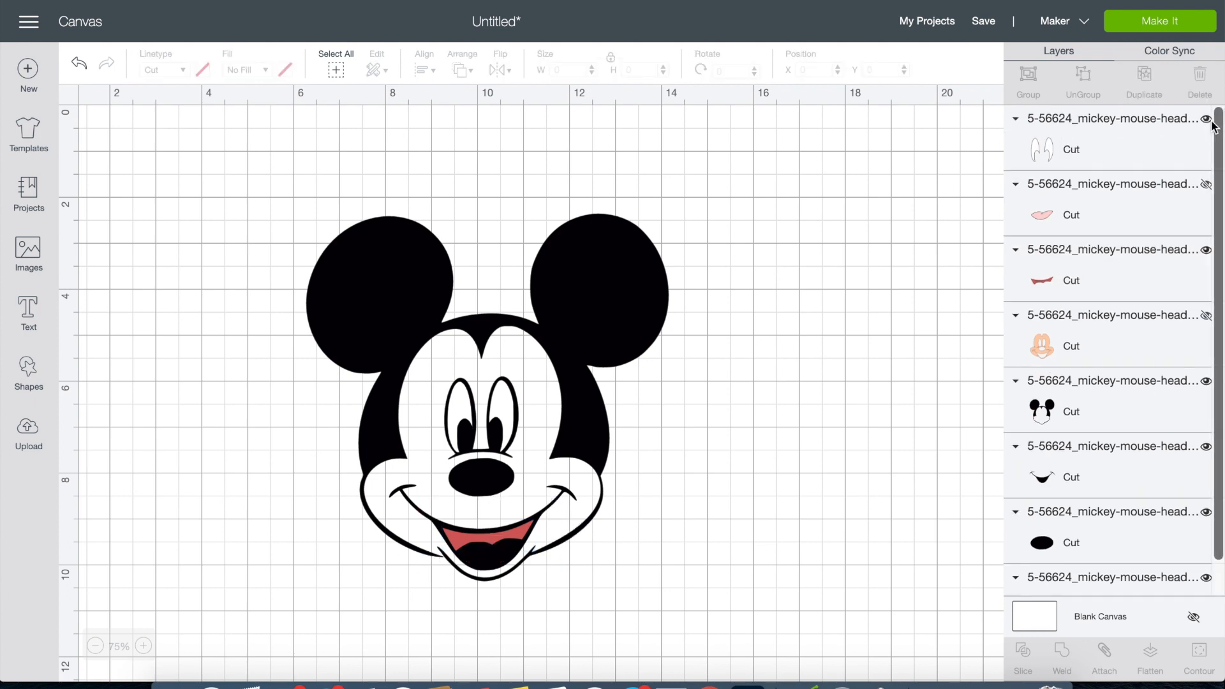
pyautogui.scroll(-1, 1142, 432)
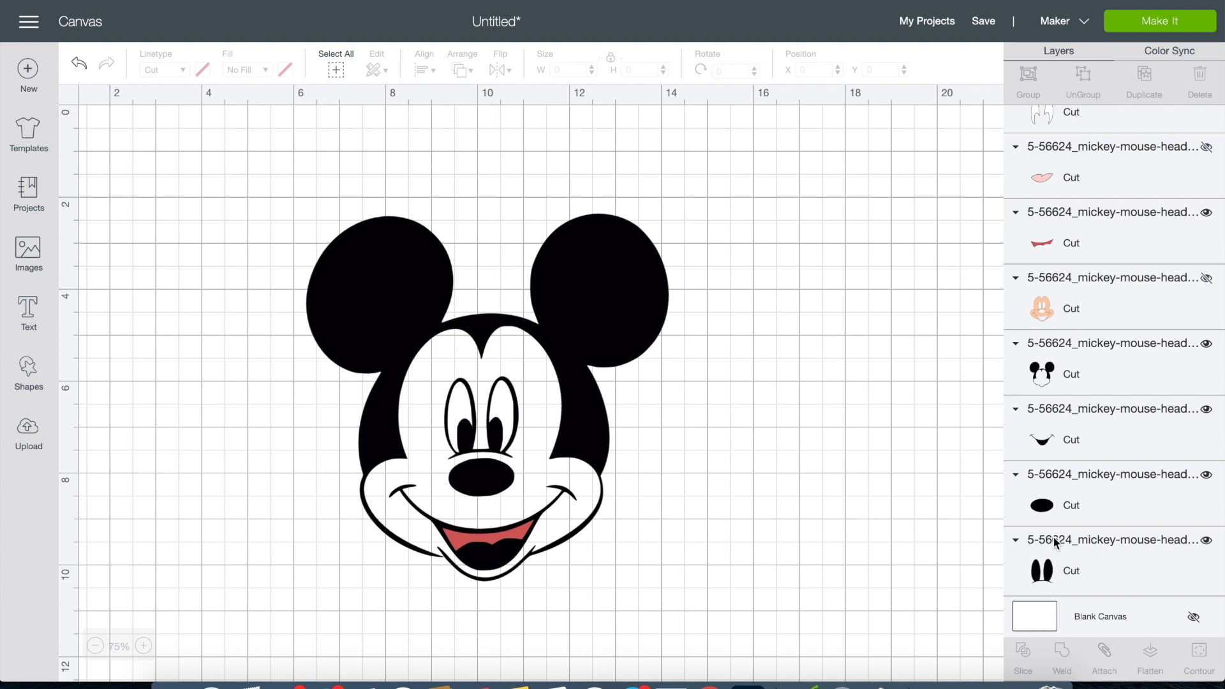
pyautogui.click(1097, 418)
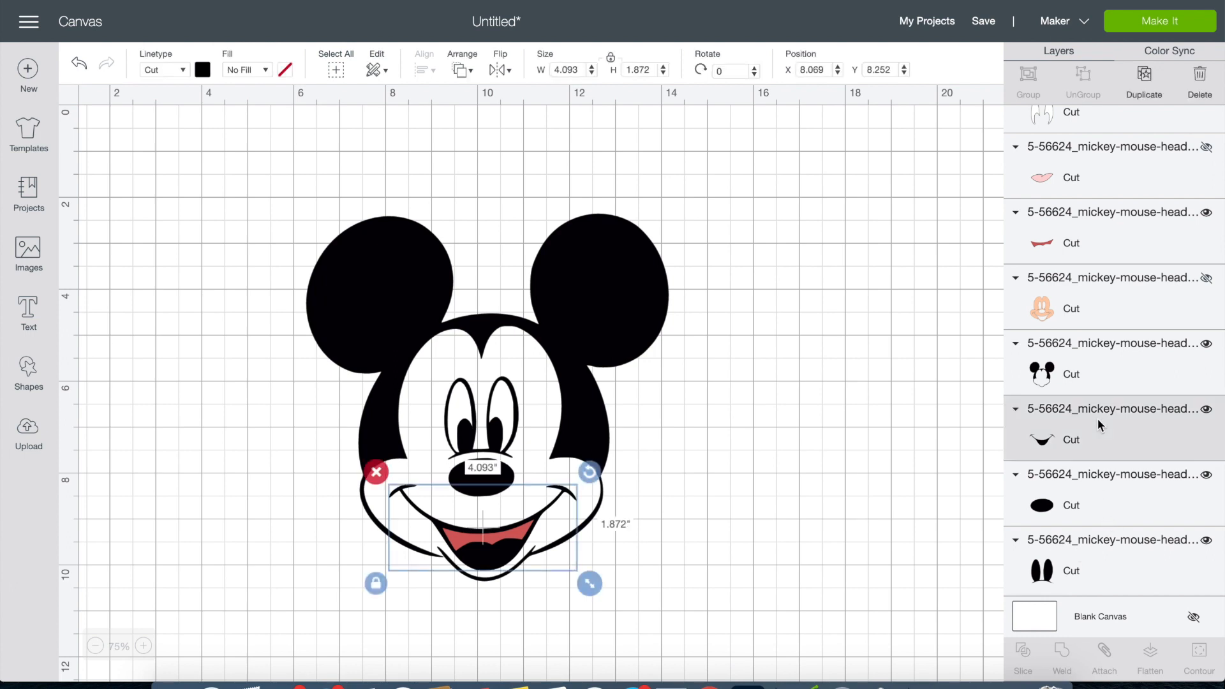
pyautogui.scroll(1, 1199, 267)
pyautogui.click(1206, 250)
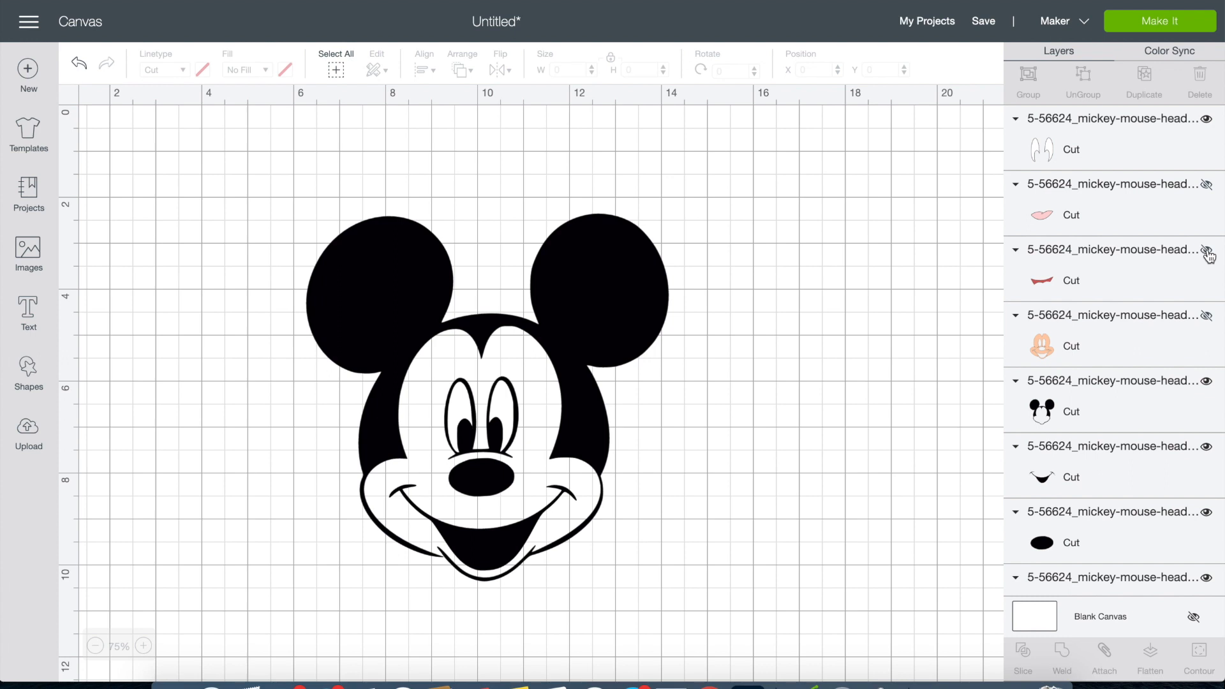
pyautogui.click(1099, 386)
pyautogui.scroll(-1, 1096, 392)
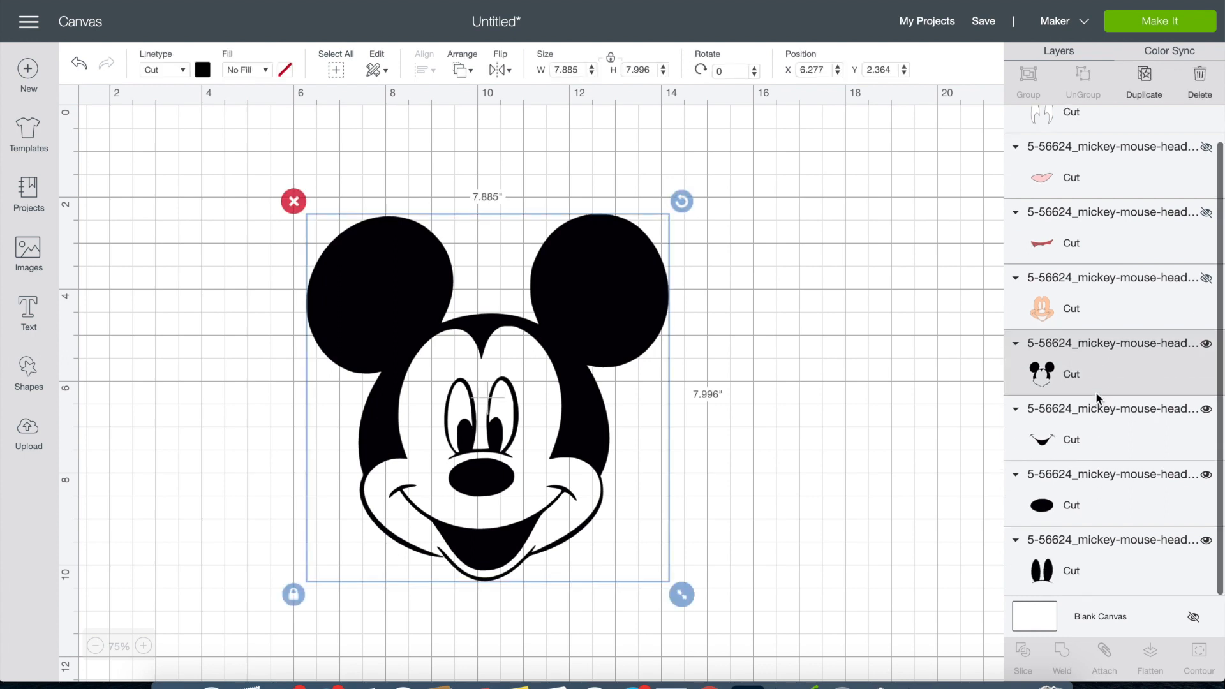
pyautogui.keyDown('shift'); pyautogui.click(1087, 433); pyautogui.keyUp('shift')
pyautogui.rightClick(1081, 572)
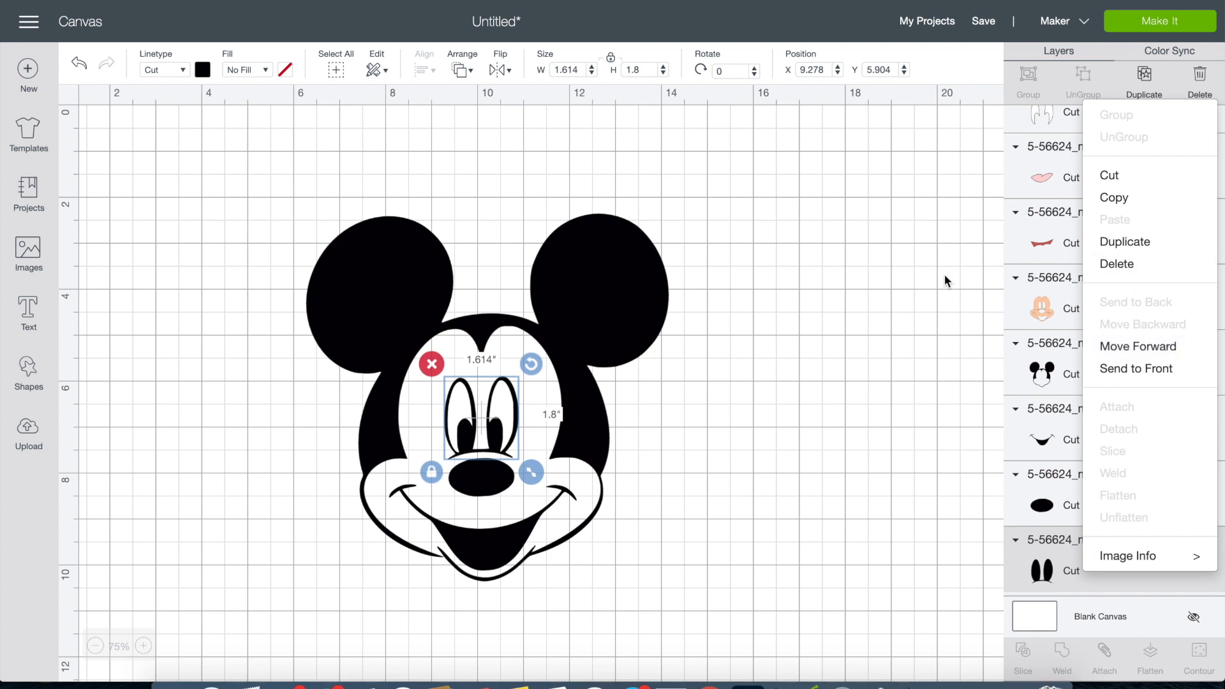
pyautogui.click(999, 403)
# Step: Attach the black head outline, smile, nose and eye layers to one another
pyautogui.click(1100, 354)
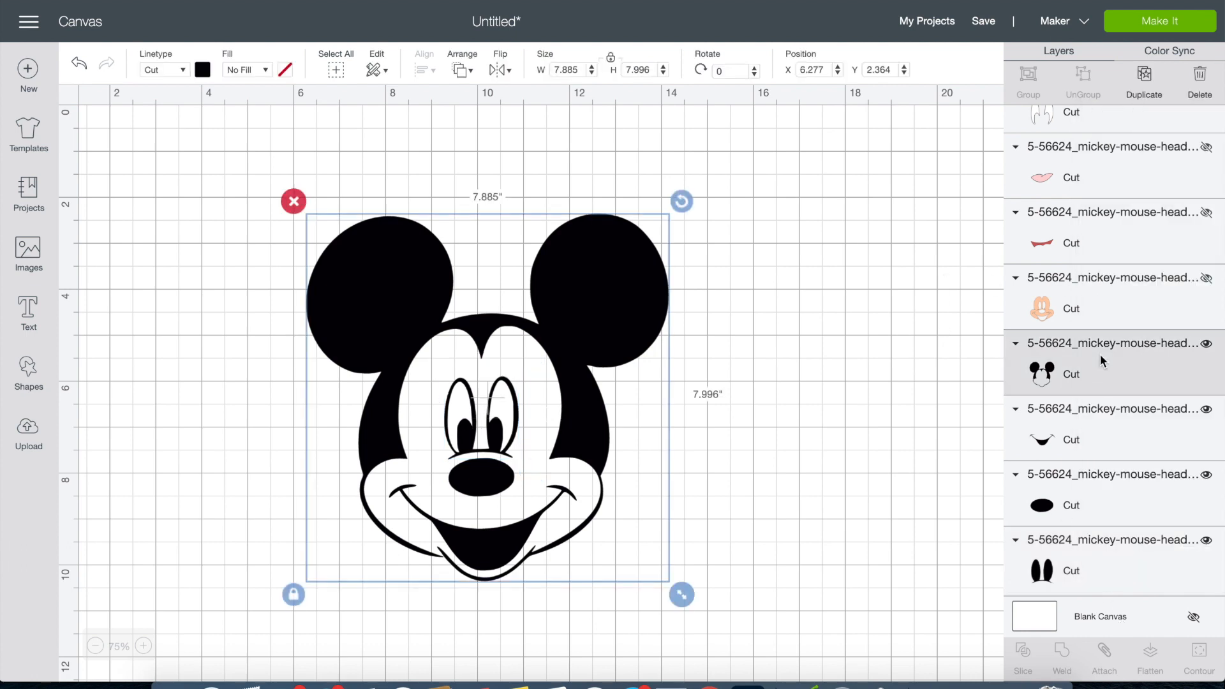
pyautogui.keyDown('shift'); pyautogui.click(1100, 432); pyautogui.keyUp('shift')
pyautogui.keyDown('shift'); pyautogui.click(1099, 484); pyautogui.keyUp('shift')
pyautogui.keyDown('shift'); pyautogui.click(1100, 569); pyautogui.keyUp('shift')
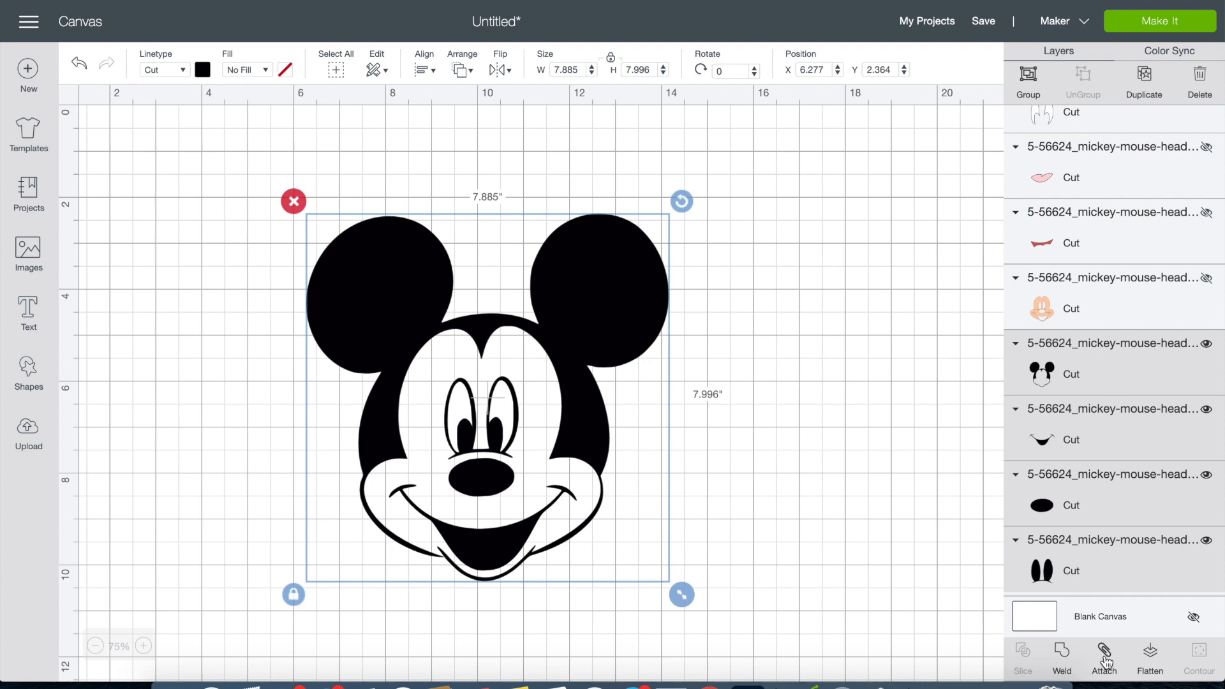
pyautogui.click(1104, 651)
pyautogui.scroll(2, 1097, 287)
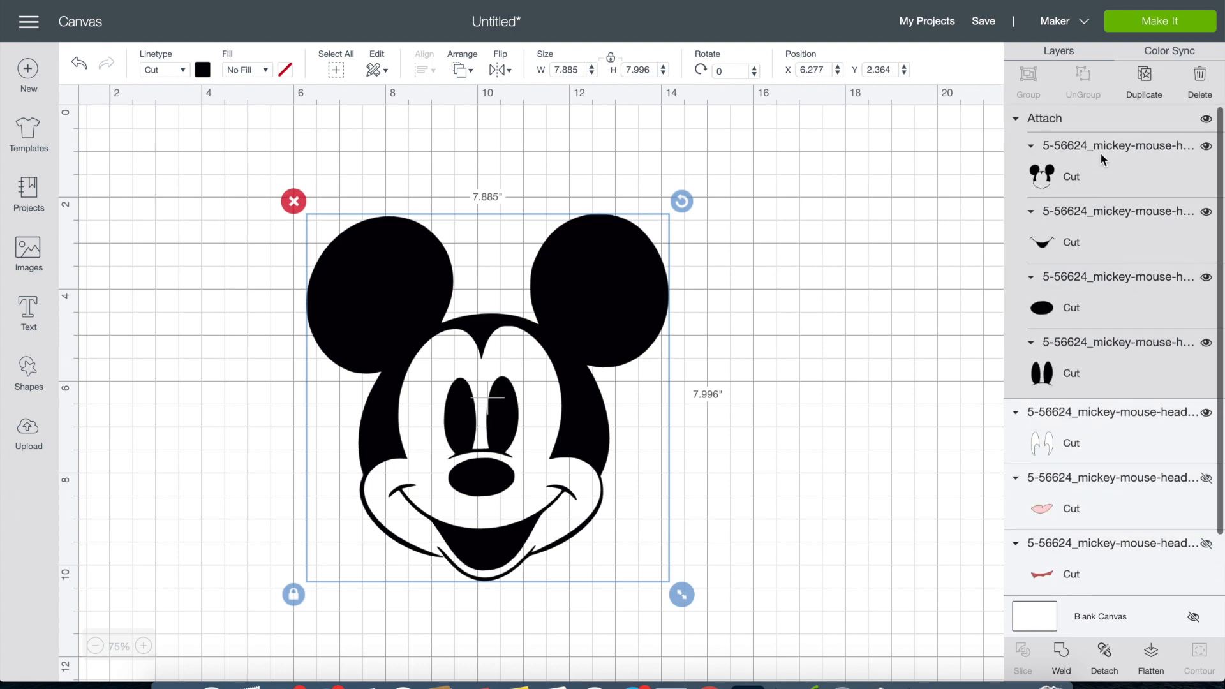
# Step: Collapse the attached black group and show the tongue, red mouth and skin-coloured face layers again
pyautogui.click(1015, 120)
pyautogui.click(1206, 212)
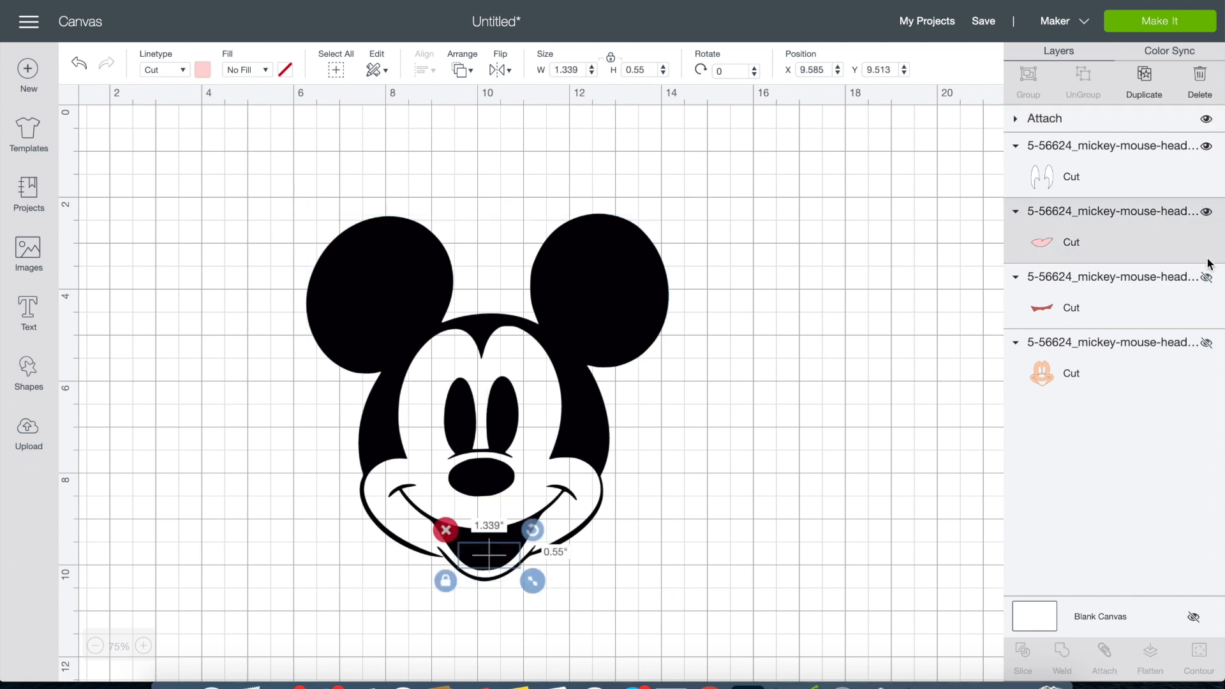
pyautogui.click(1205, 277)
pyautogui.click(1206, 342)
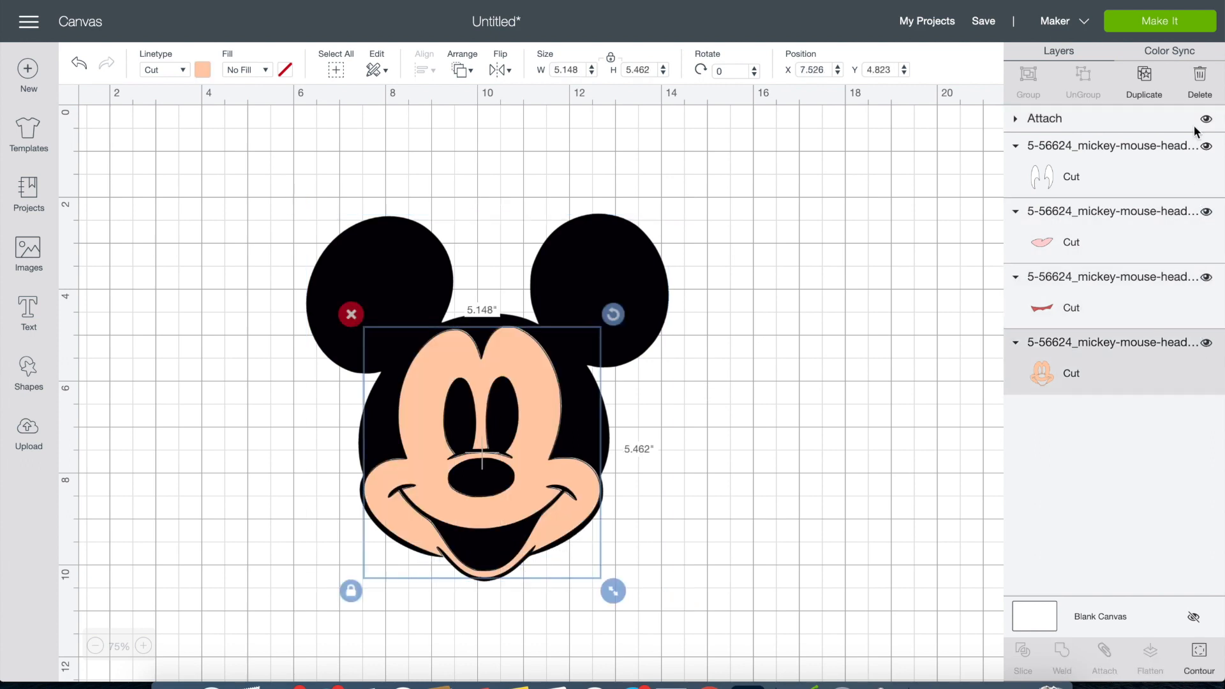
# Step: Try to reorder the attached black group and the white eyes layer, and toggle the black group's visibility
pyautogui.moveTo(1151, 120); pyautogui.dragTo(1146, 389)
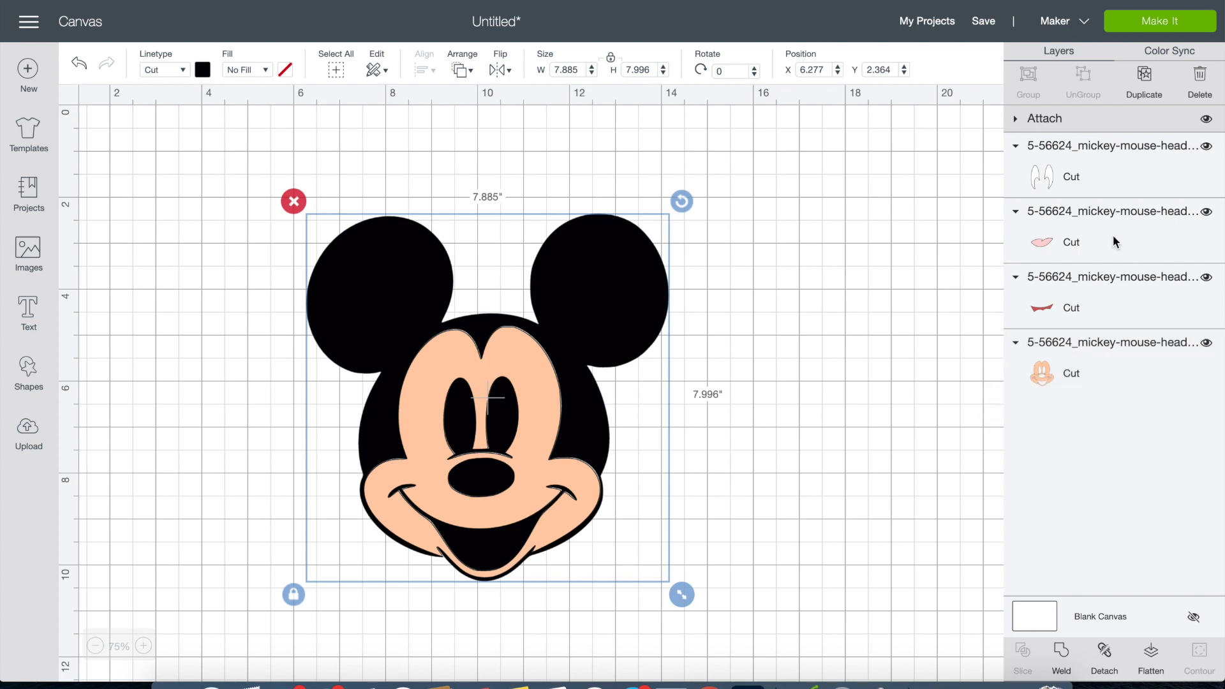
pyautogui.moveTo(1105, 164); pyautogui.dragTo(1085, 121)
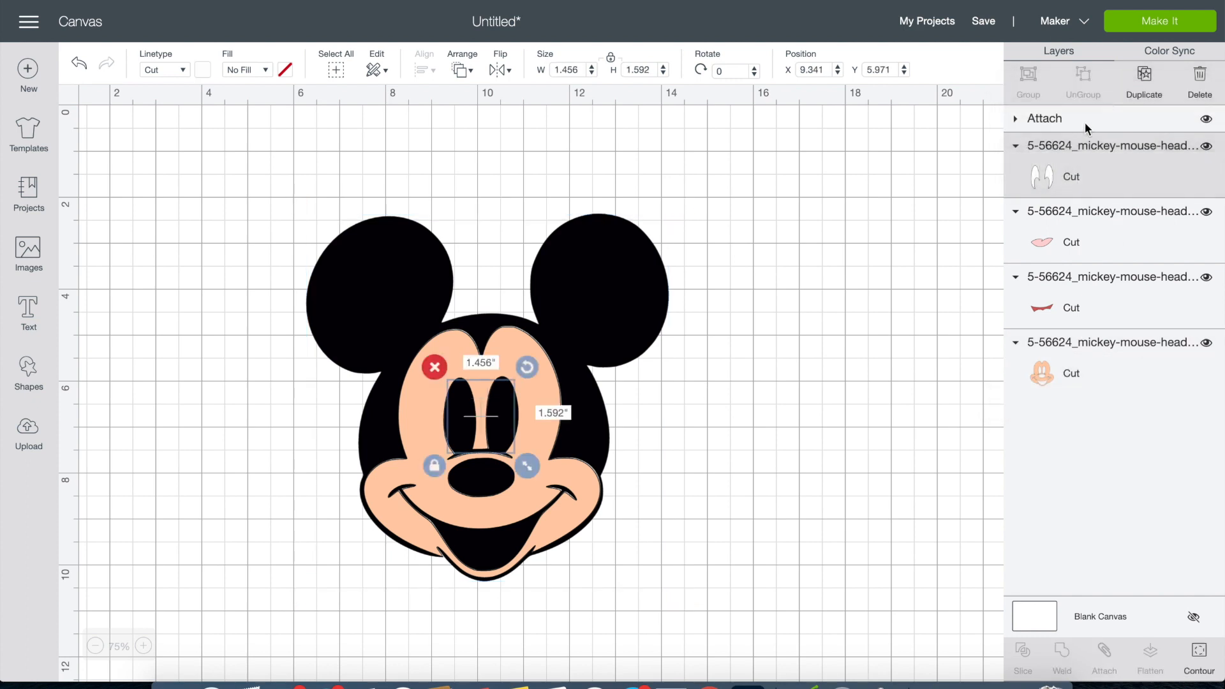
pyautogui.click(1085, 121)
pyautogui.click(1205, 119)
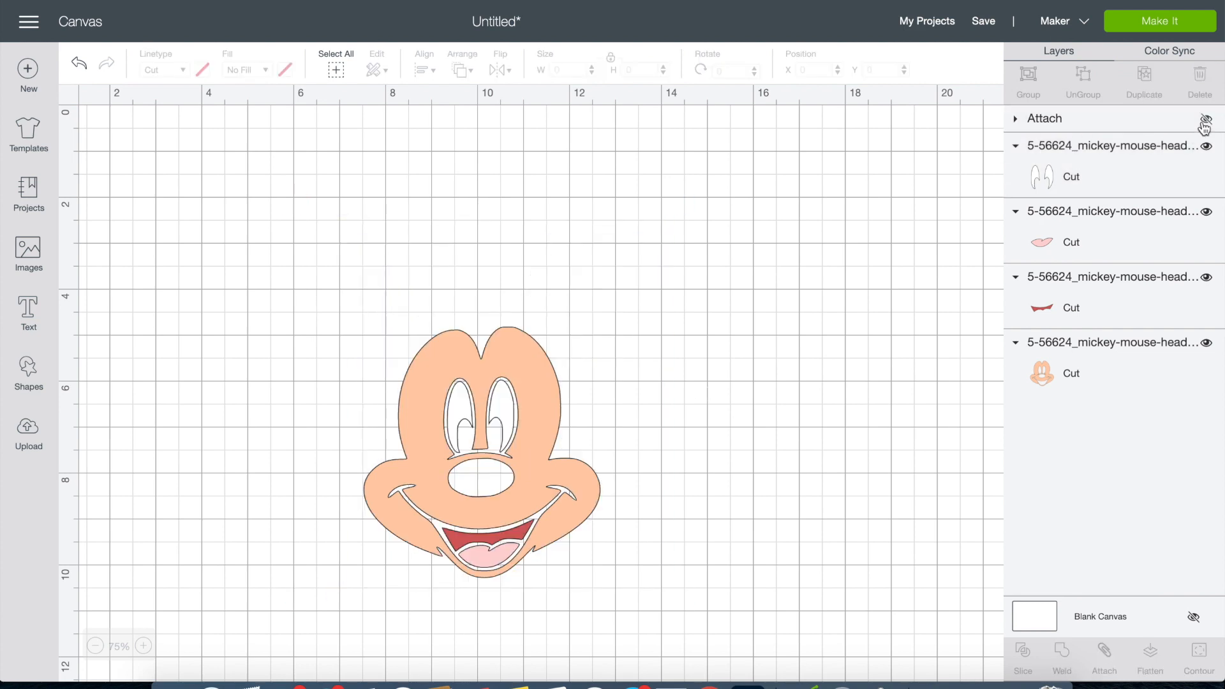
pyautogui.click(1205, 120)
# Step: Move the attached black group below the white eyes, tongue and red mouth layers, directly above the skin-coloured face
pyautogui.moveTo(1109, 113); pyautogui.dragTo(1073, 288)
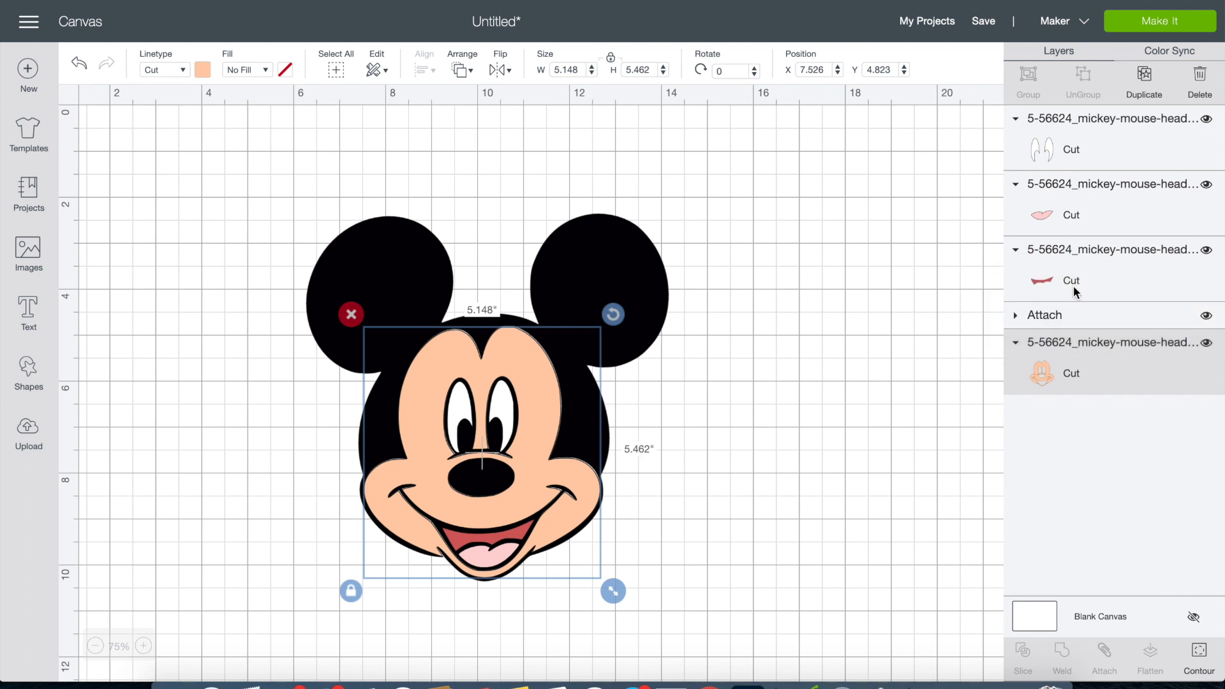
pyautogui.moveTo(1092, 373); pyautogui.dragTo(1088, 291)
pyautogui.click(676, 419)
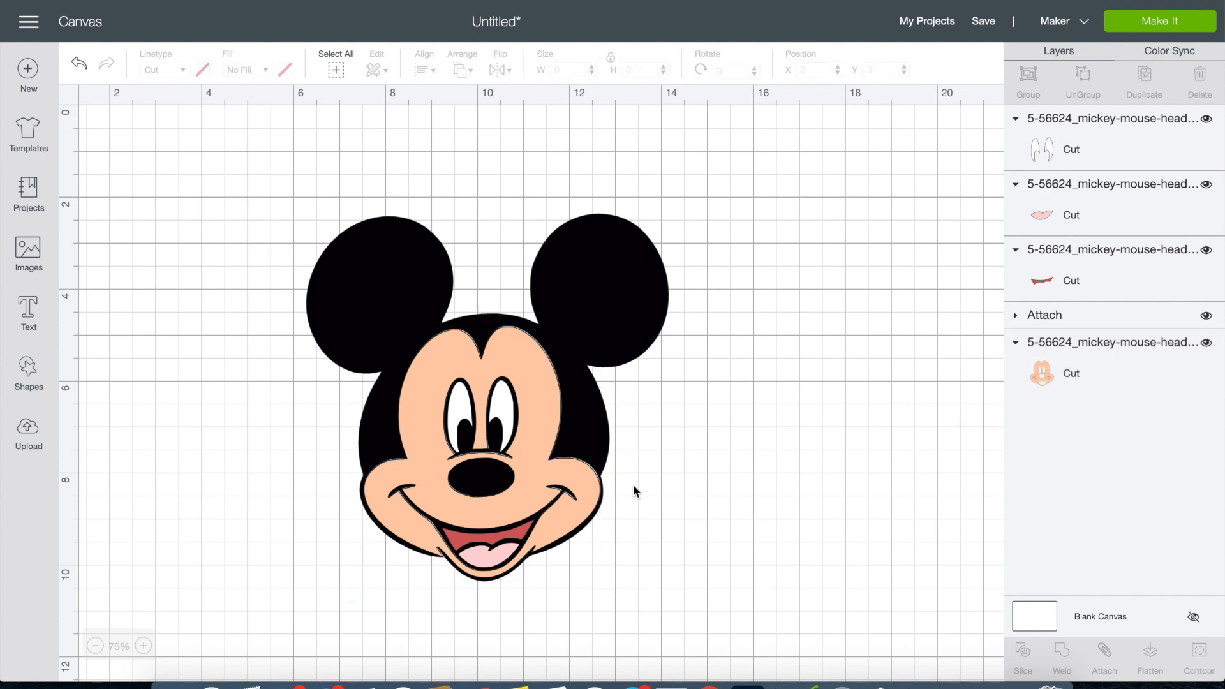
# Step: Open the mat preview for making the project and examine the white and red mats
pyautogui.click(533, 458)
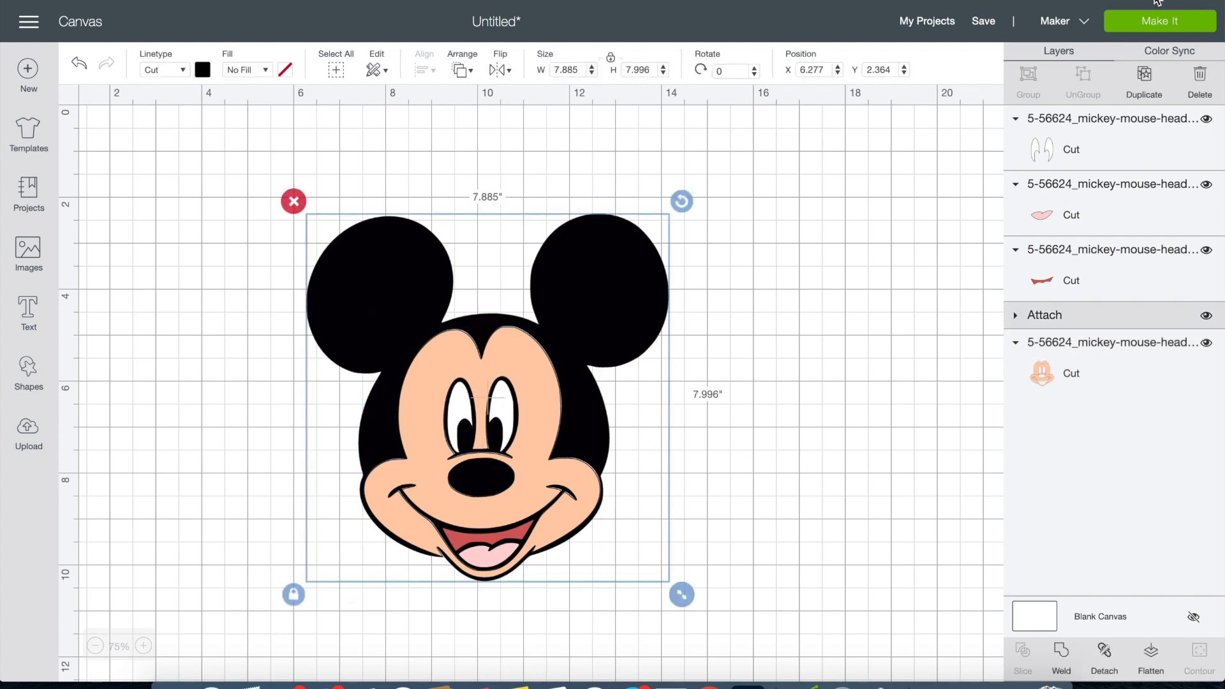
pyautogui.click(1167, 25)
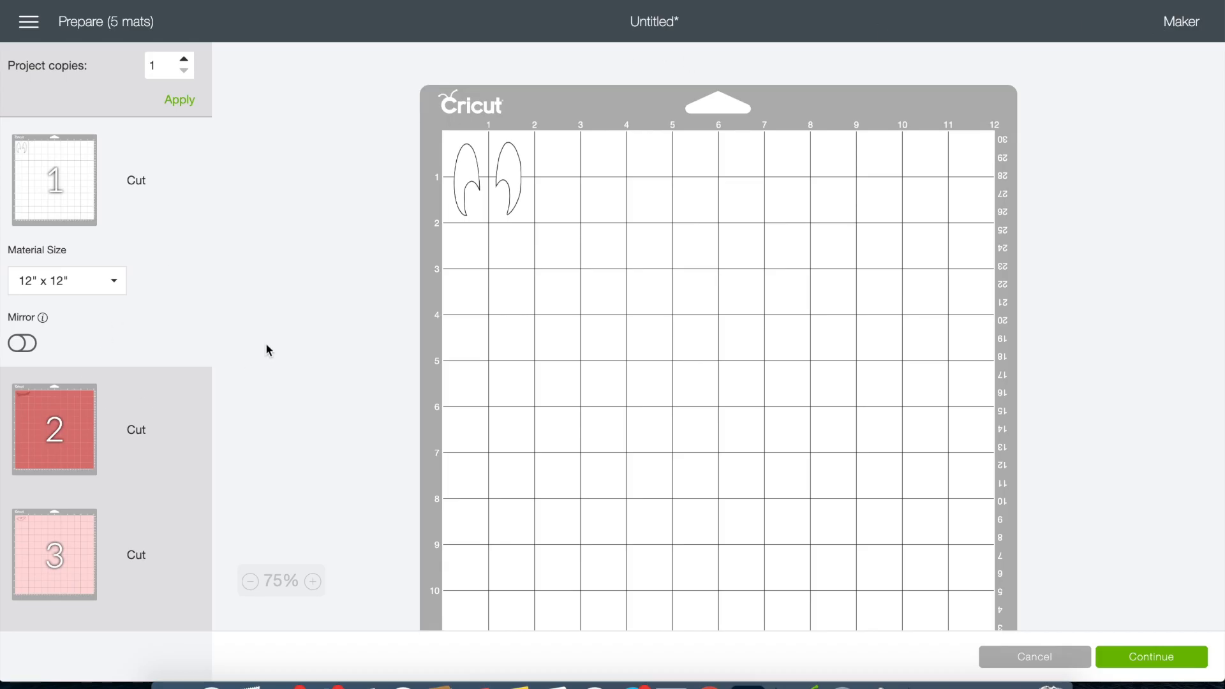
pyautogui.click(61, 458)
pyautogui.scroll(-3, 55, 457)
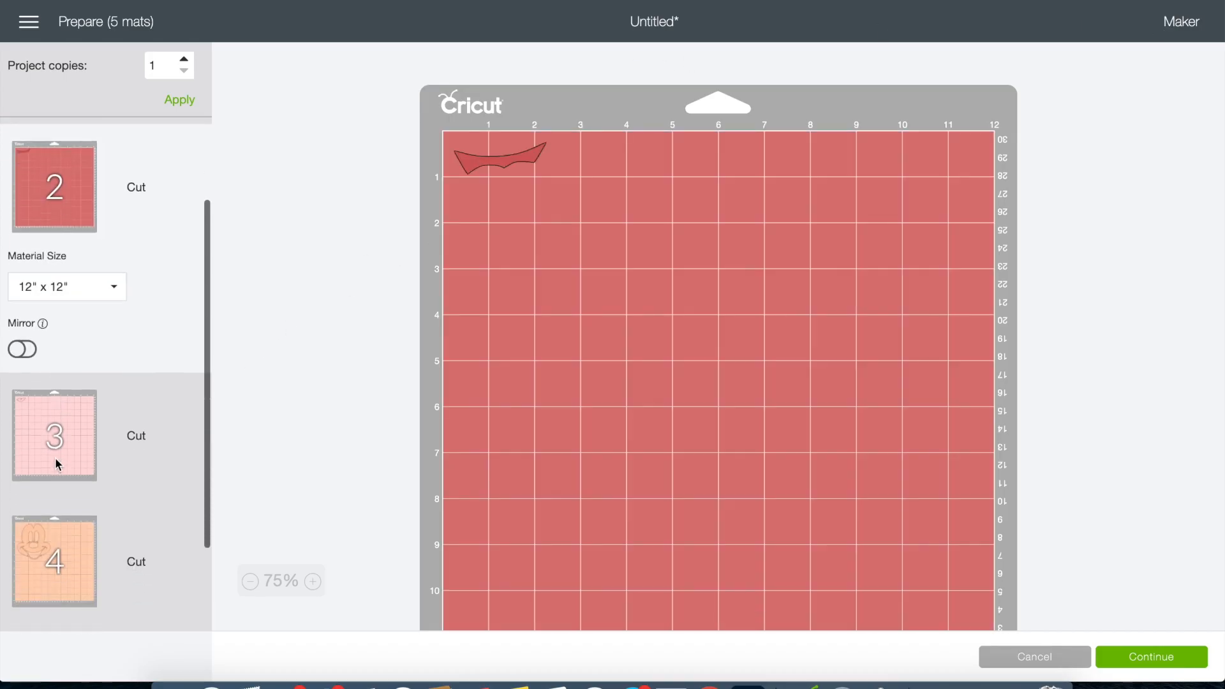
# Step: Move the skin-coloured face onto the white mat close beside the eye pieces, and cancel back to the canvas
pyautogui.click(50, 530)
pyautogui.click(550, 319)
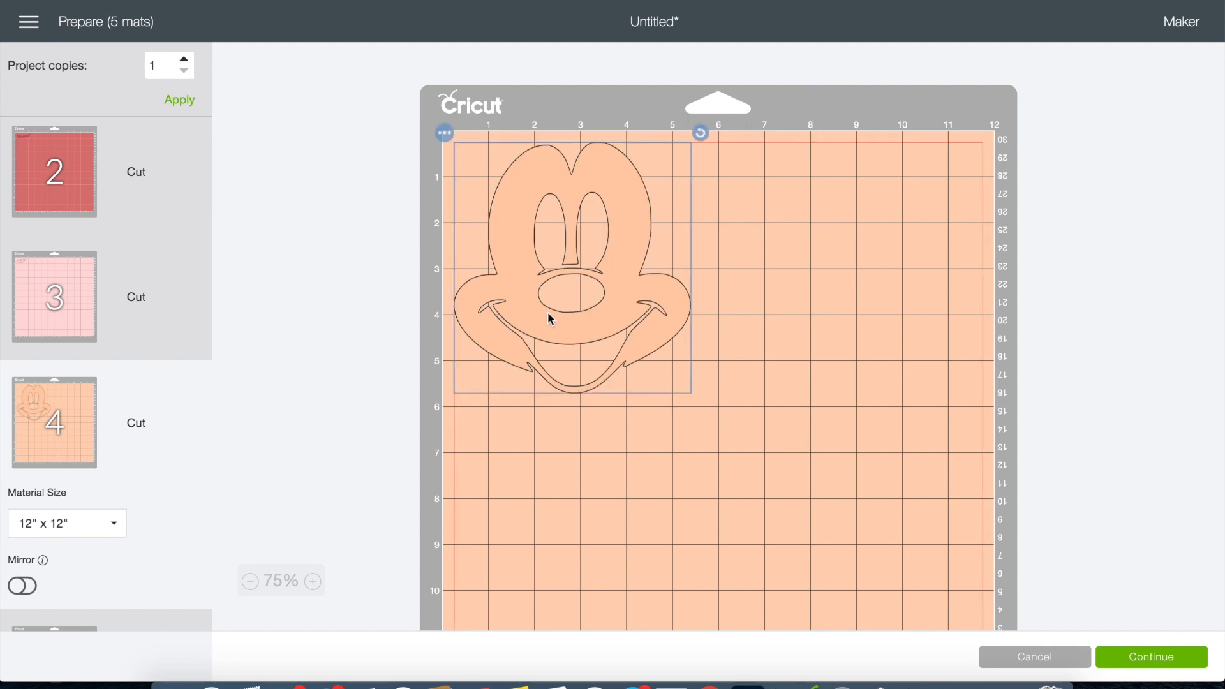
pyautogui.click(444, 133)
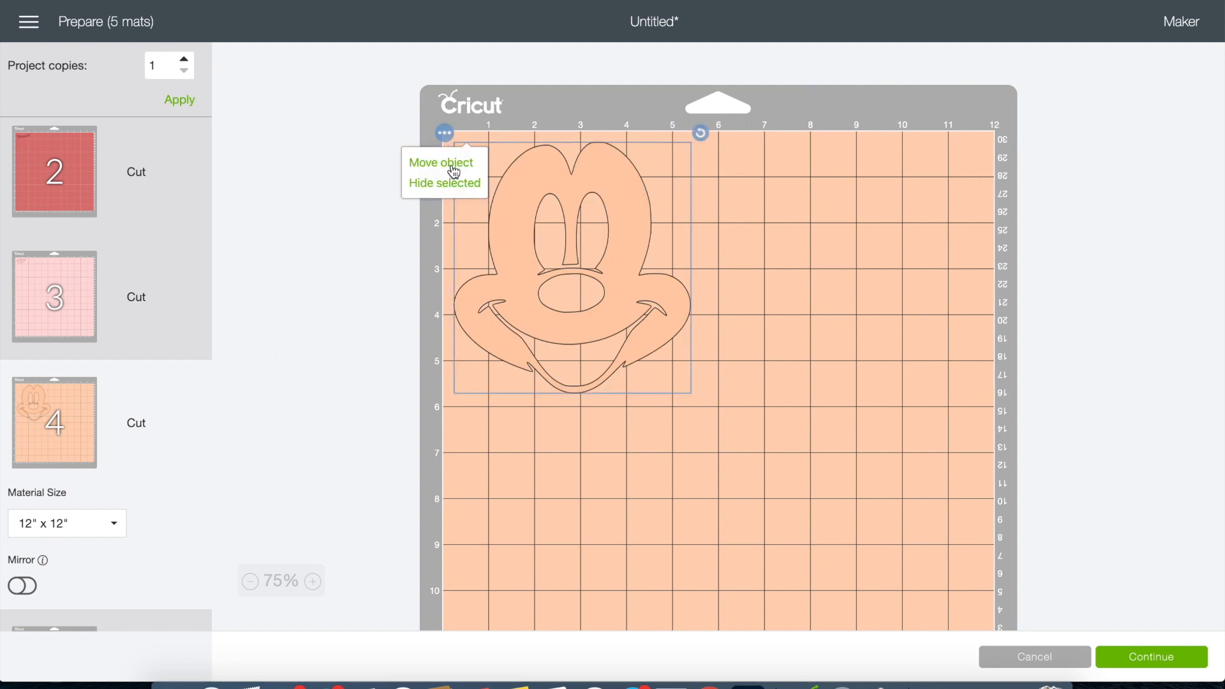
pyautogui.click(451, 165)
pyautogui.click(391, 169)
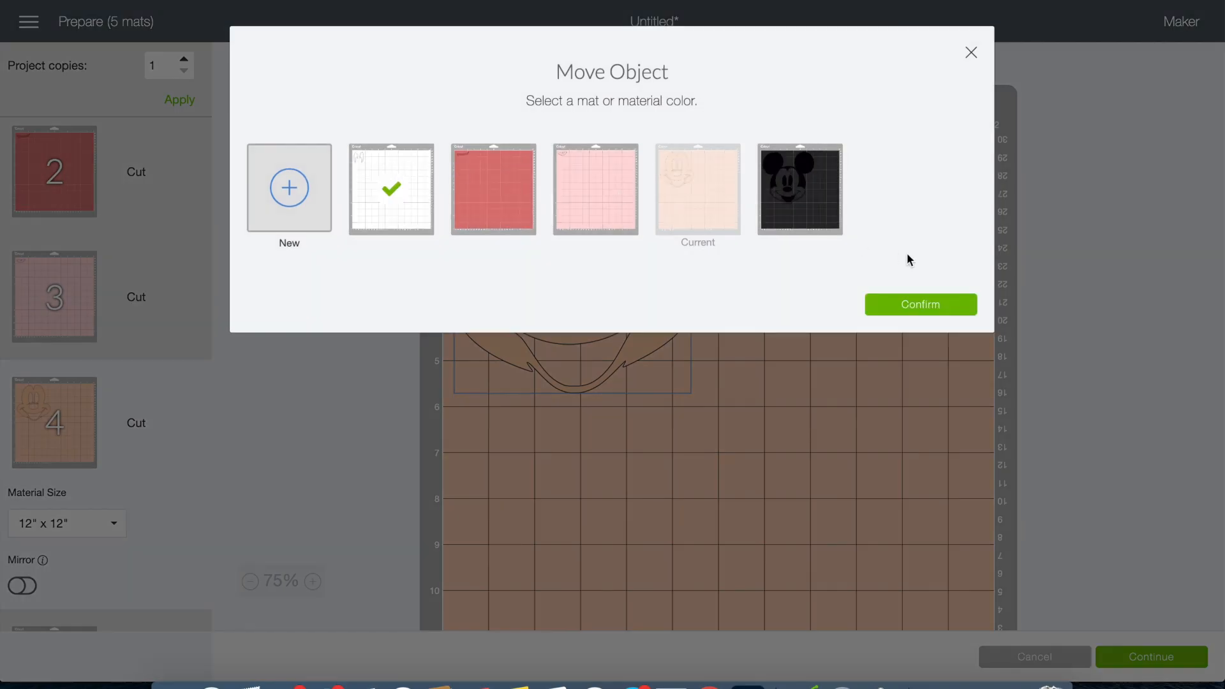
pyautogui.click(920, 305)
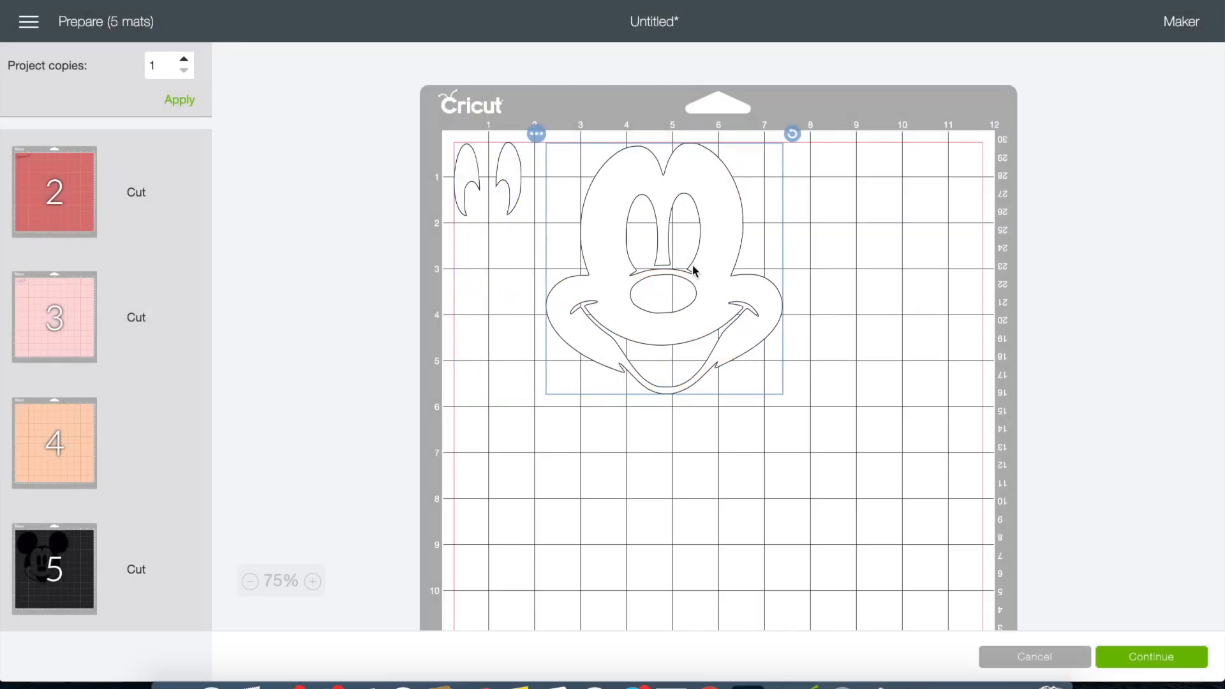
pyautogui.moveTo(693, 270); pyautogui.dragTo(679, 272)
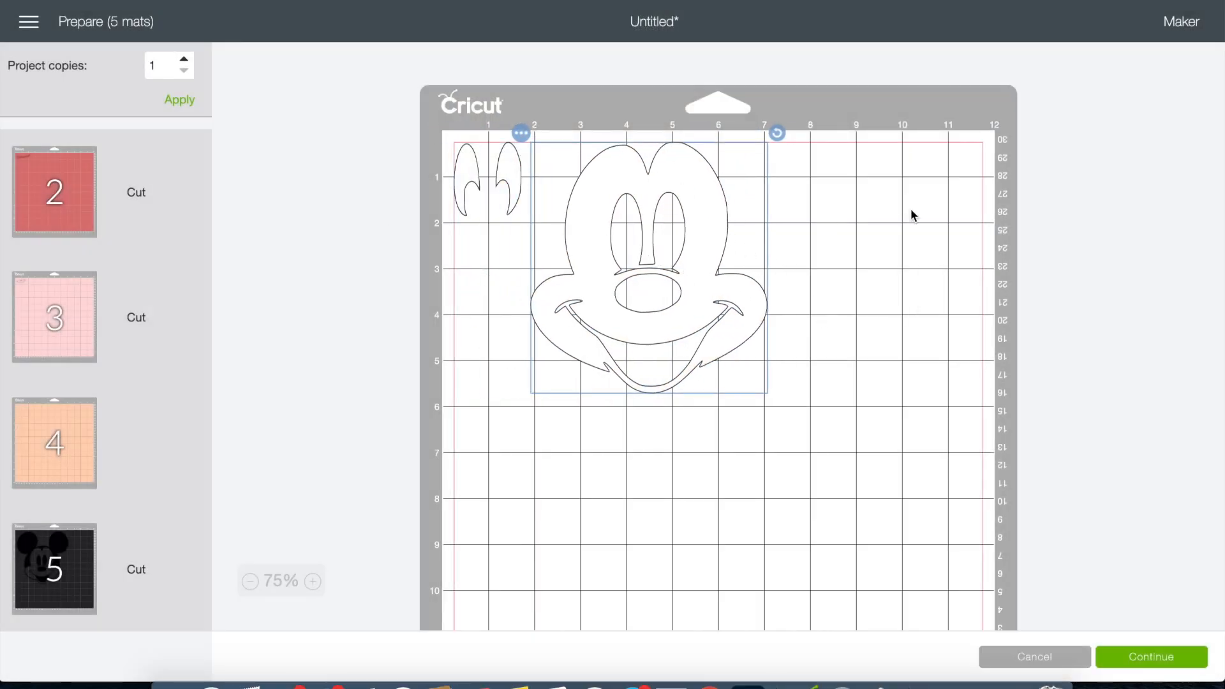
pyautogui.click(1061, 666)
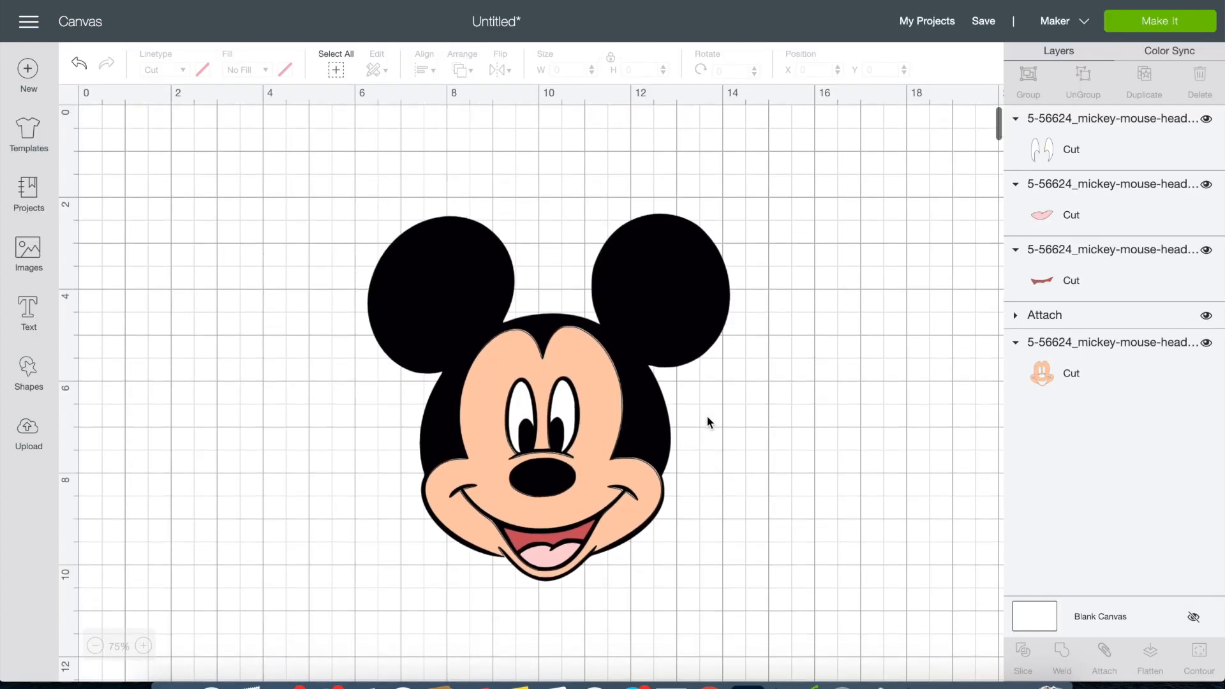